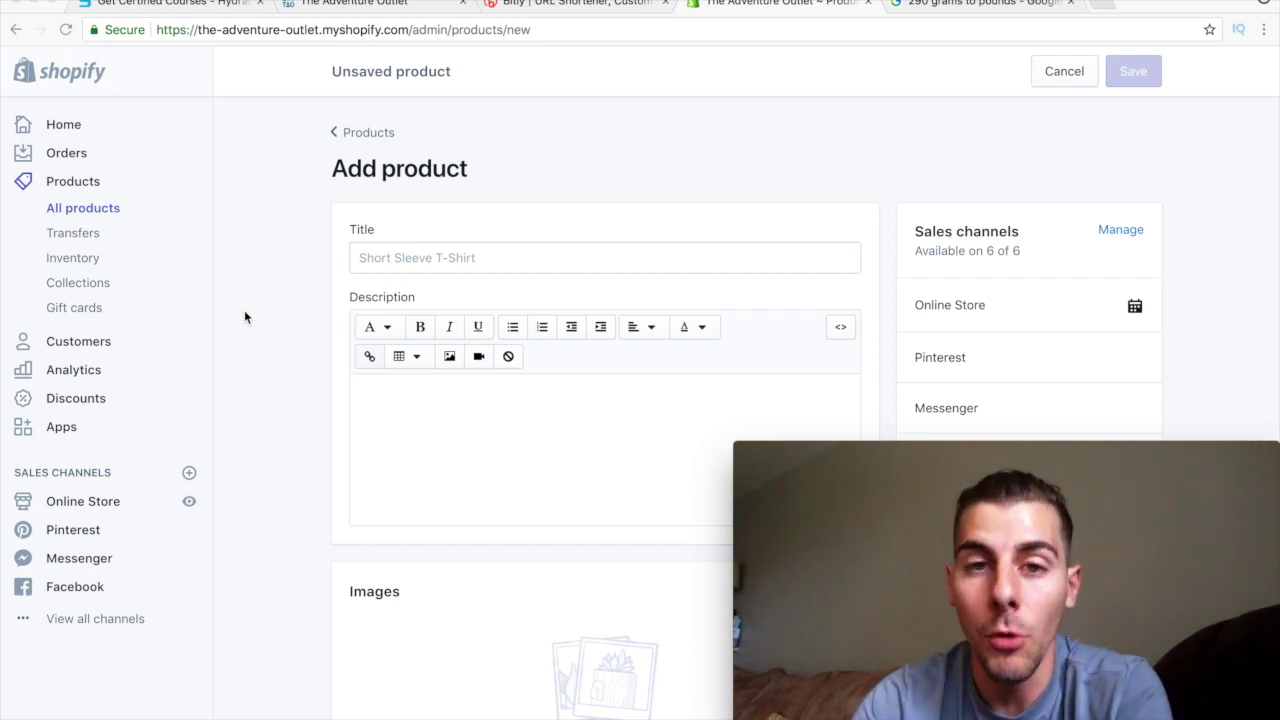
# Open Shopify's blank Add product form for a new, unsaved product
pyautogui.moveTo(400, 716)
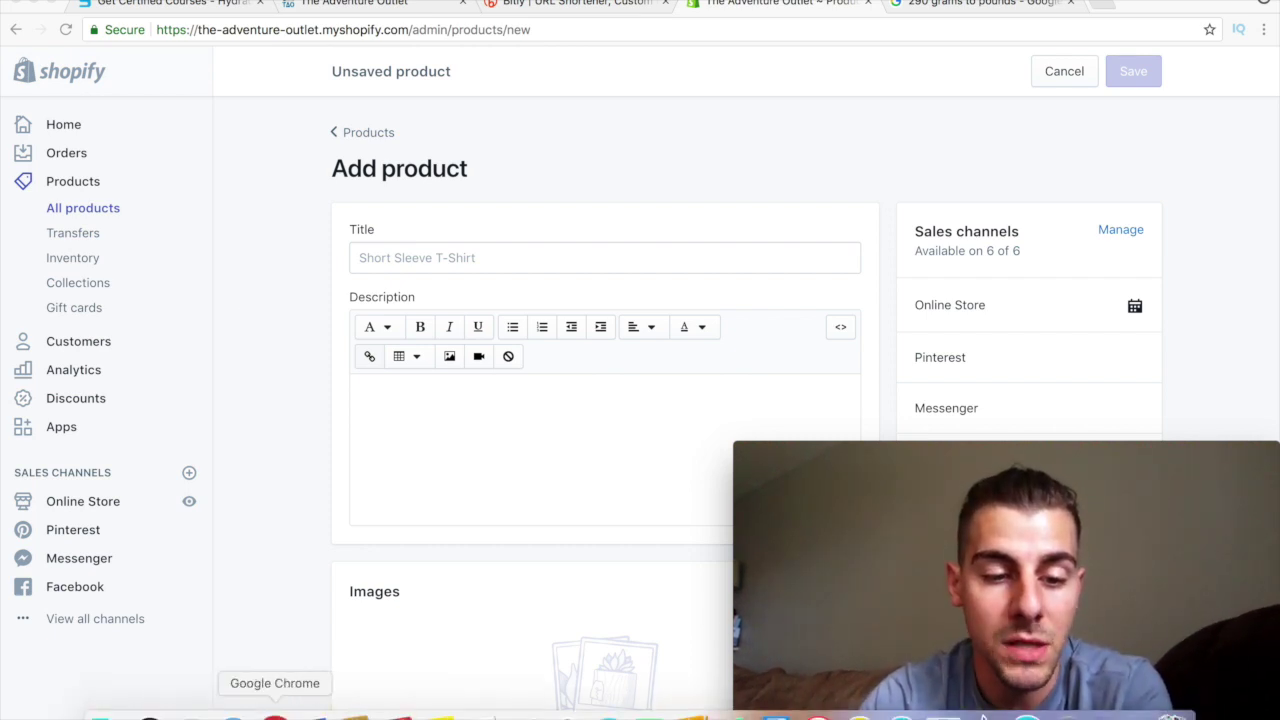
# Browse the AliExpress TRAIL XC helmet listing's photos and product details
pyautogui.click(229, 714)
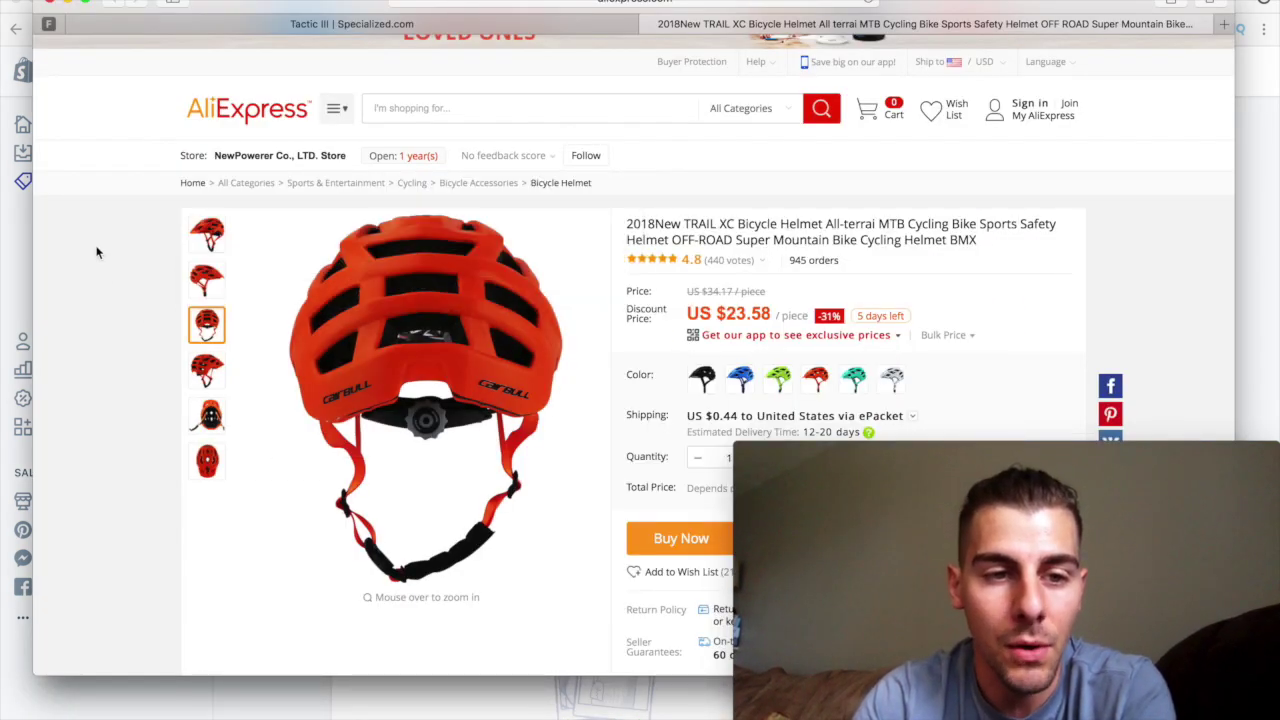
pyautogui.moveTo(212, 236)
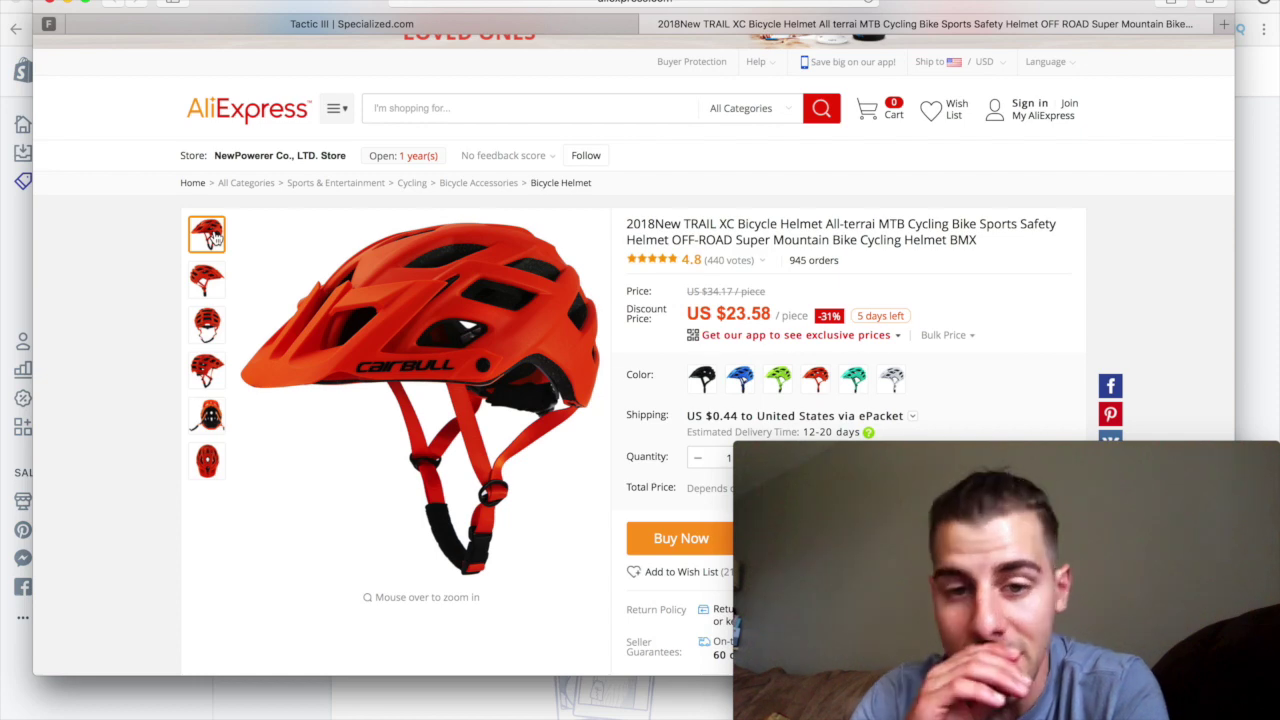
pyautogui.scroll(1, 448, 362)
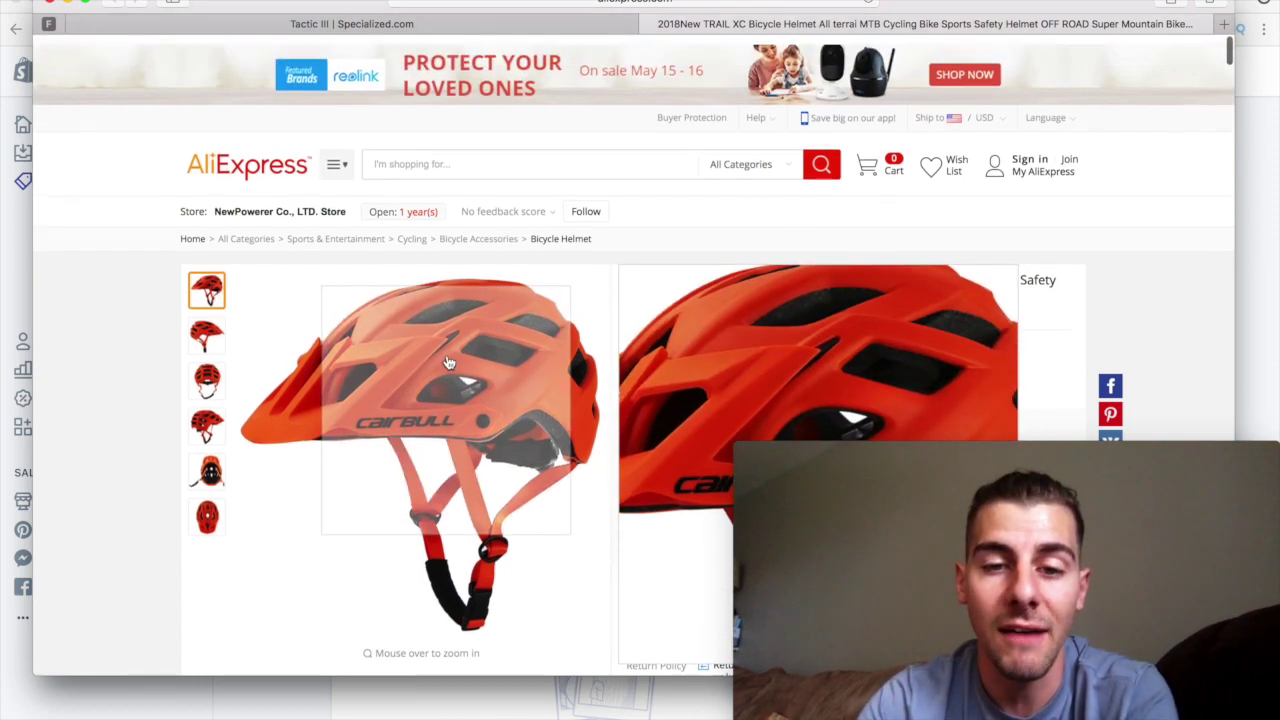
pyautogui.scroll(-3, 448, 362)
pyautogui.scroll(-5, 448, 362)
pyautogui.scroll(1, 449, 363)
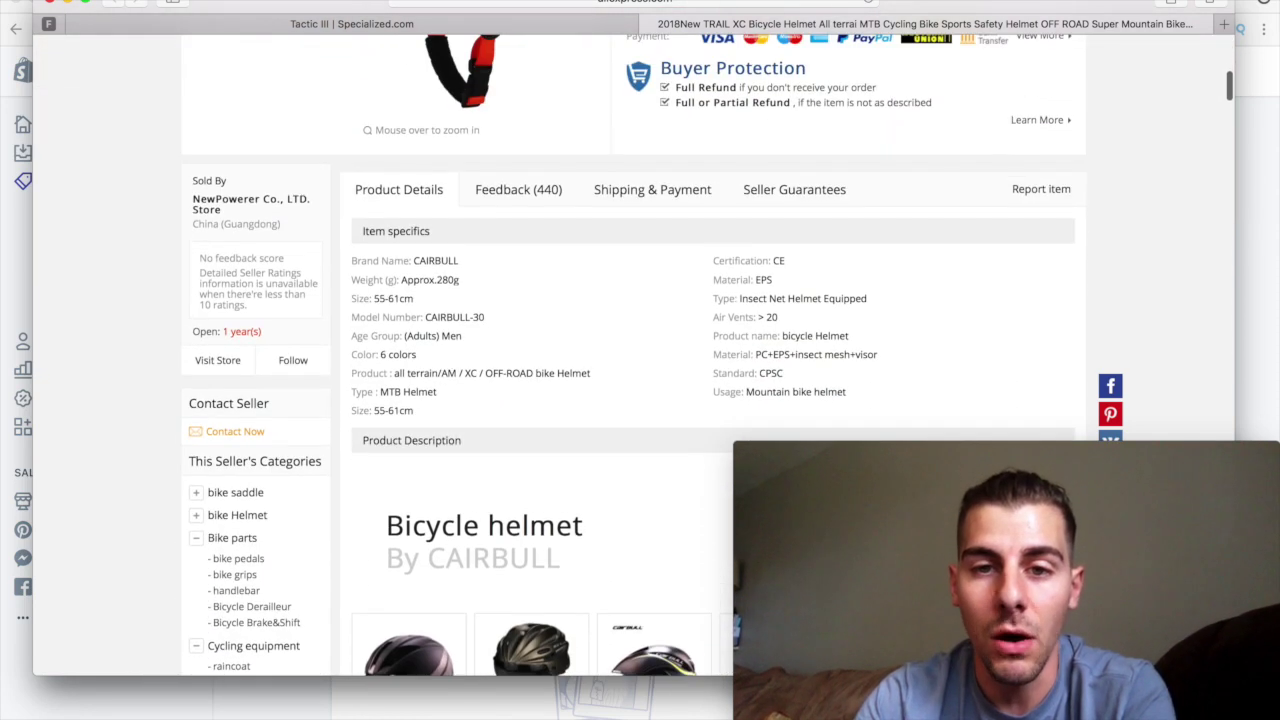
pyautogui.scroll(2, 850, 133)
pyautogui.scroll(1, 850, 133)
pyautogui.scroll(3, 906, 133)
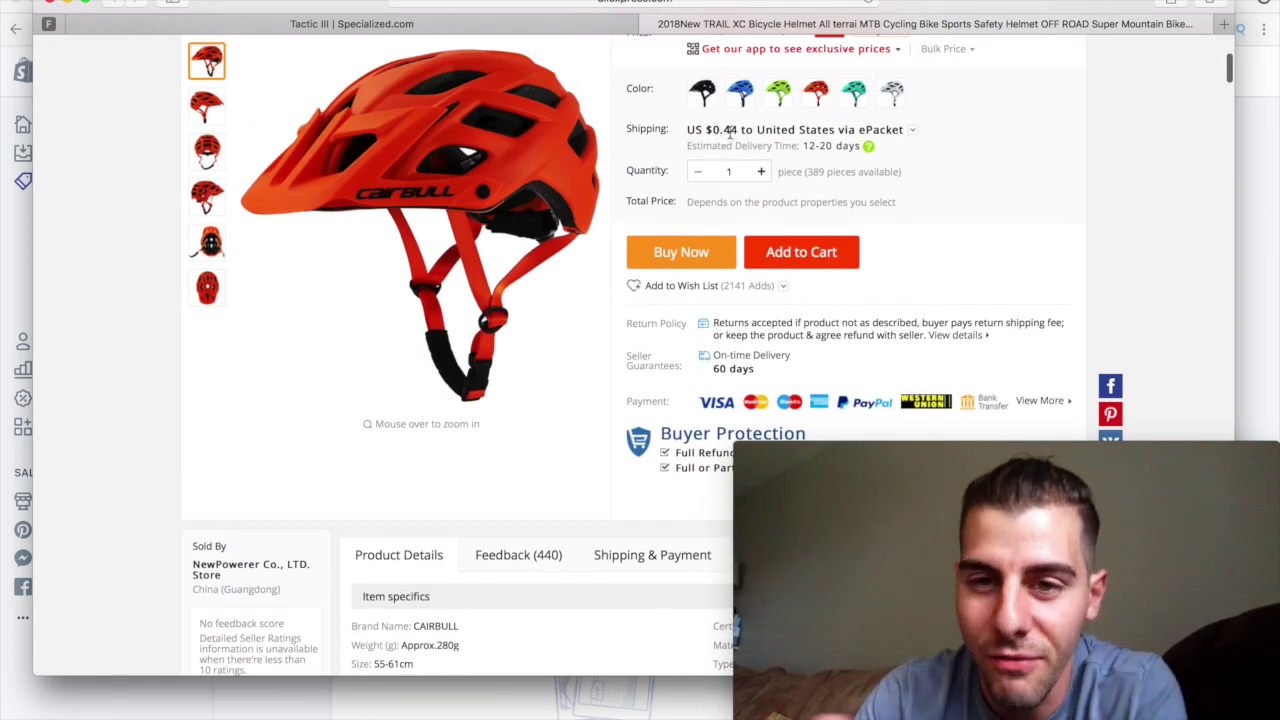
pyautogui.scroll(2, 731, 133)
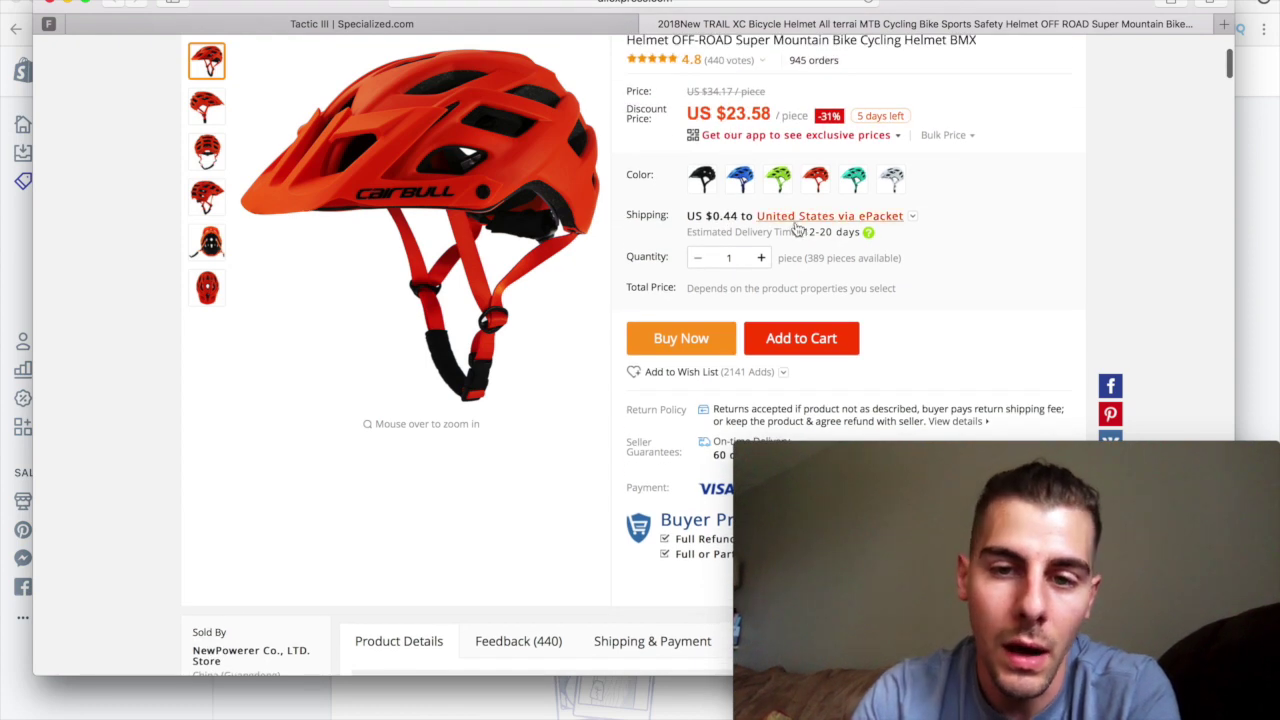
# Check the ePacket shipping methods and costs, then return to the Shopify form
pyautogui.click(914, 219)
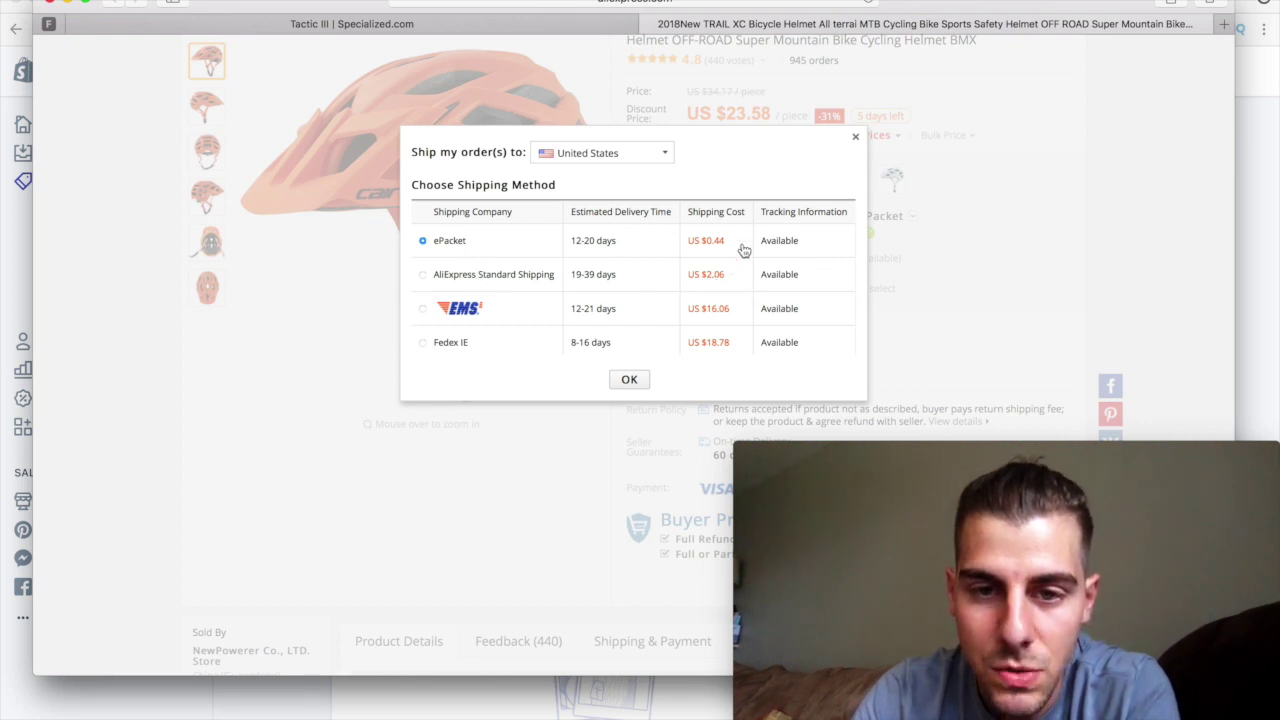
pyautogui.click(855, 136)
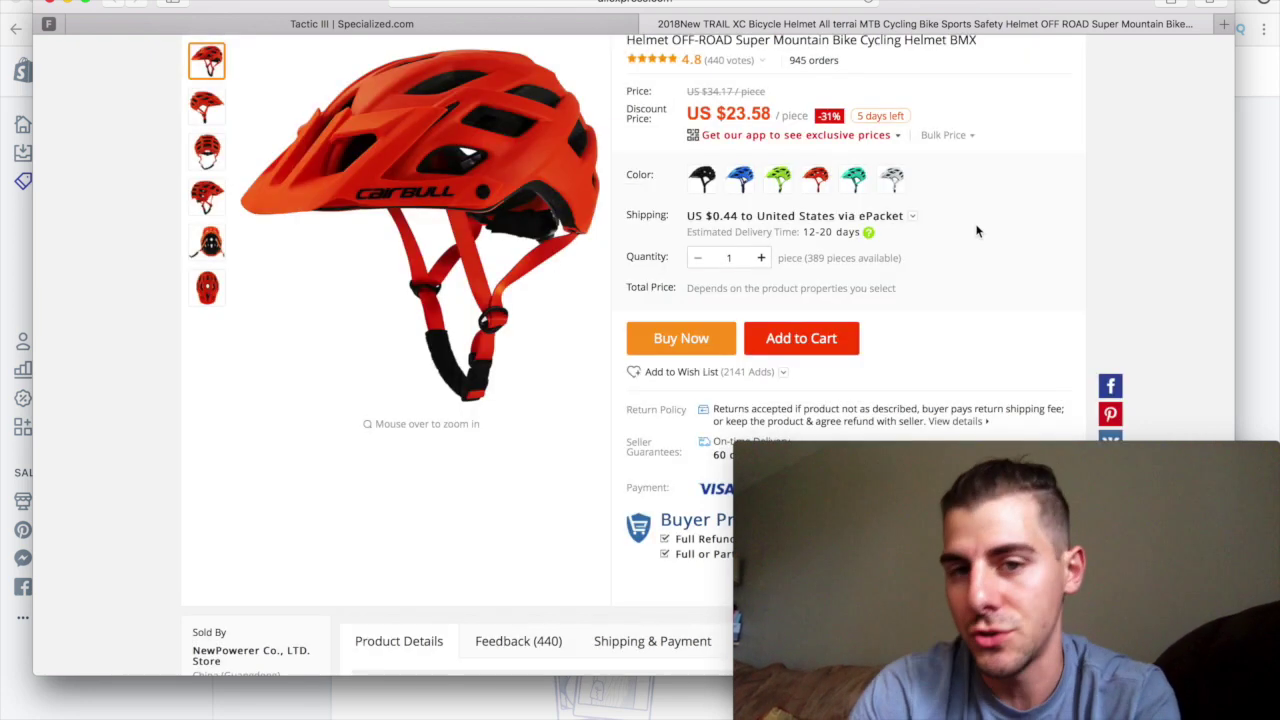
pyautogui.scroll(4, 988, 246)
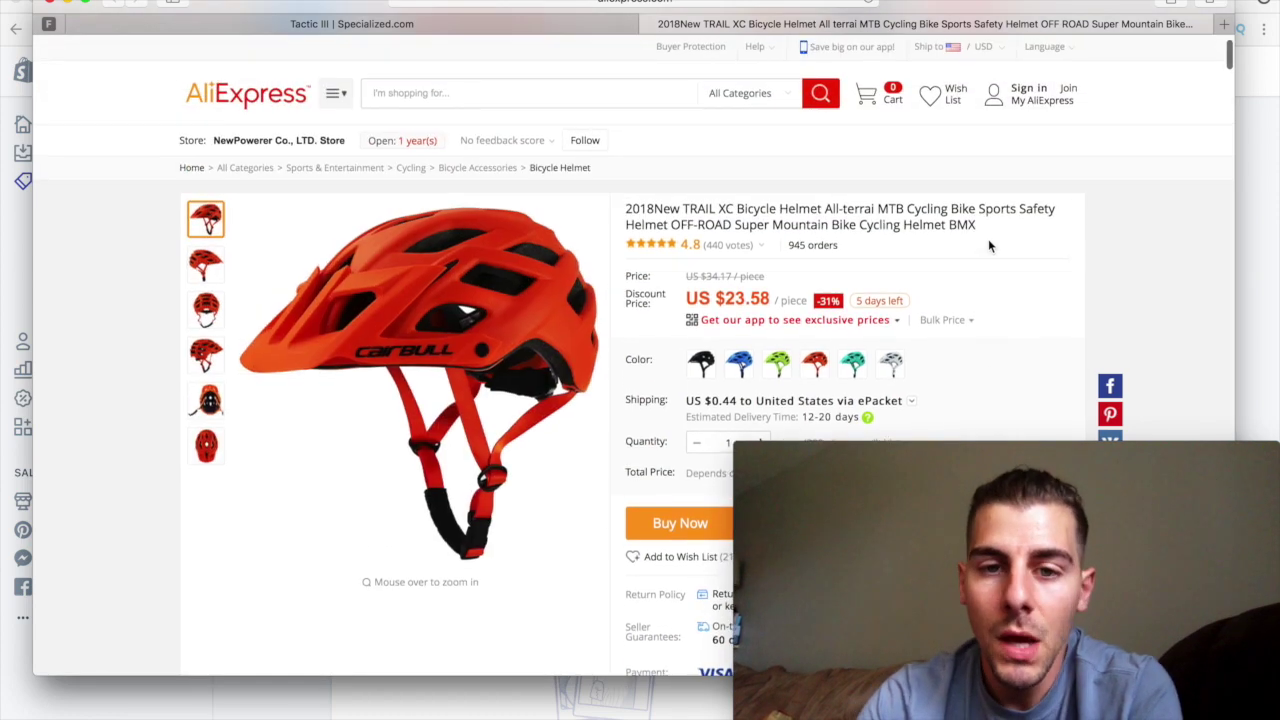
pyautogui.moveTo(520, 361)
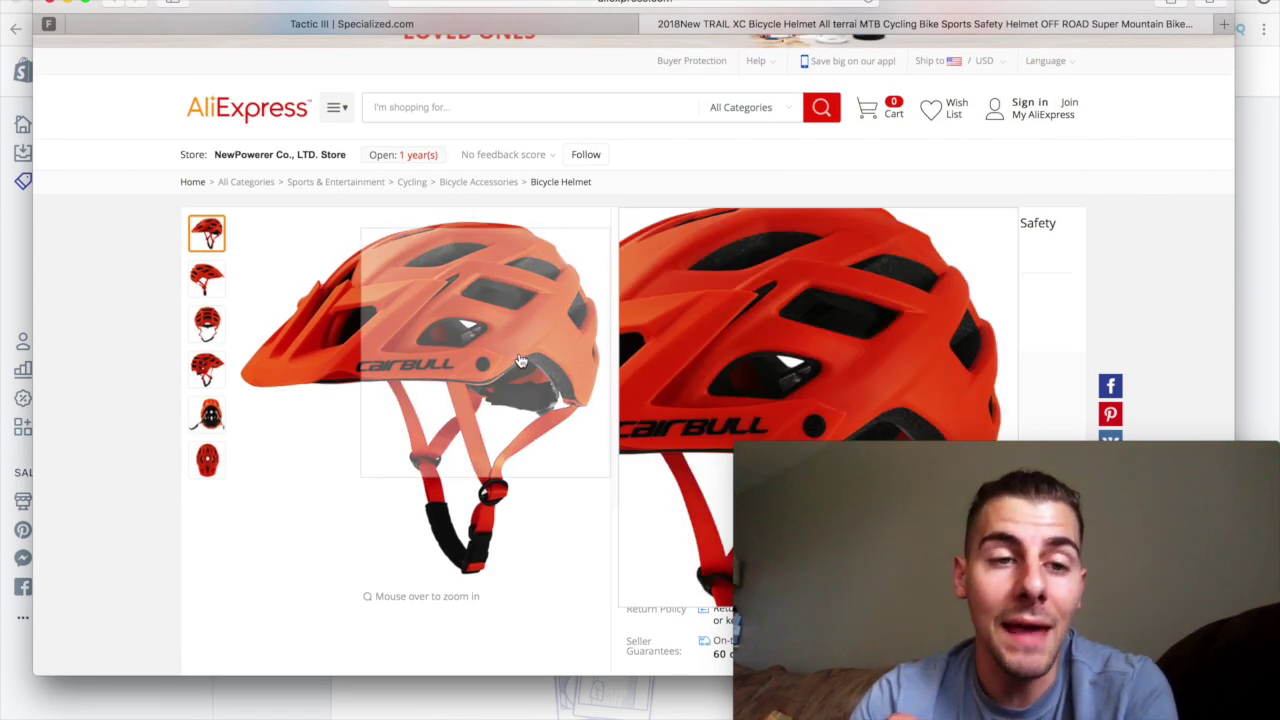
pyautogui.moveTo(229, 318)
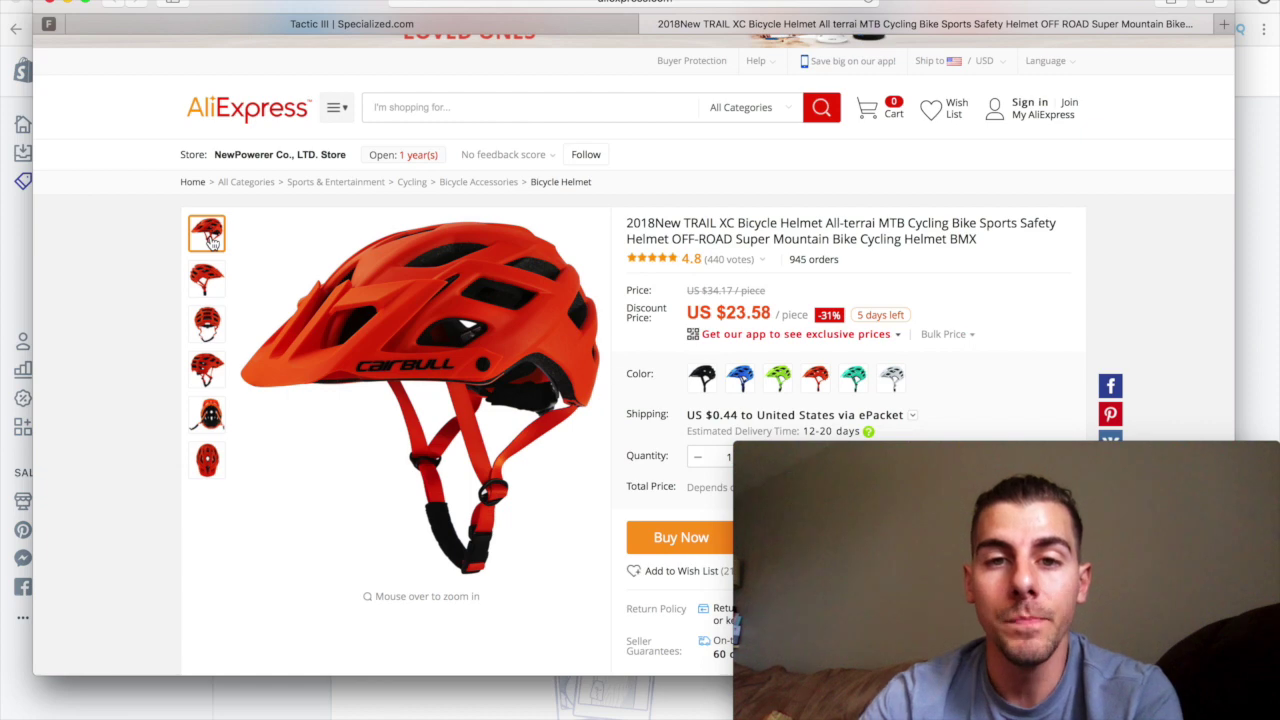
pyautogui.click(20, 244)
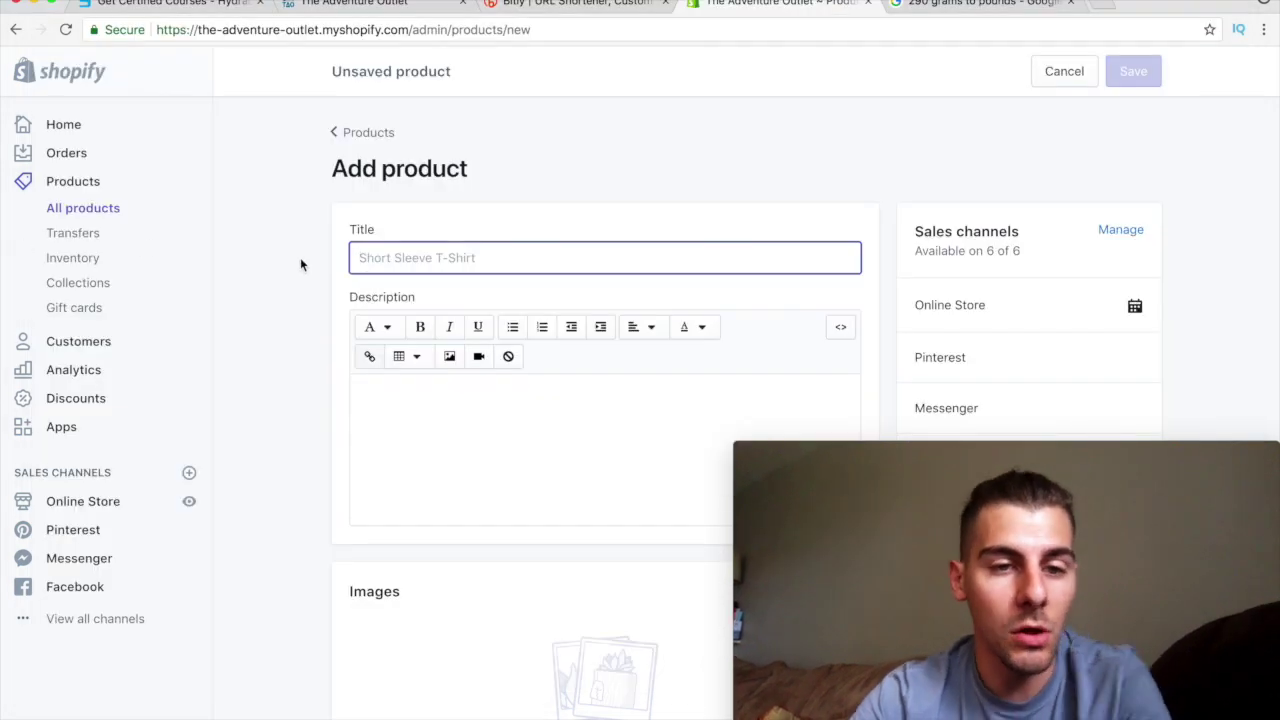
# Title the product 'Ultralight 2.0', then briefly recheck the AliExpress listing
pyautogui.write('Ultr')
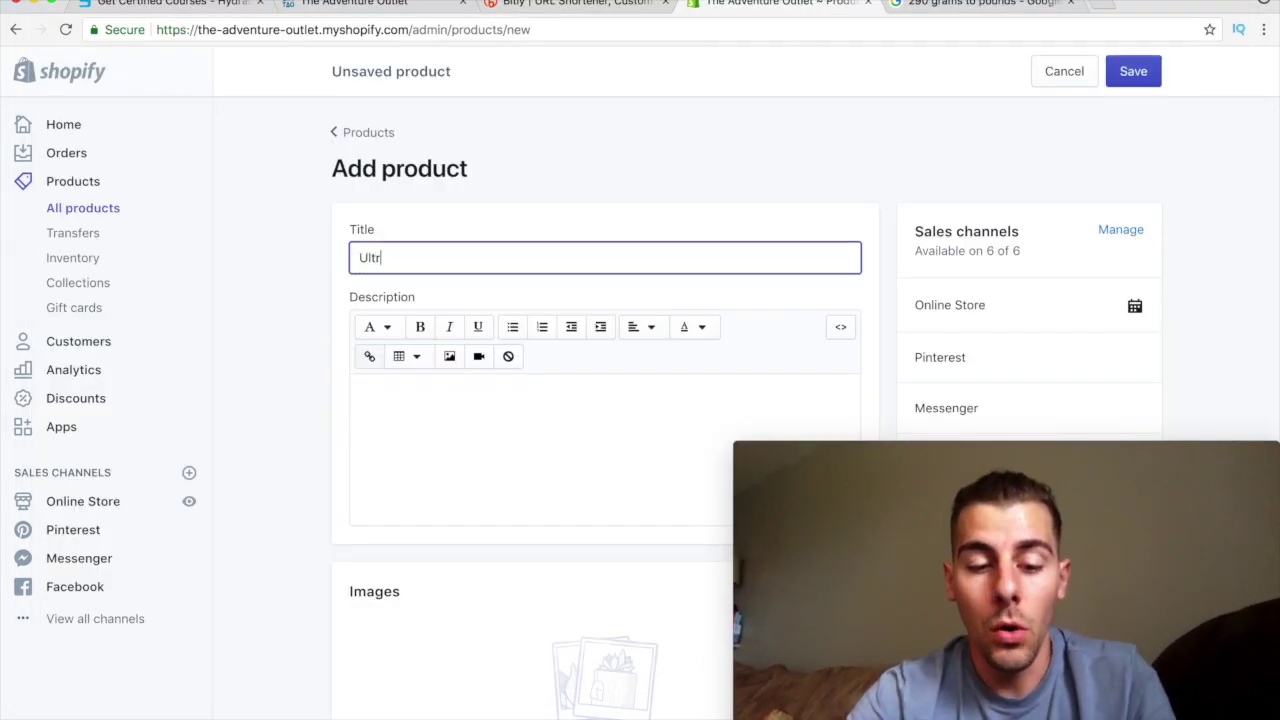
pyautogui.write('alight 2.0')
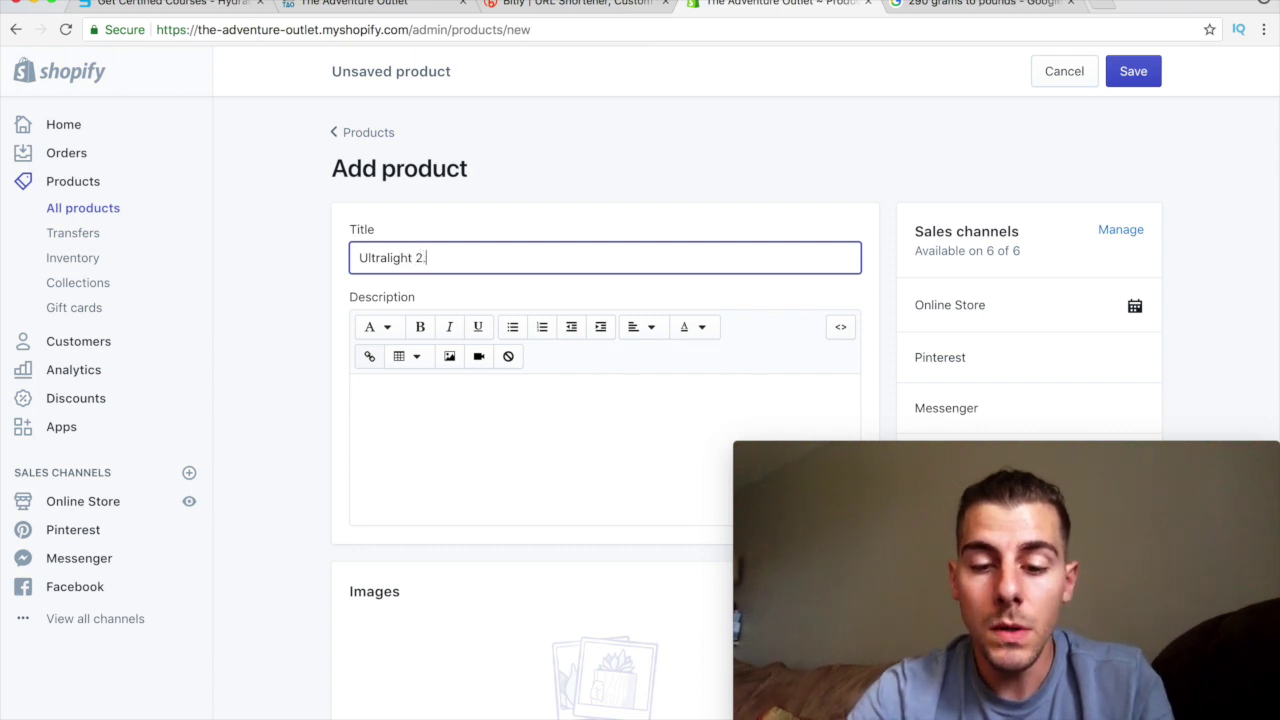
pyautogui.click(419, 407)
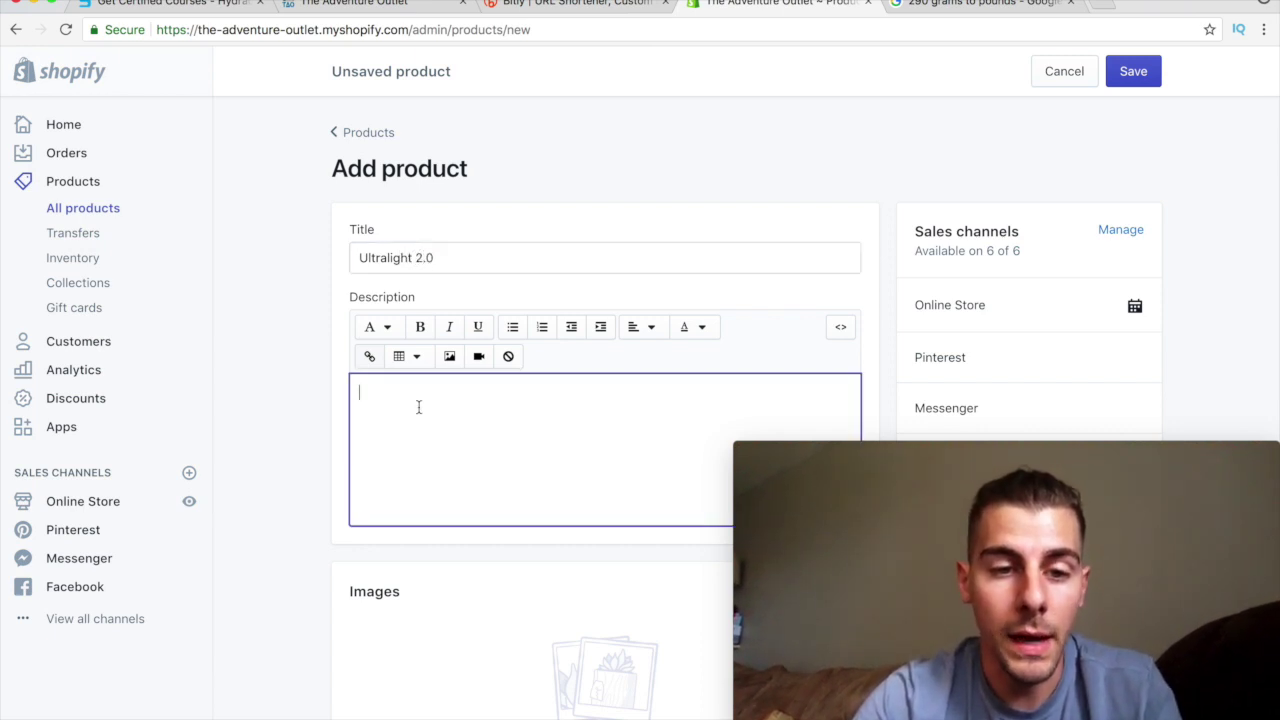
pyautogui.moveTo(275, 716)
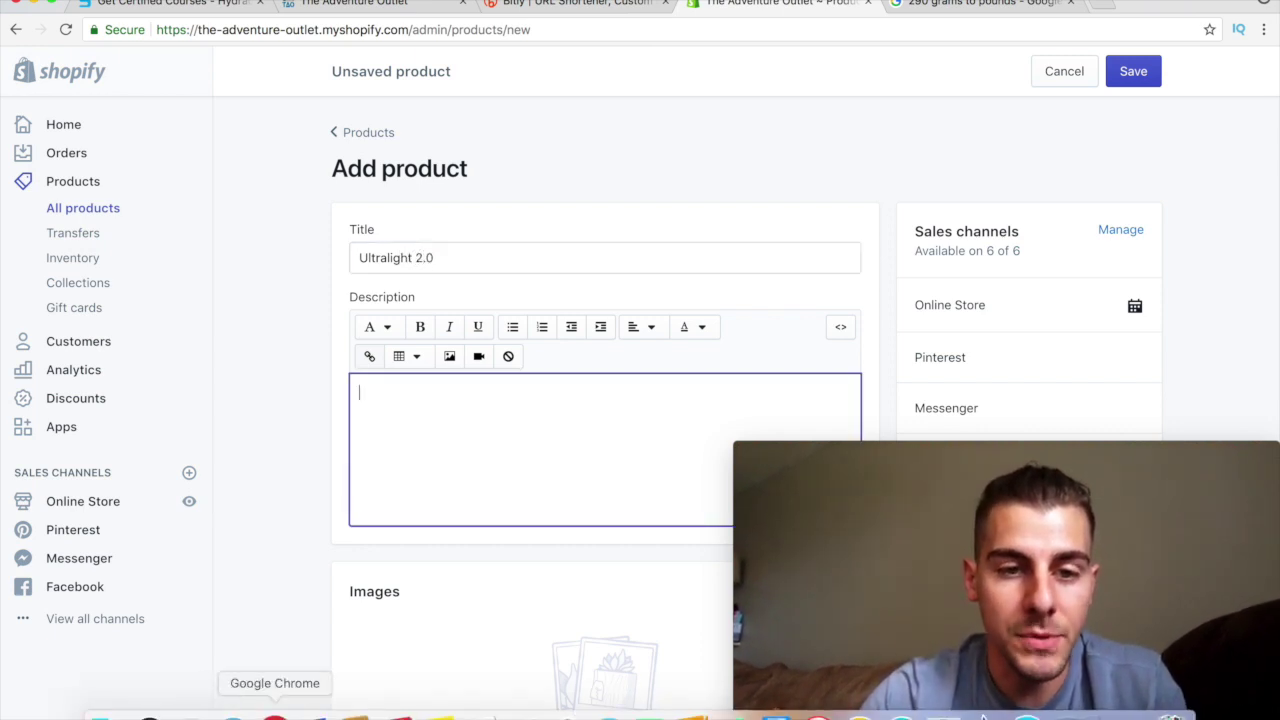
pyautogui.click(275, 716)
pyautogui.scroll(-3, 500, 350)
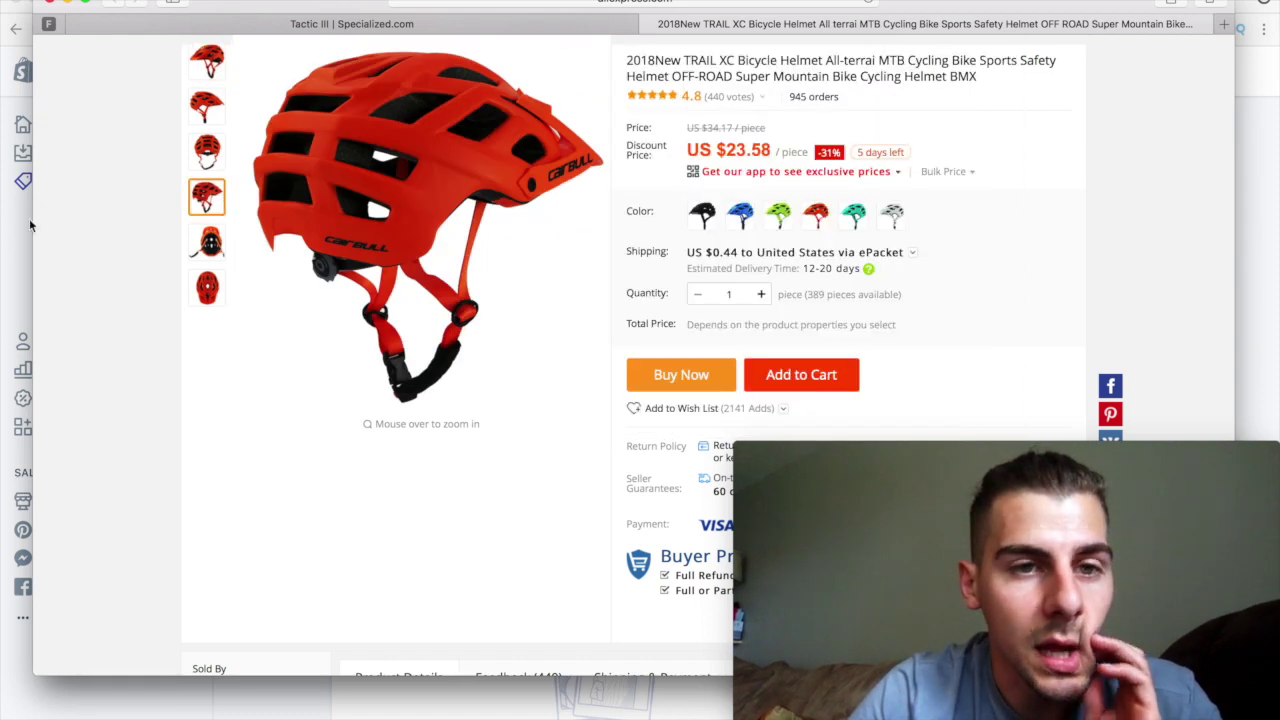
pyautogui.click(10, 230)
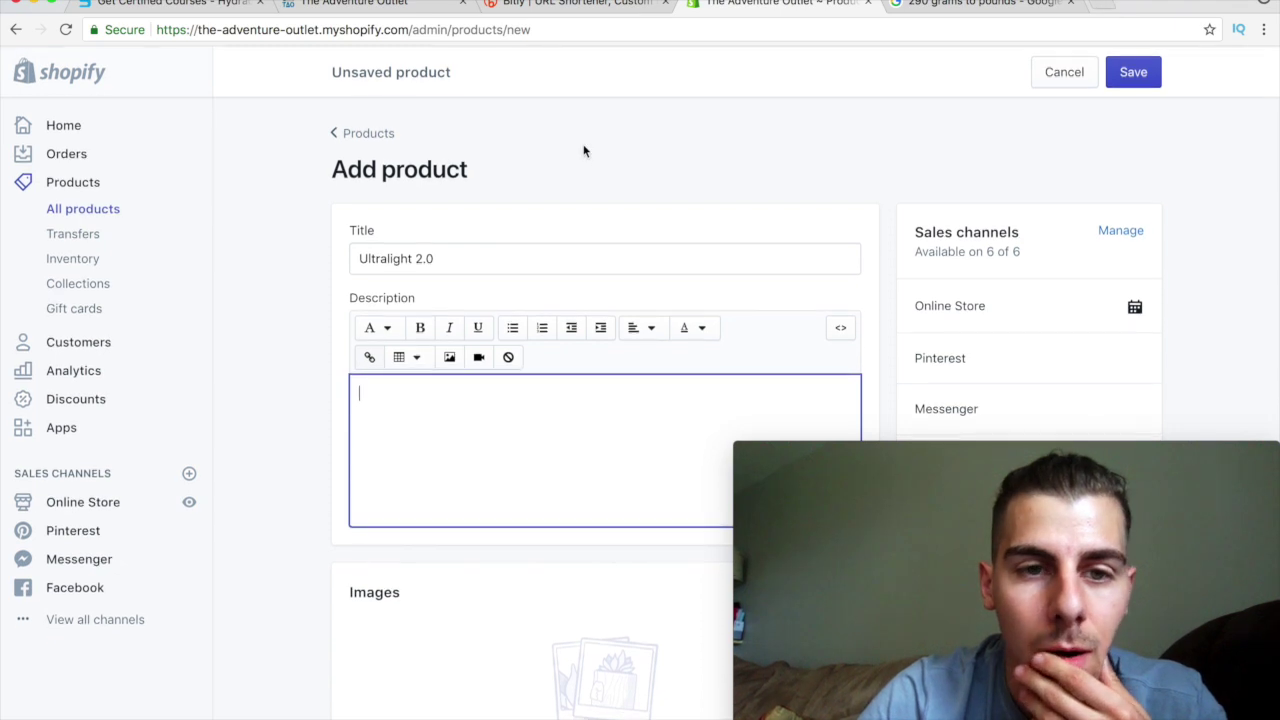
# Discard the draft and open the existing Ultralight product by searching 'ultralight'
pyautogui.click(338, 134)
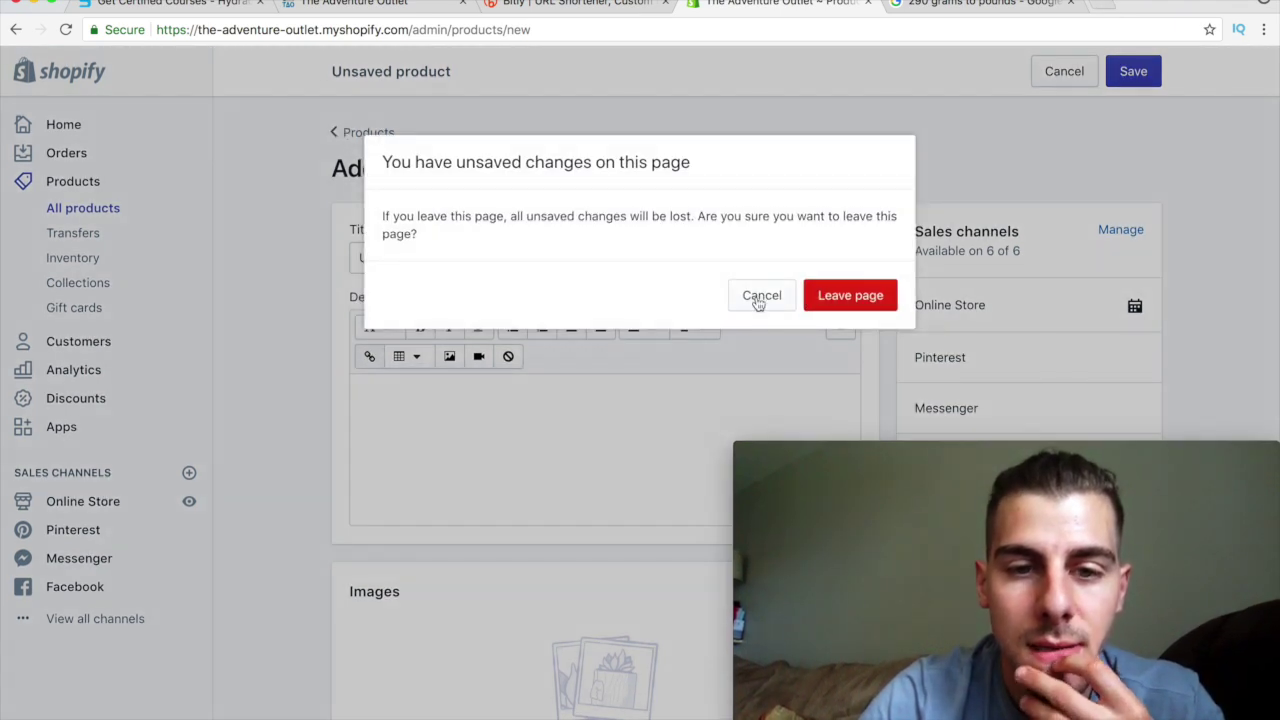
pyautogui.click(837, 304)
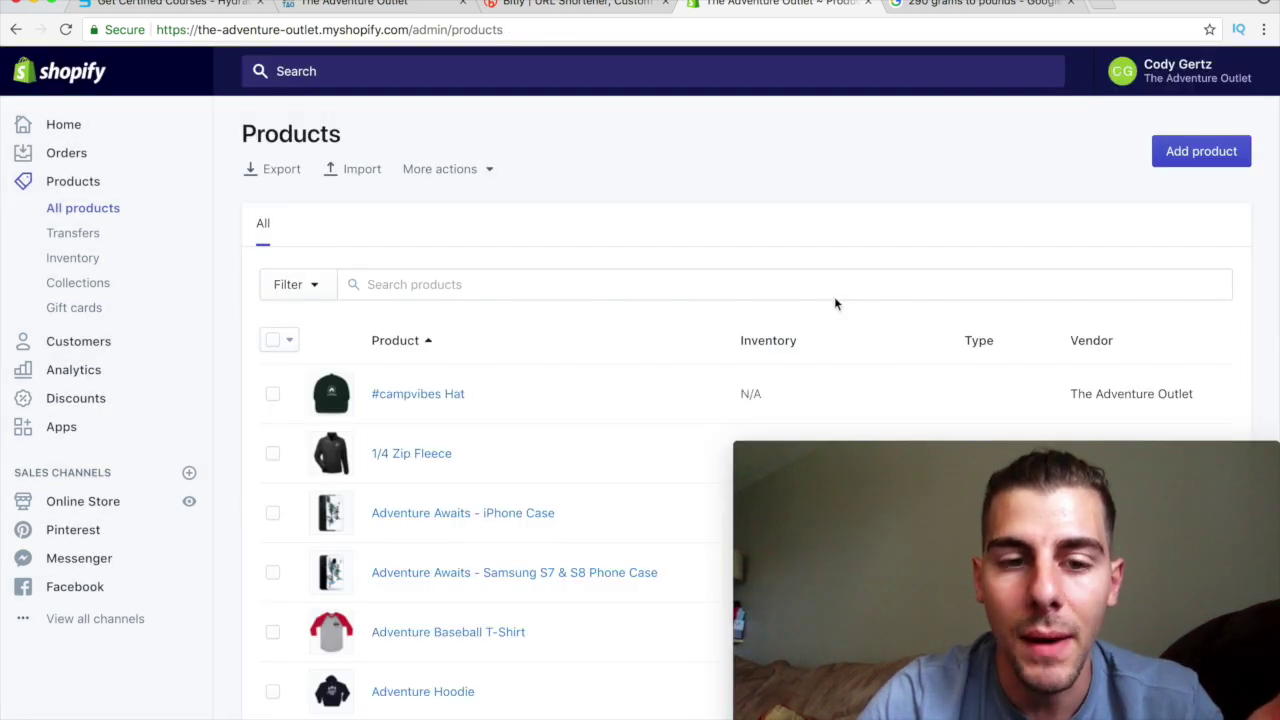
pyautogui.click(416, 282)
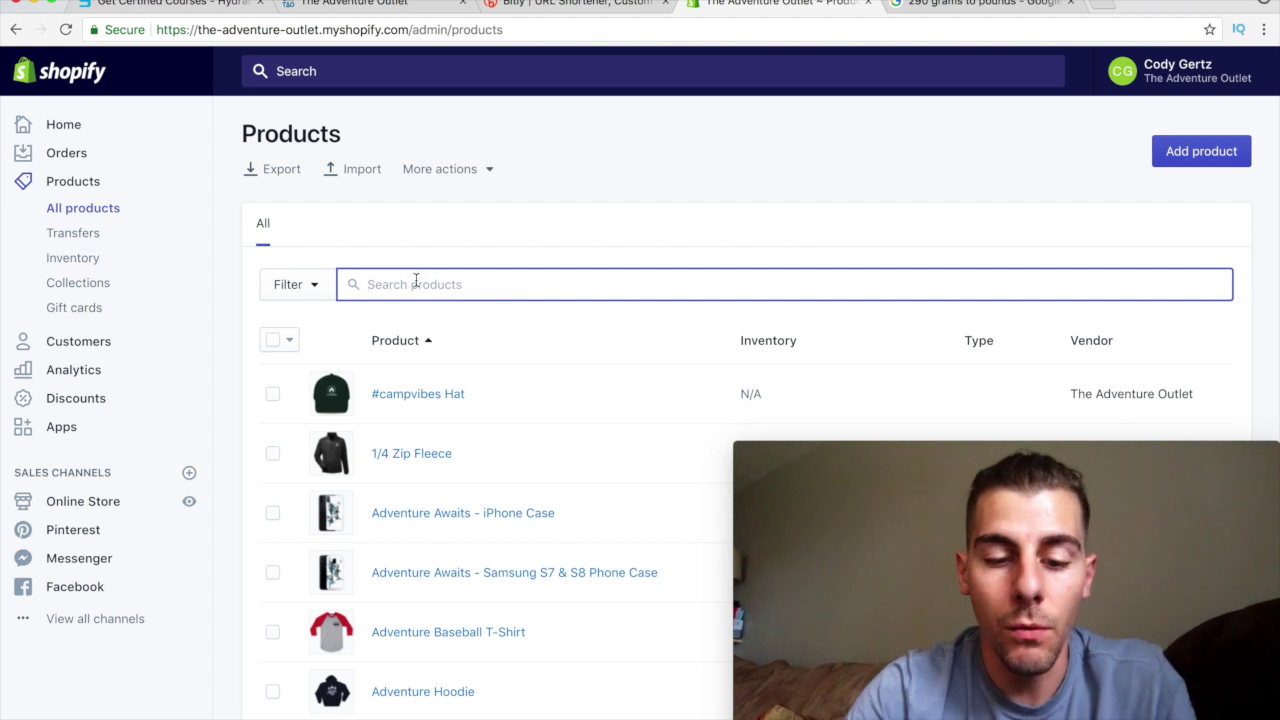
pyautogui.write('he')
pyautogui.press('BackSpace')
pyautogui.press('BackSpace')
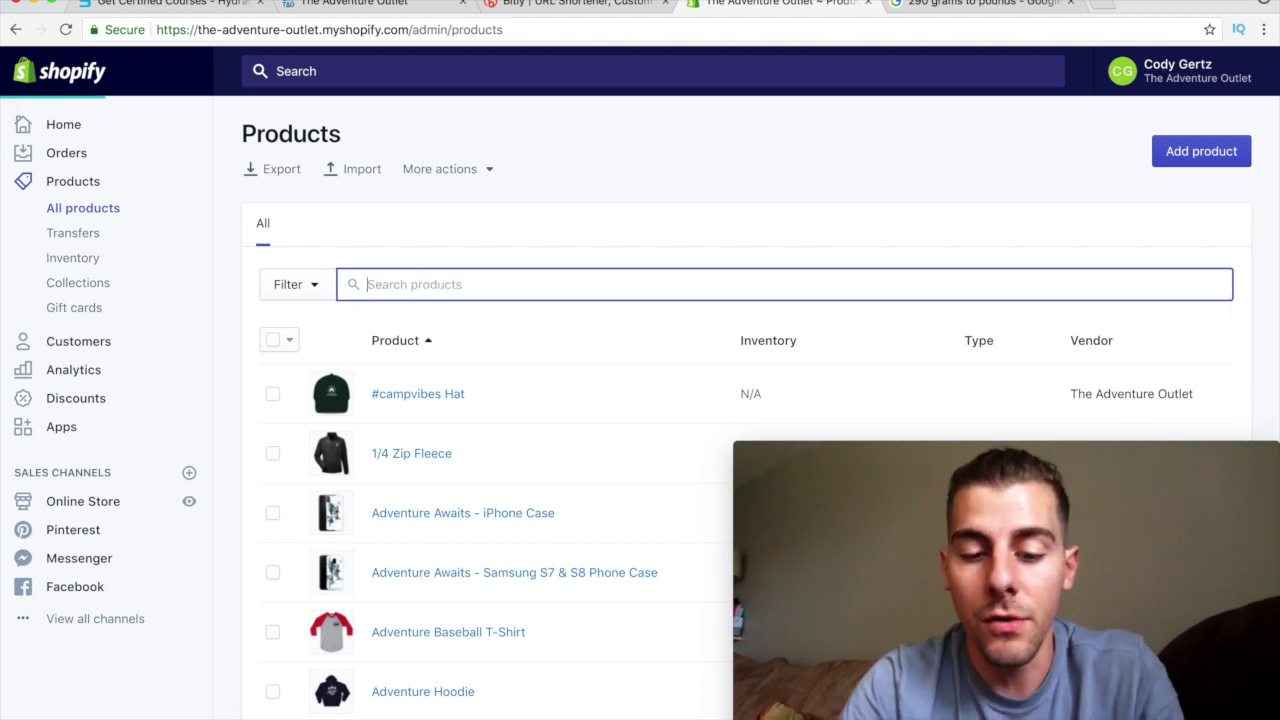
pyautogui.write('ultralight')
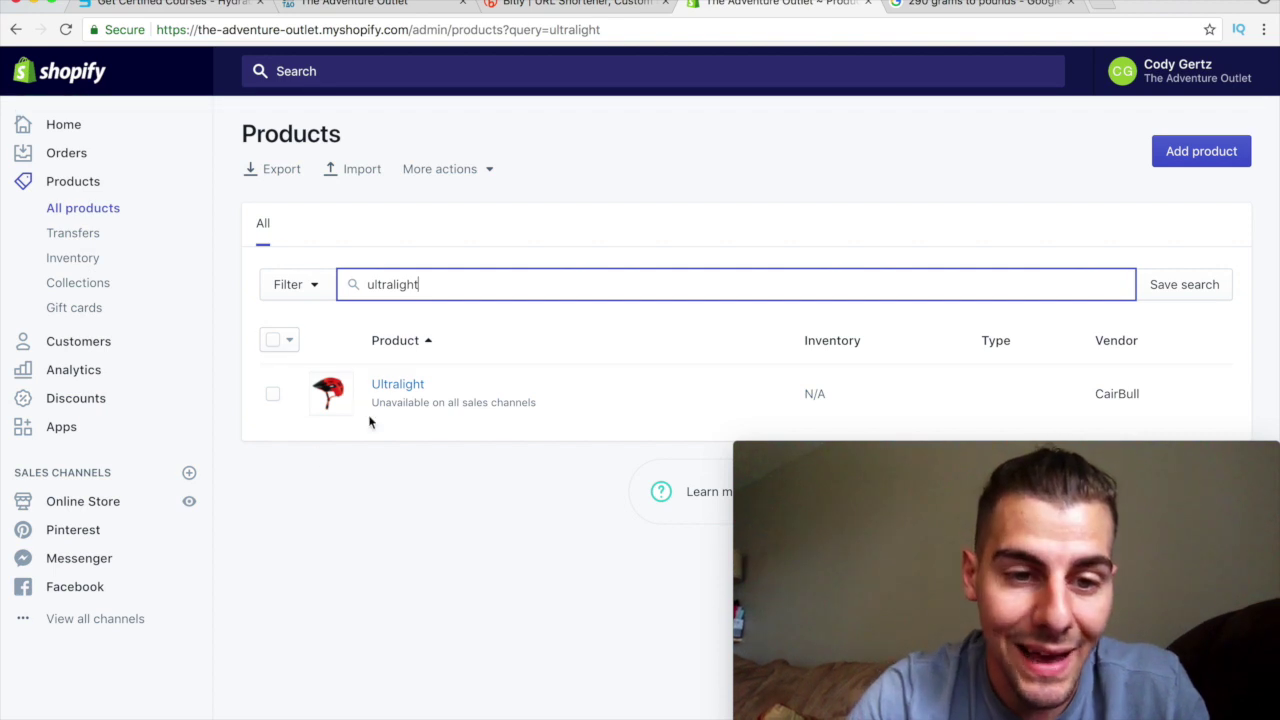
pyautogui.click(392, 386)
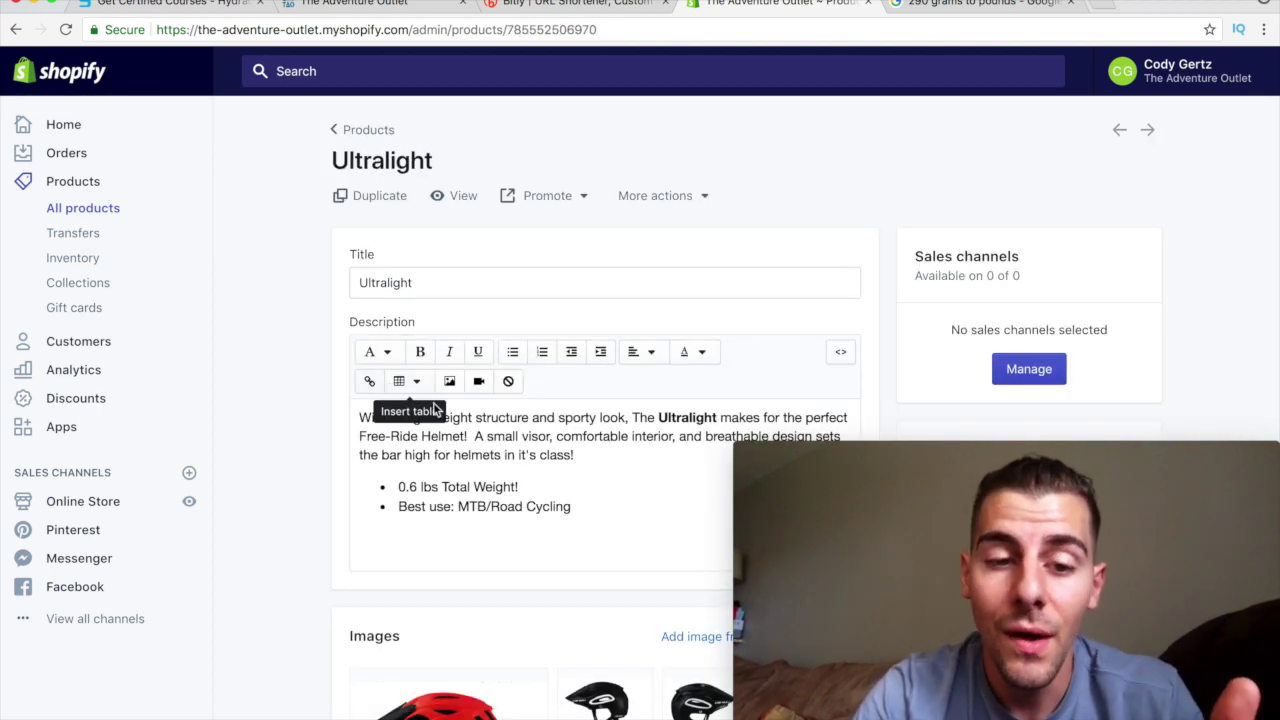
# Copy the Ultralight product's full description and start a new product
pyautogui.scroll(-2, 360, 445)
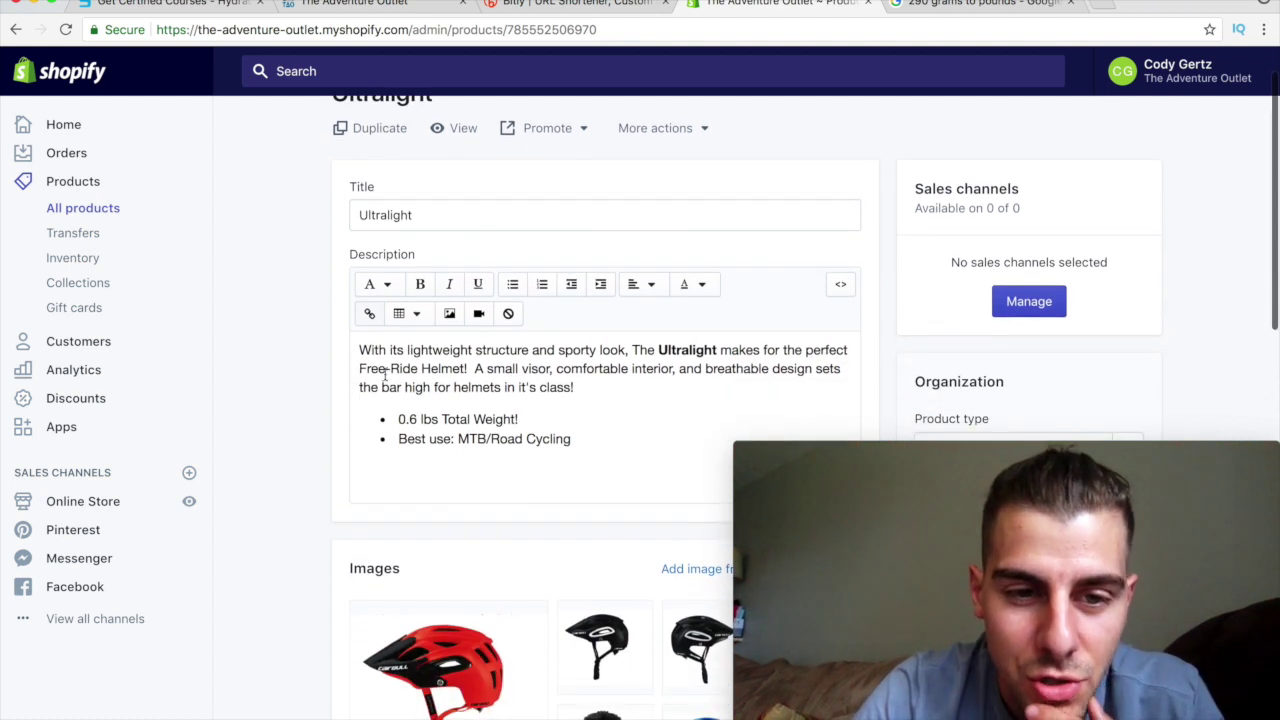
pyautogui.moveTo(361, 349); pyautogui.dragTo(580, 443)
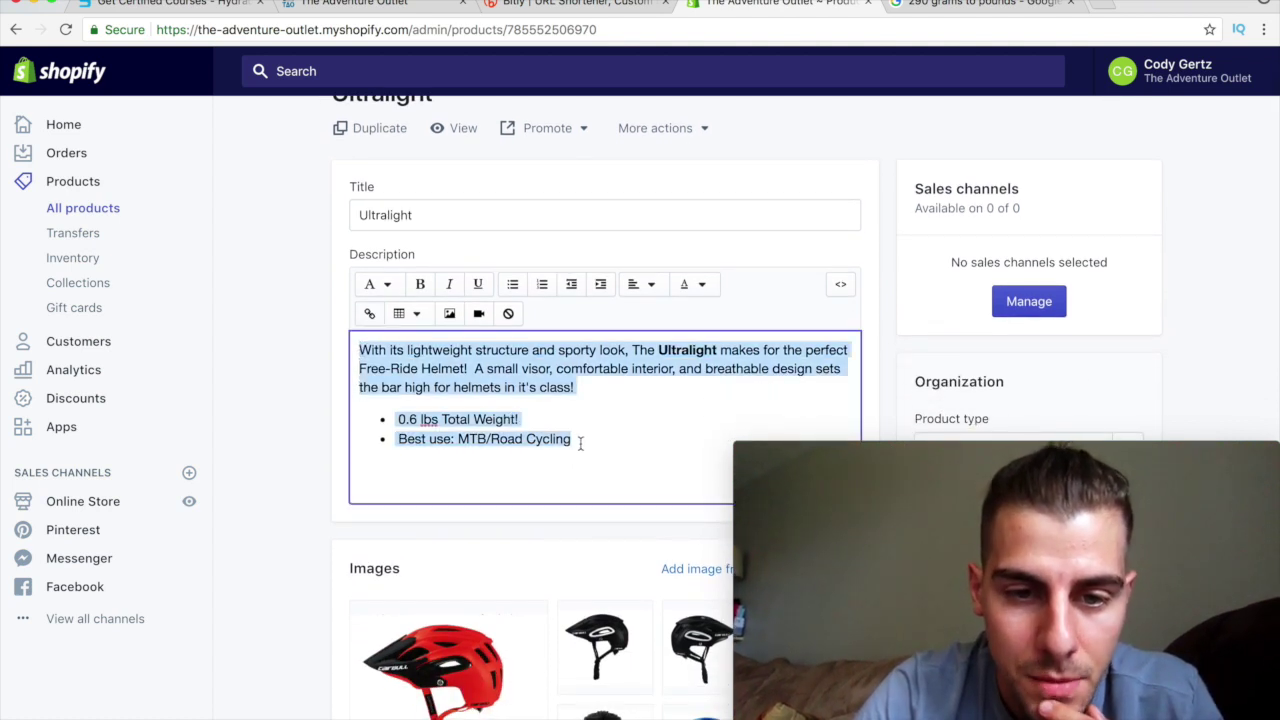
pyautogui.rightClick(546, 385)
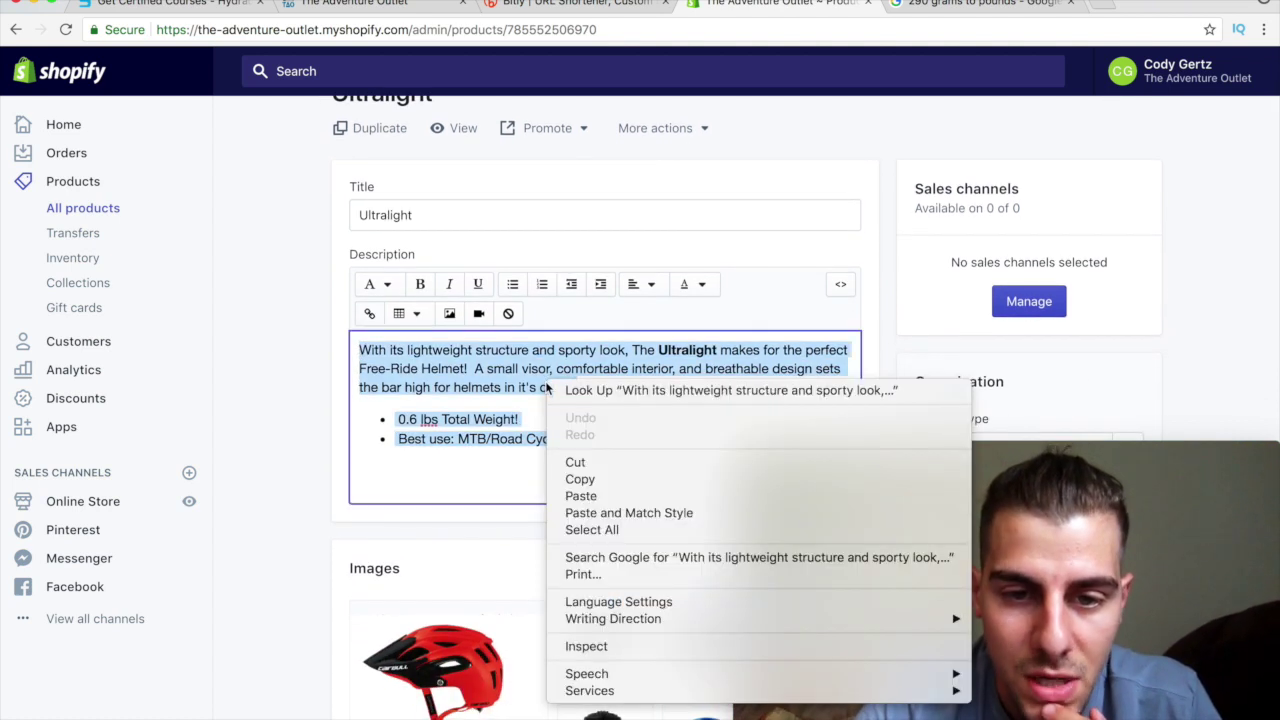
pyautogui.click(612, 479)
pyautogui.scroll(2, 684, 188)
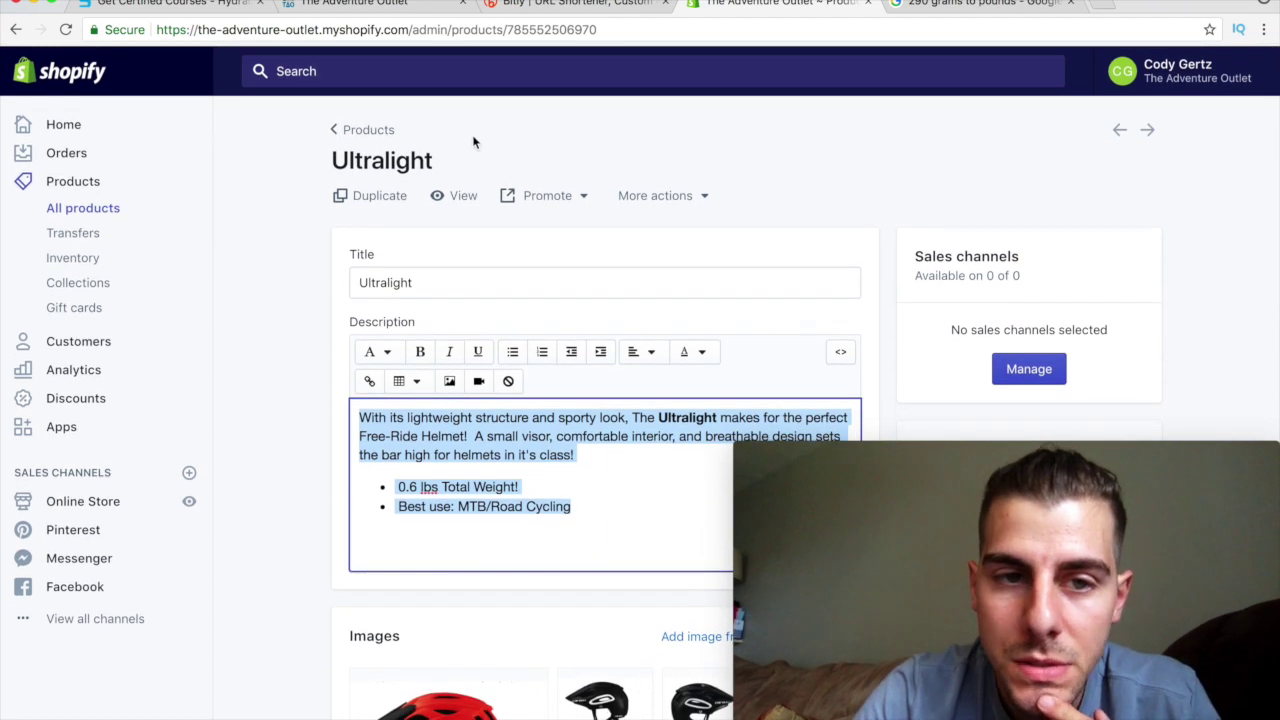
pyautogui.click(358, 131)
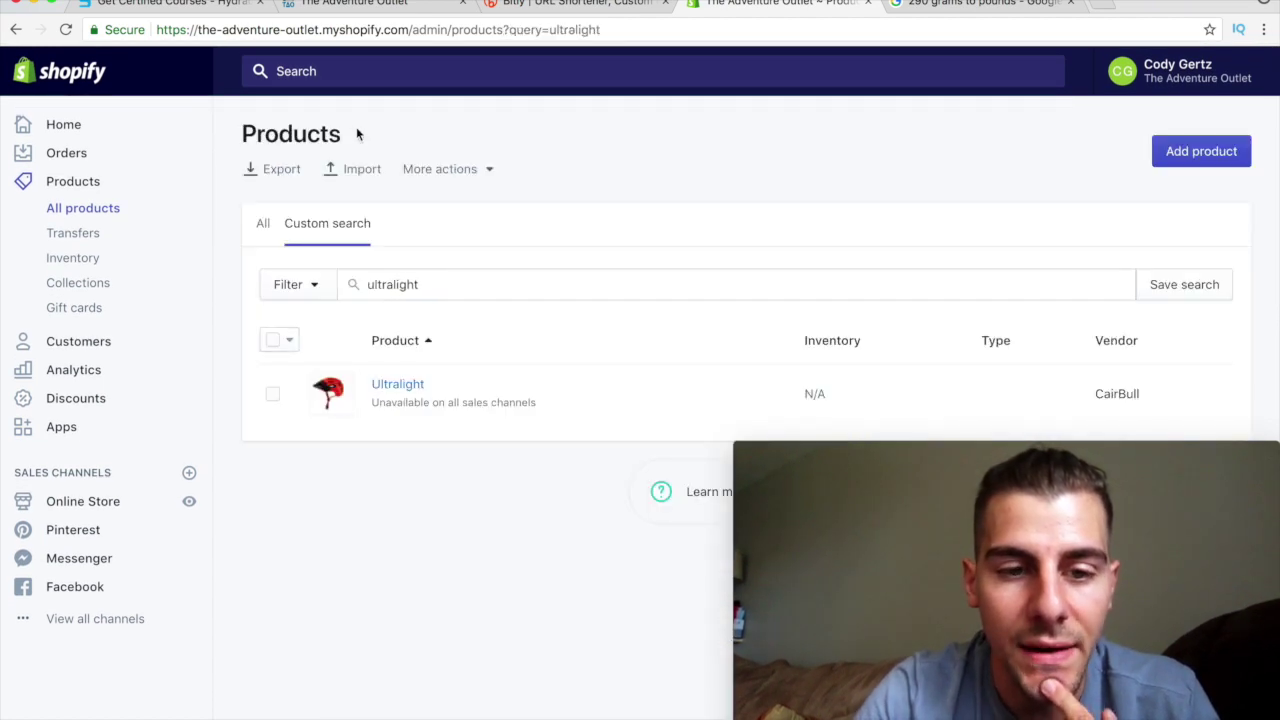
pyautogui.click(1195, 158)
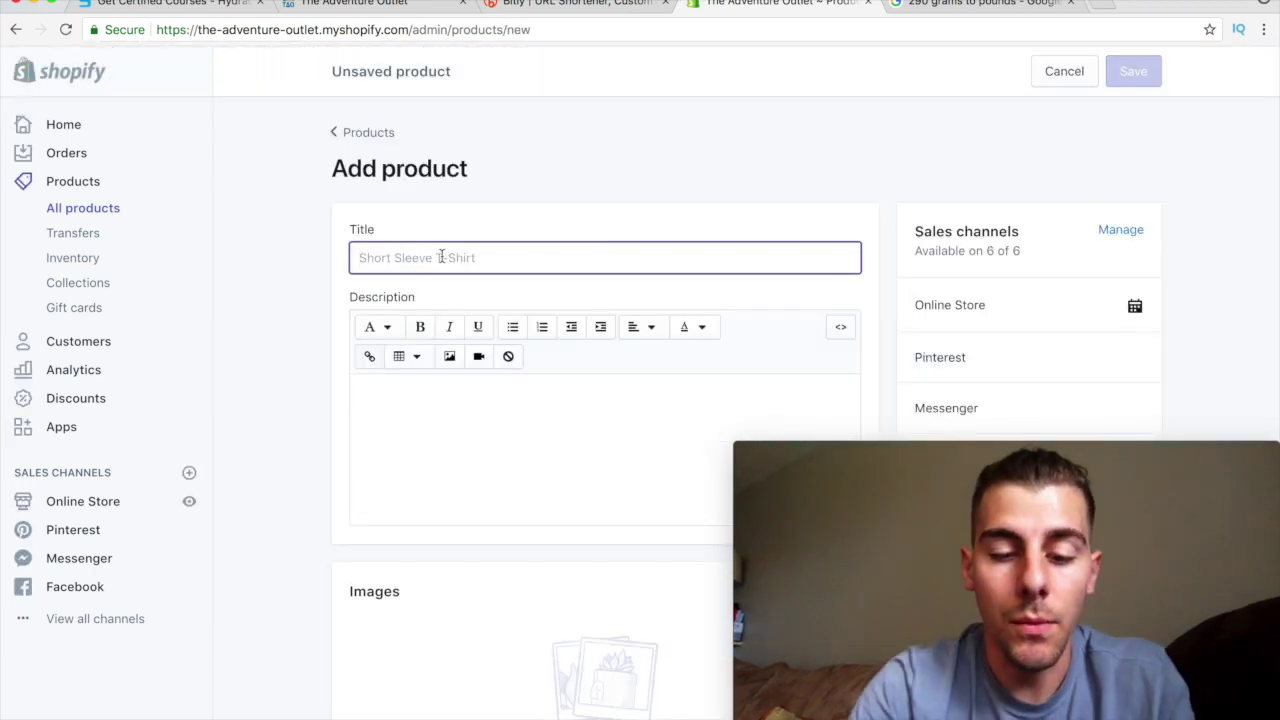
# Title the new product 'Ultralight 2.0' and paste in the copied Ultralight description
pyautogui.write('Ultralight ')
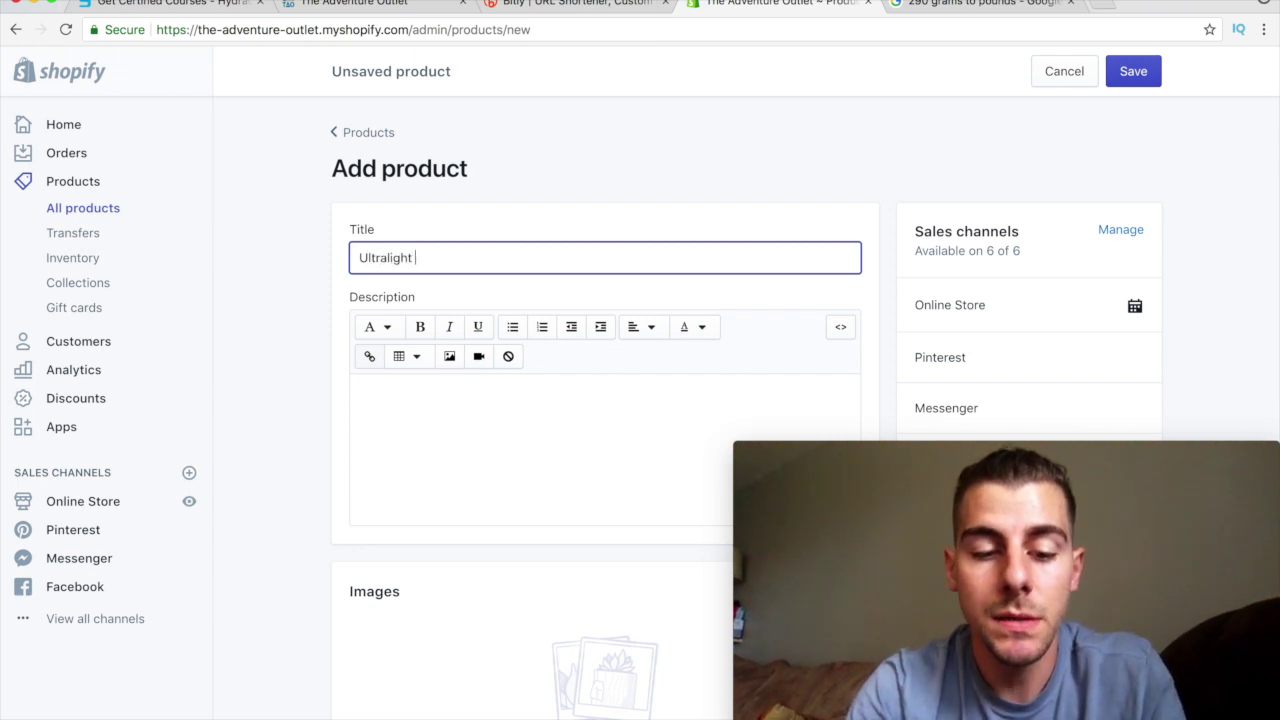
pyautogui.write('2.')
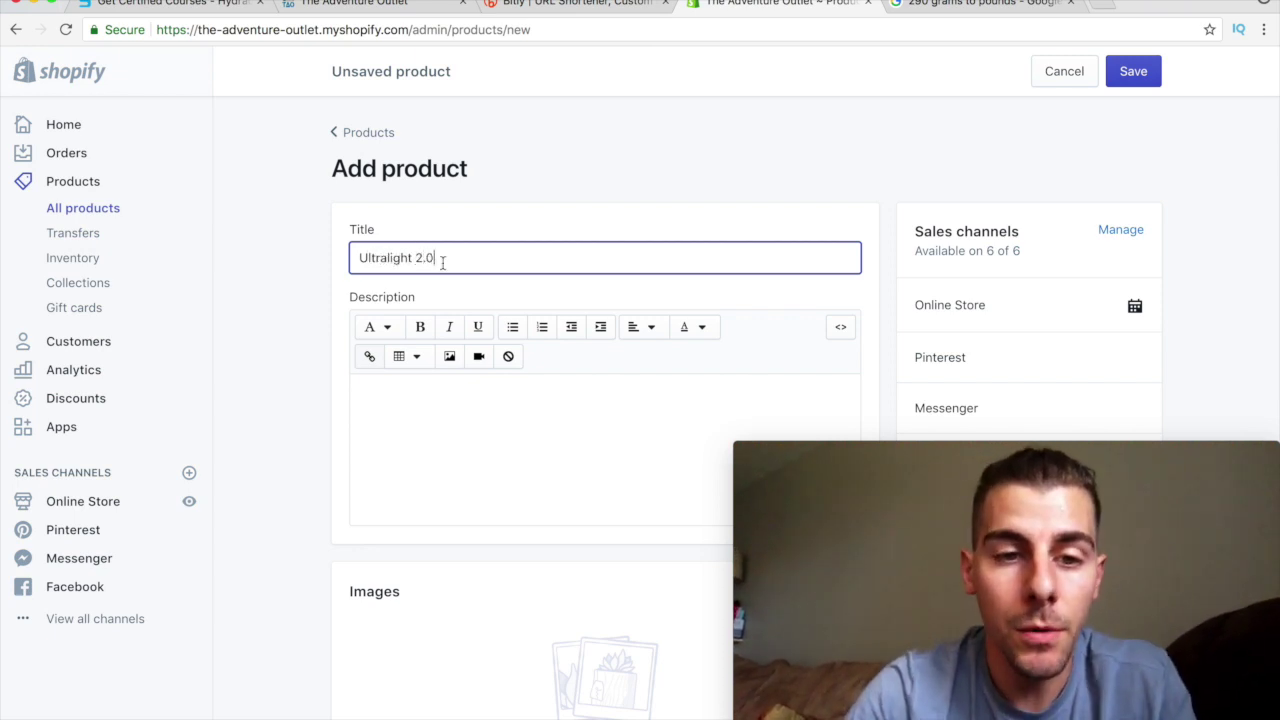
pyautogui.write('0')
pyautogui.click(411, 394)
pyautogui.hotkey('ctrl', 'v')
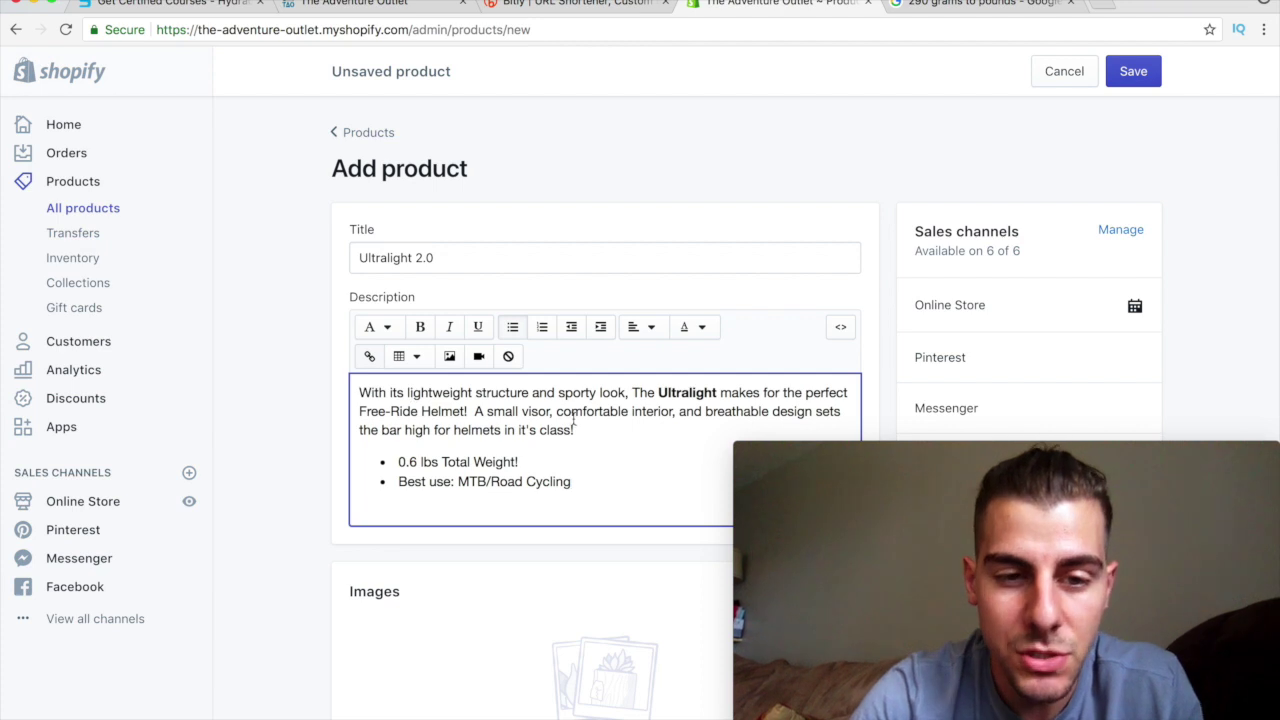
pyautogui.scroll(-2, 490, 376)
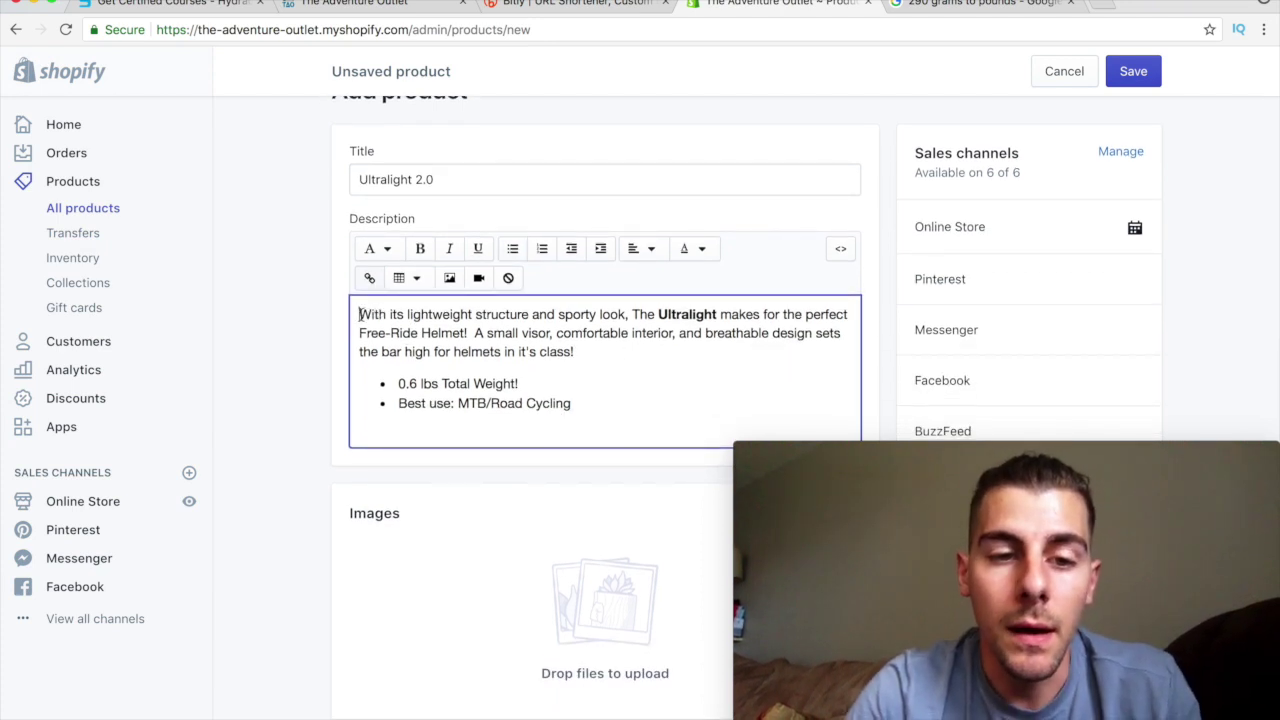
# Reword the intro to 'Say hello to The Ultralight 2.0!', noting it's LIGHTER than the first generation
pyautogui.click(360, 314)
pyautogui.write('Say hel')
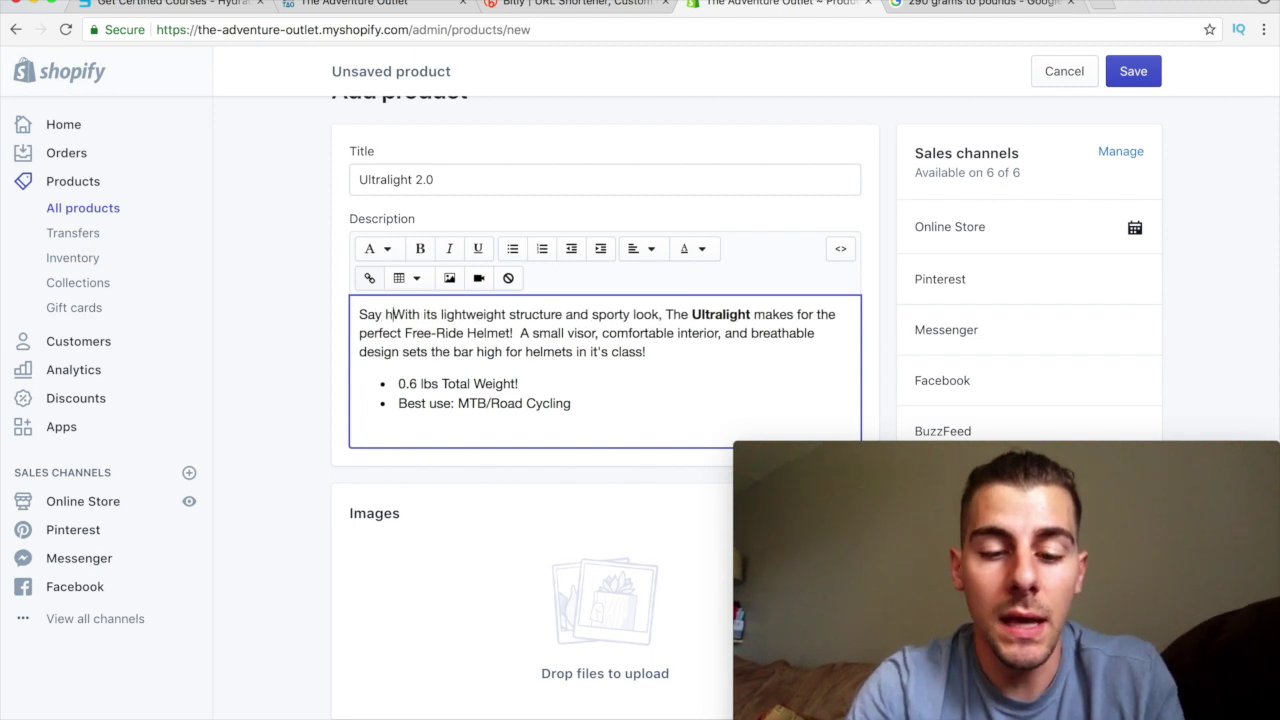
pyautogui.write('lo to ')
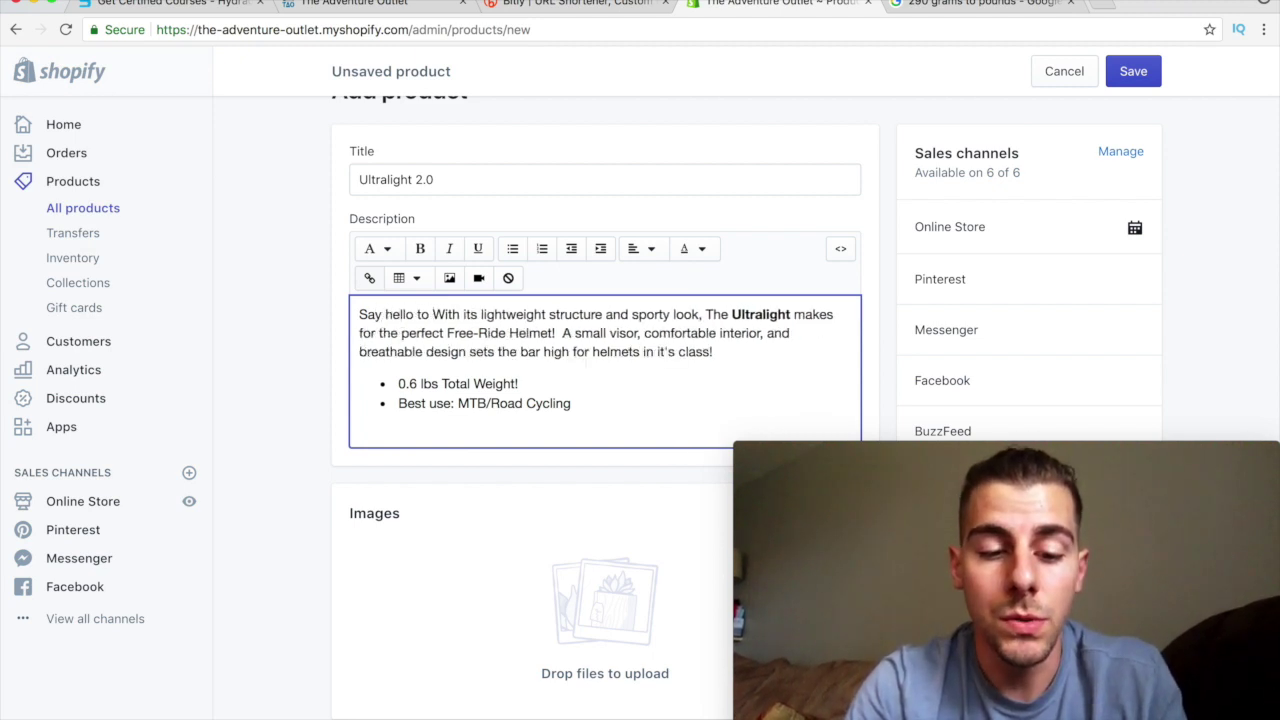
pyautogui.write('The Ultr')
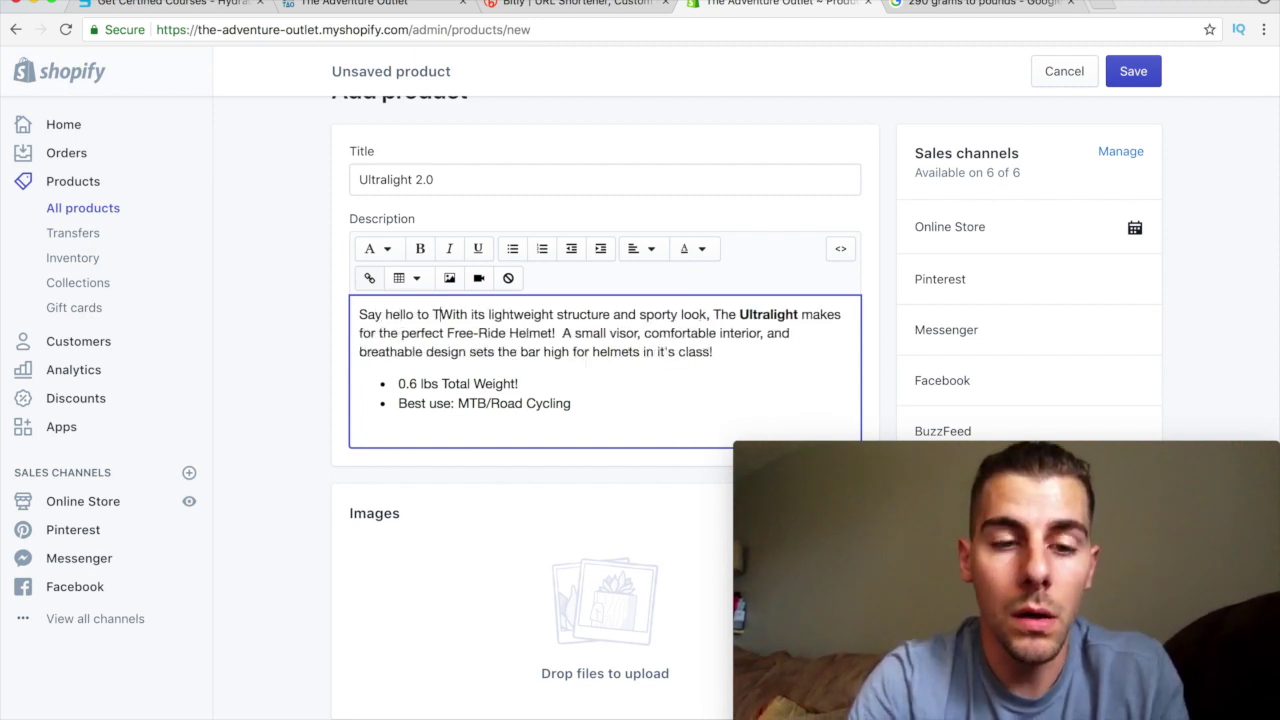
pyautogui.write('alight 2.0')
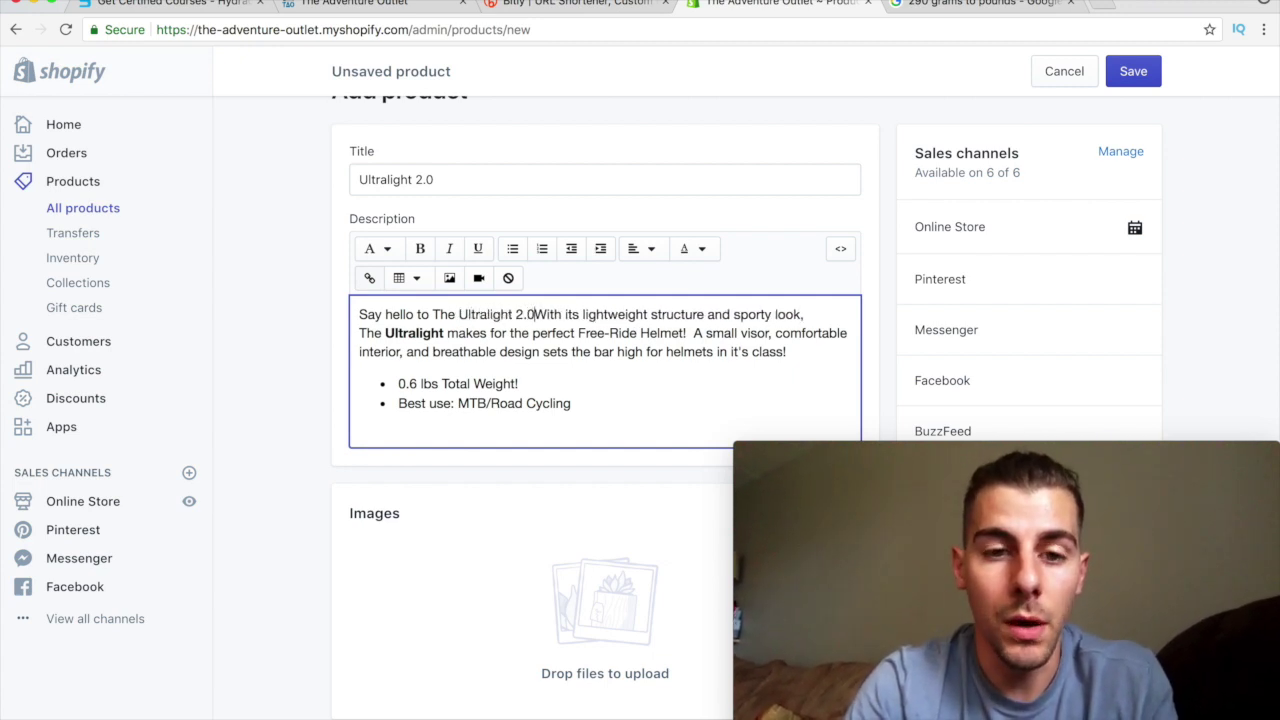
pyautogui.write('!')
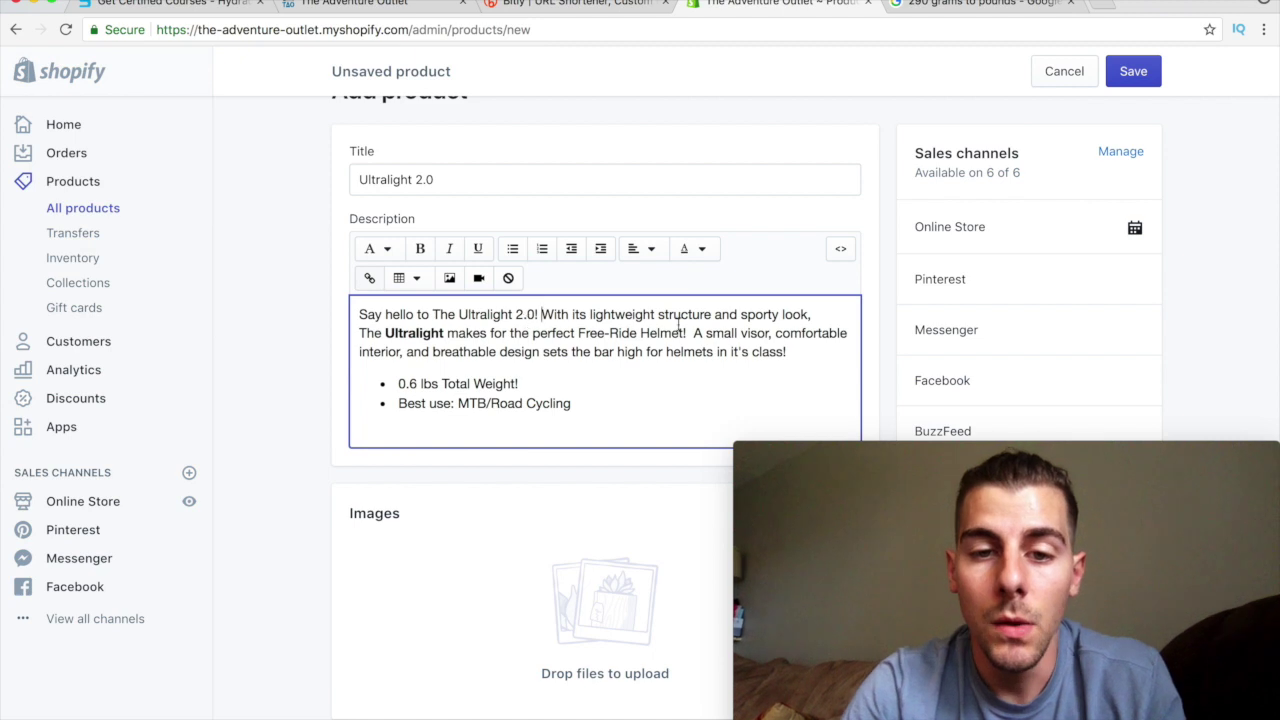
pyautogui.click(443, 333)
pyautogui.write('2.0')
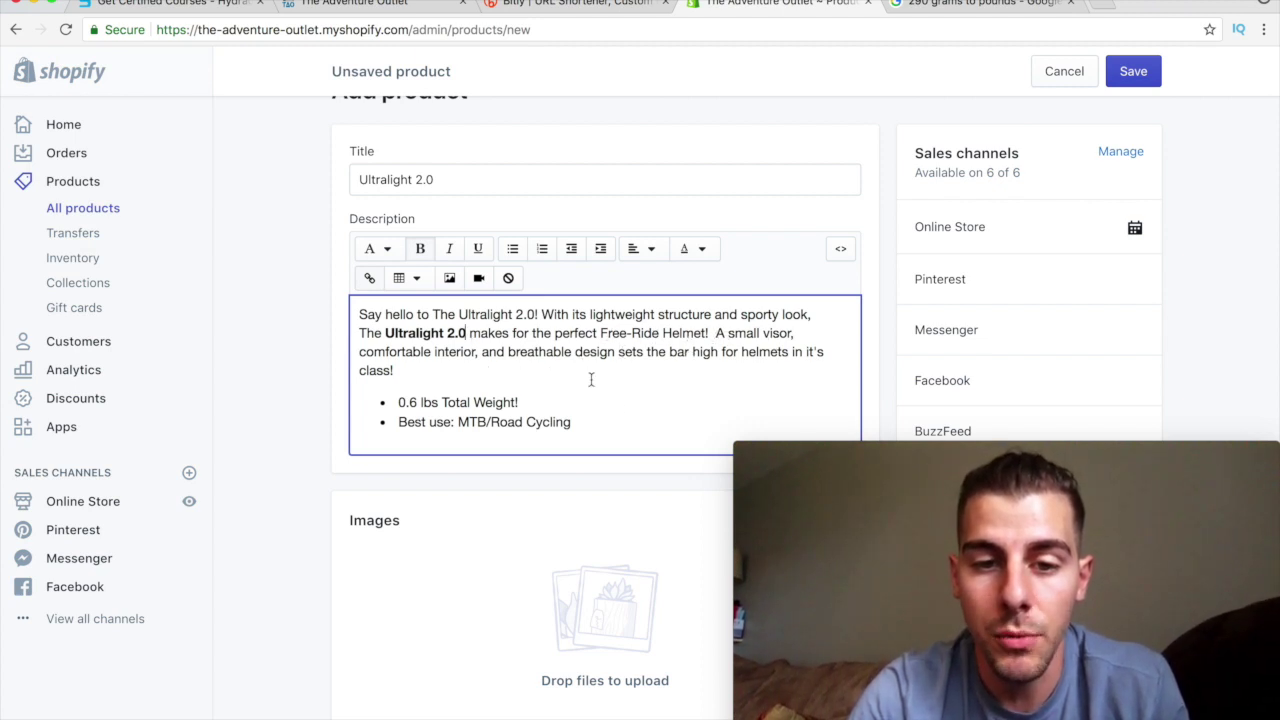
pyautogui.click(398, 371)
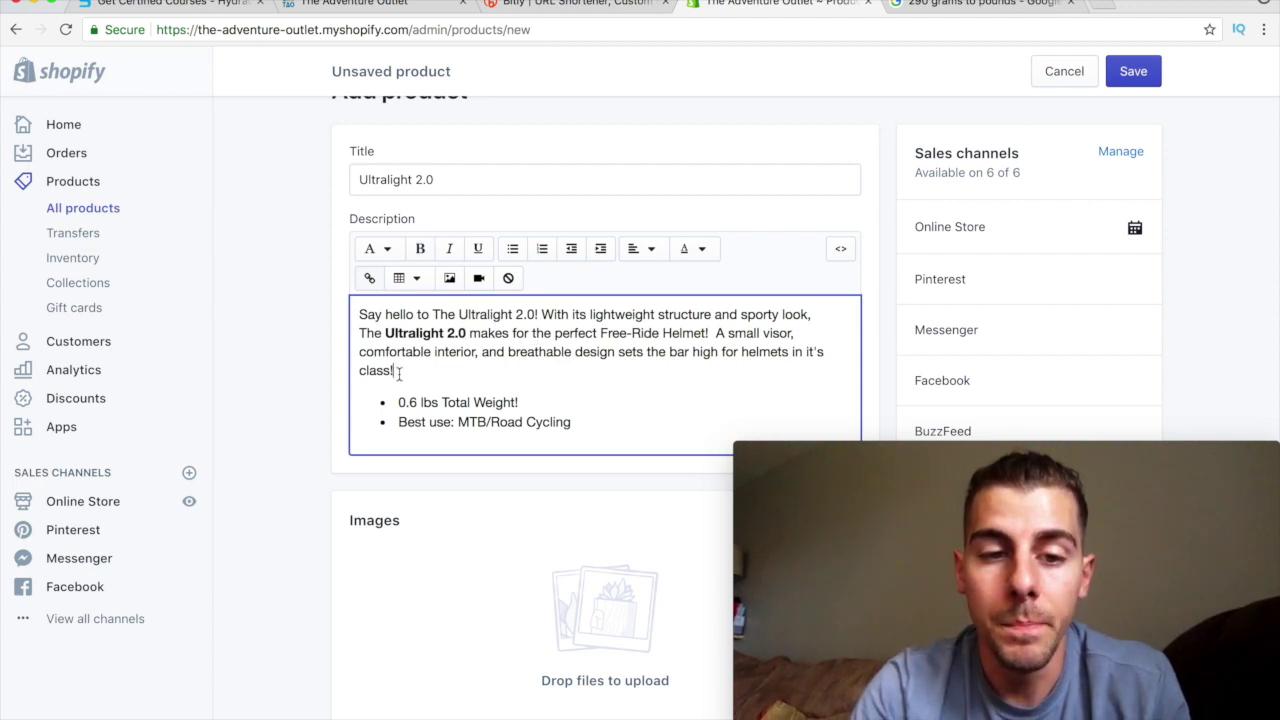
pyautogui.write('Th')
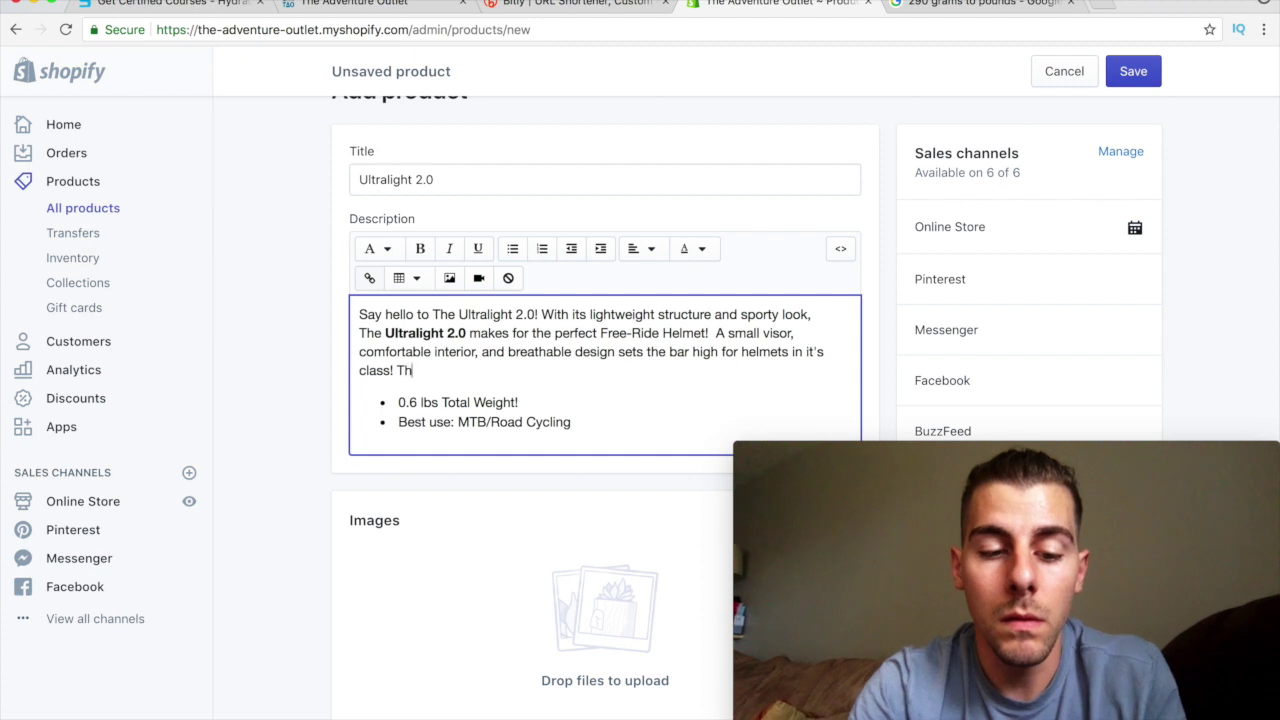
pyautogui.write('e Ultrali')
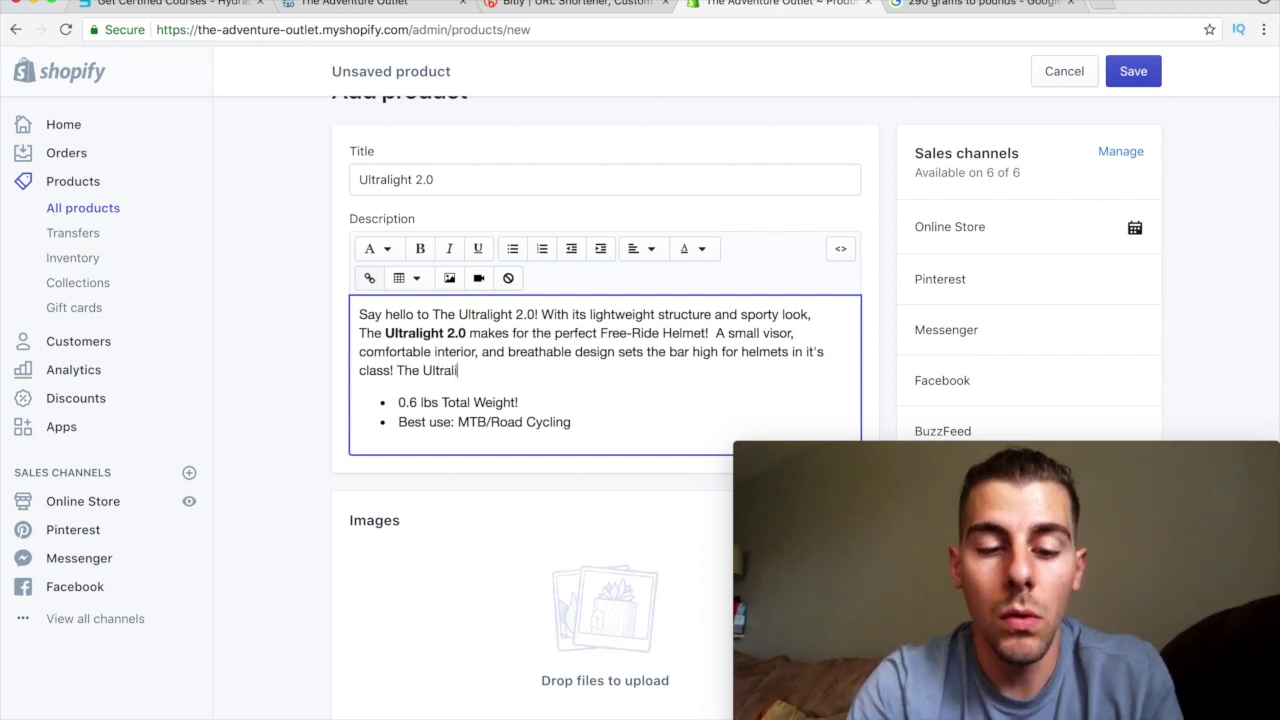
pyautogui.write('ght 2.0 ')
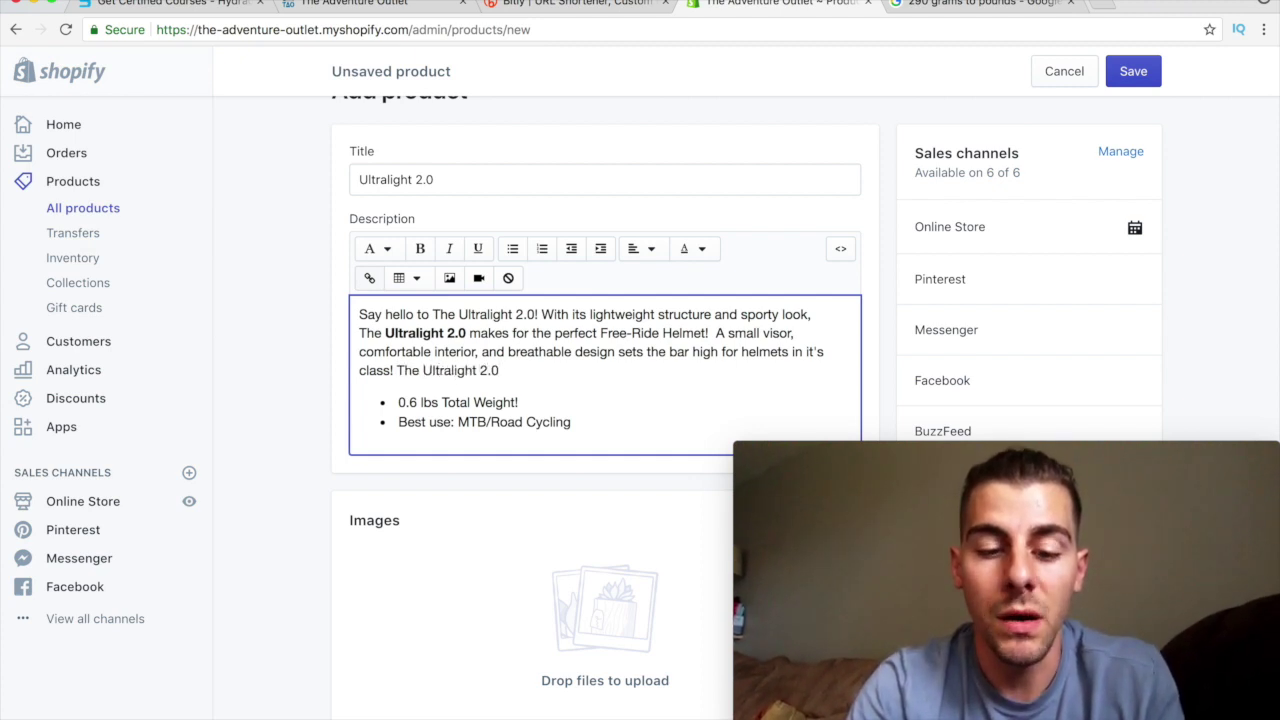
pyautogui.write('is designed to be ev')
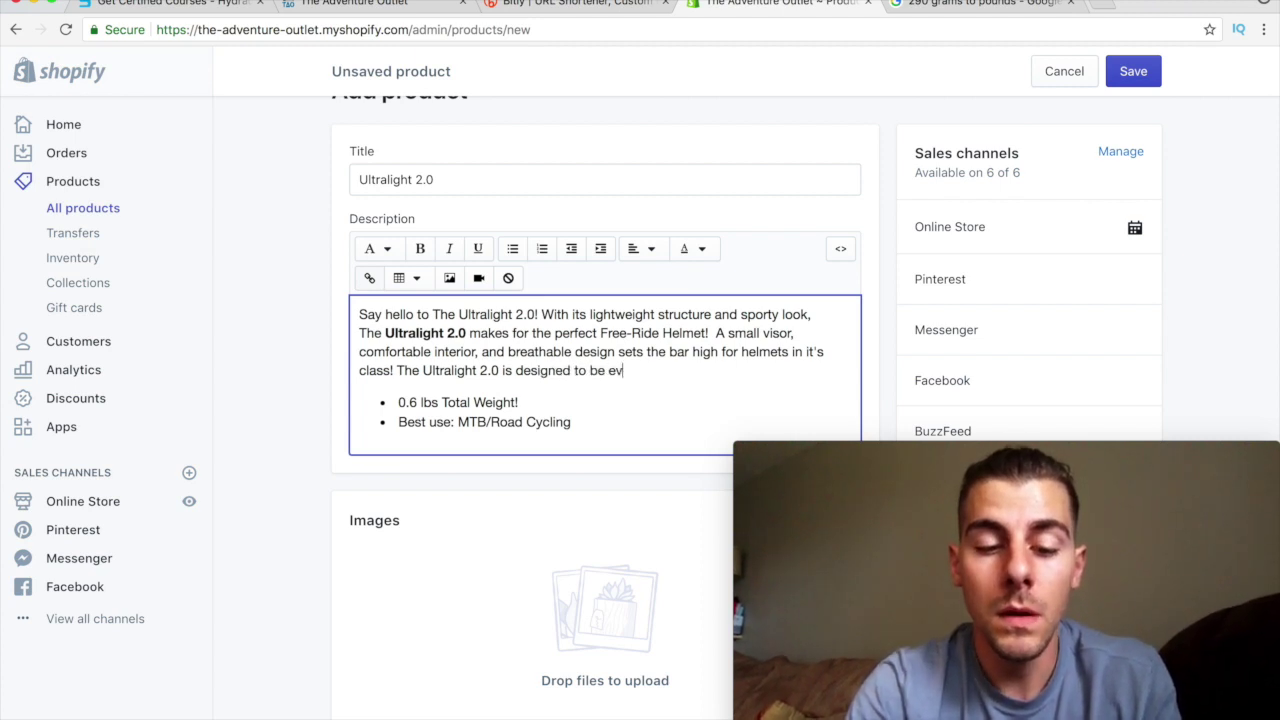
pyautogui.write('emn')
pyautogui.press('BackSpace')
pyautogui.press('BackSpace')
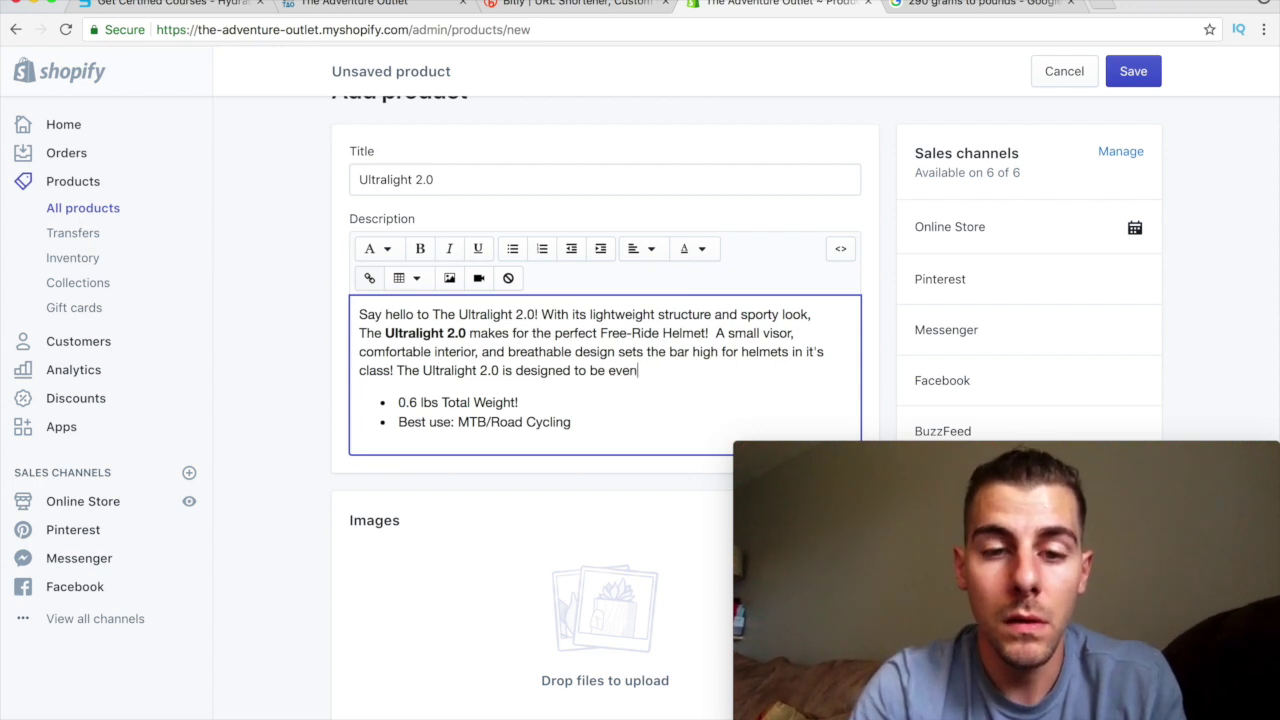
pyautogui.write('LIGHTER than its')
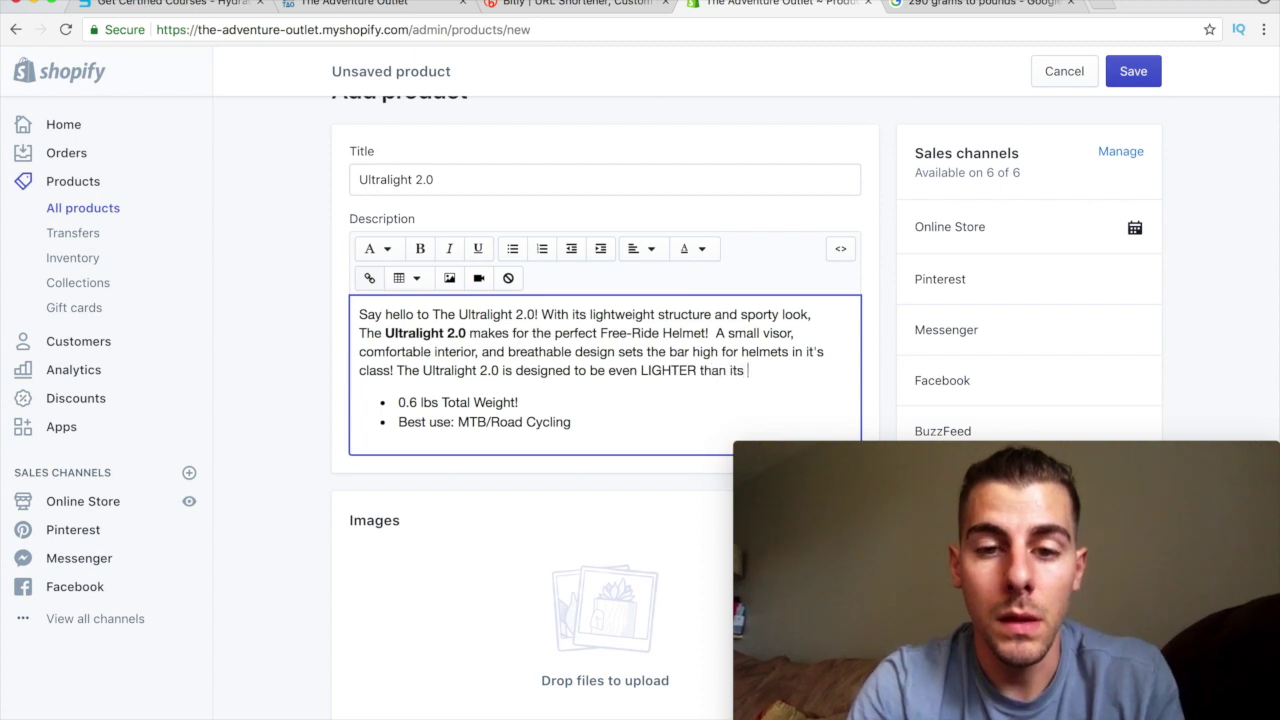
pyautogui.write(' firs')
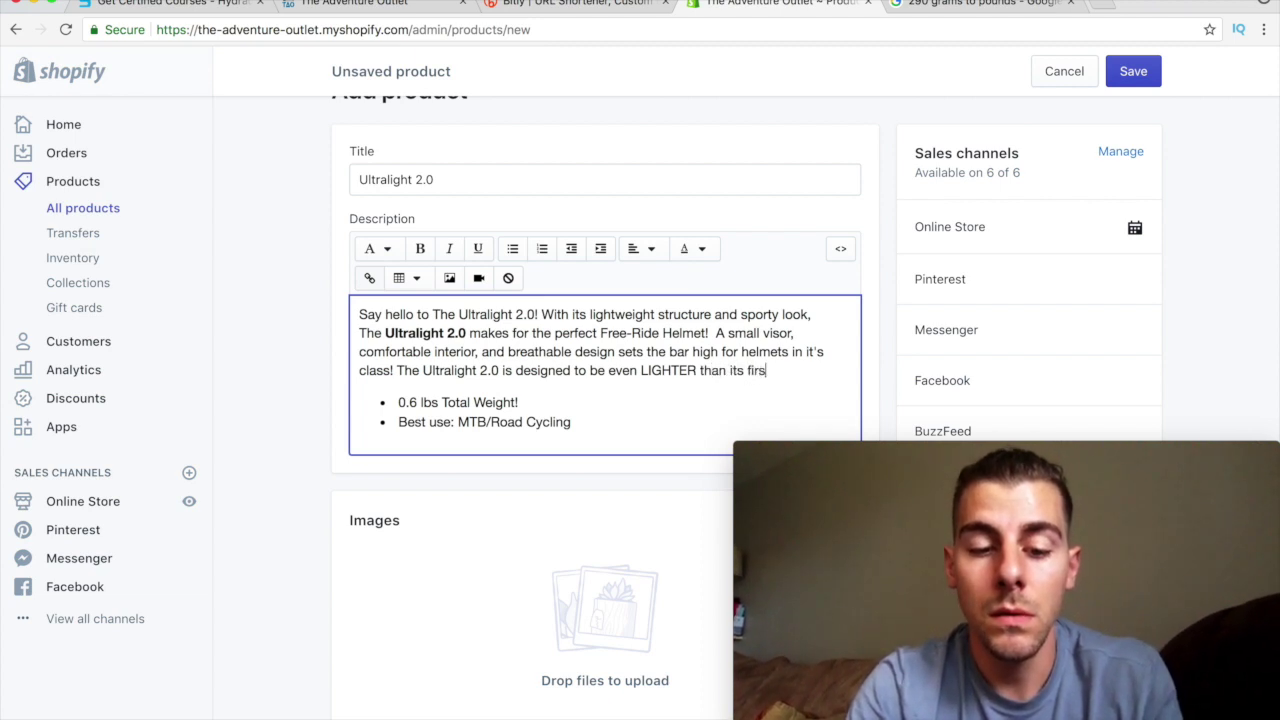
pyautogui.write('t generatio')
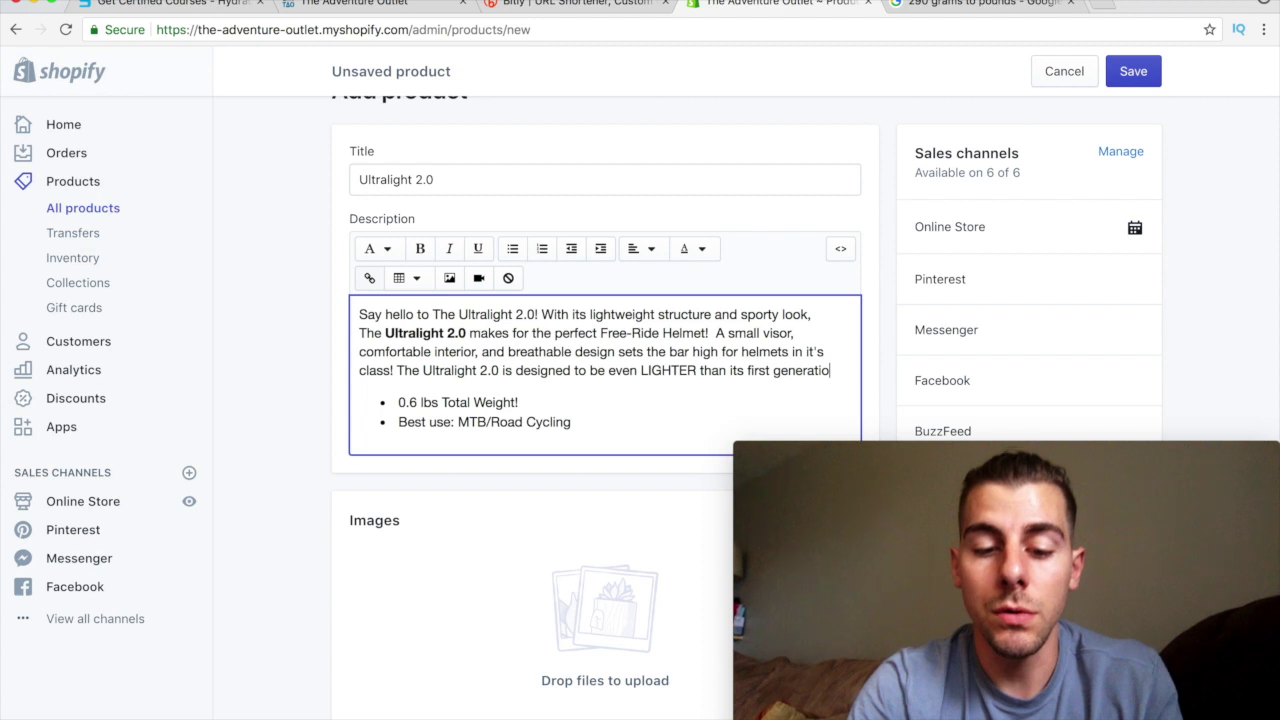
pyautogui.write('n, Ultralight')
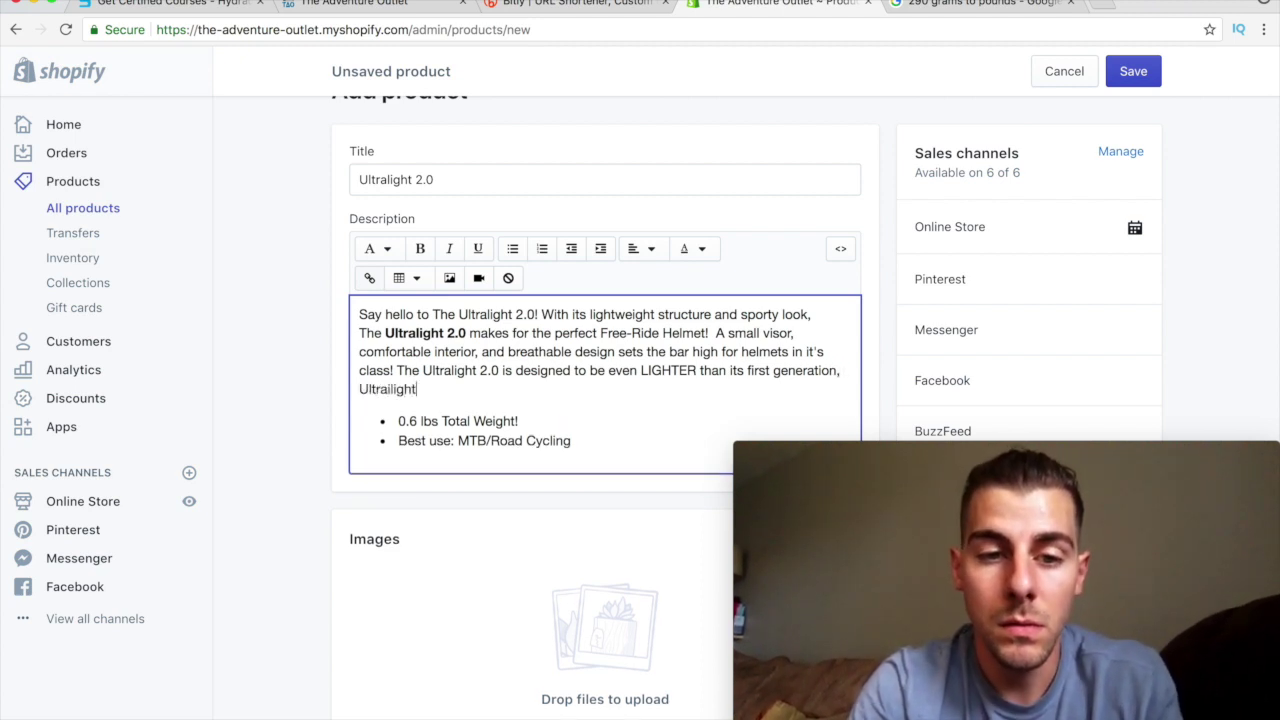
pyautogui.write('railight"')
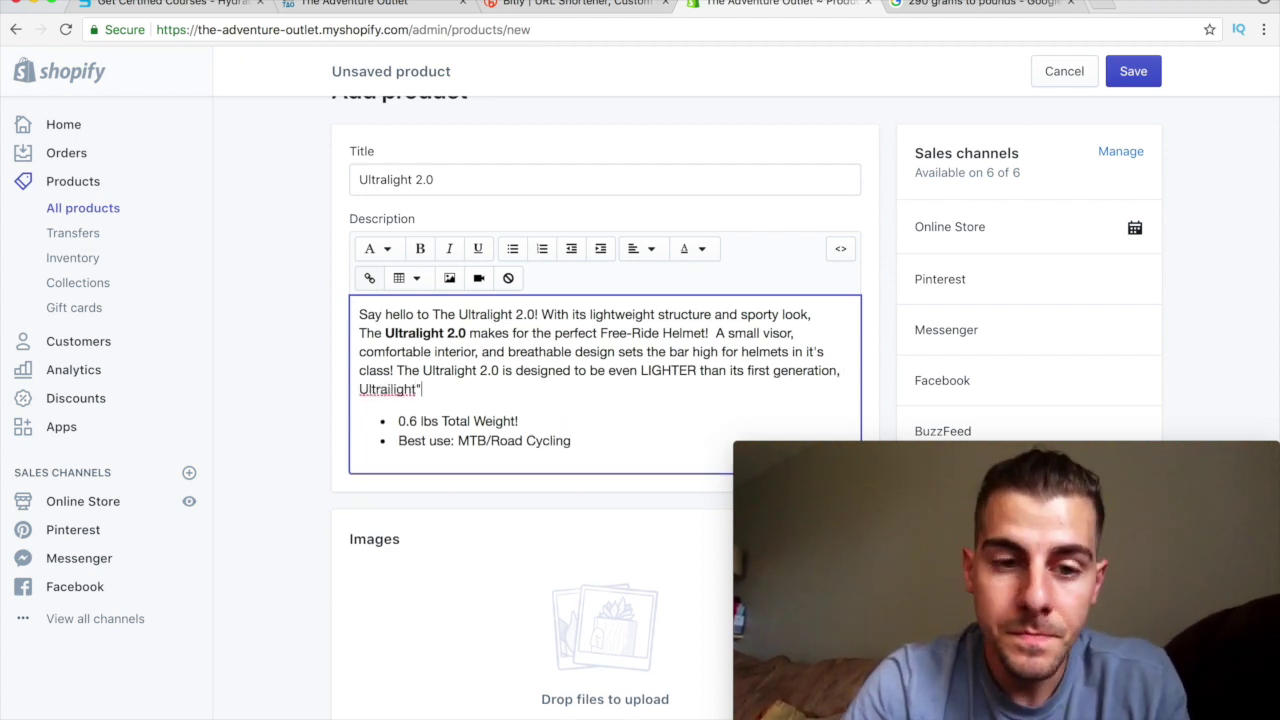
pyautogui.rightClick(377, 389)
pyautogui.click(450, 393)
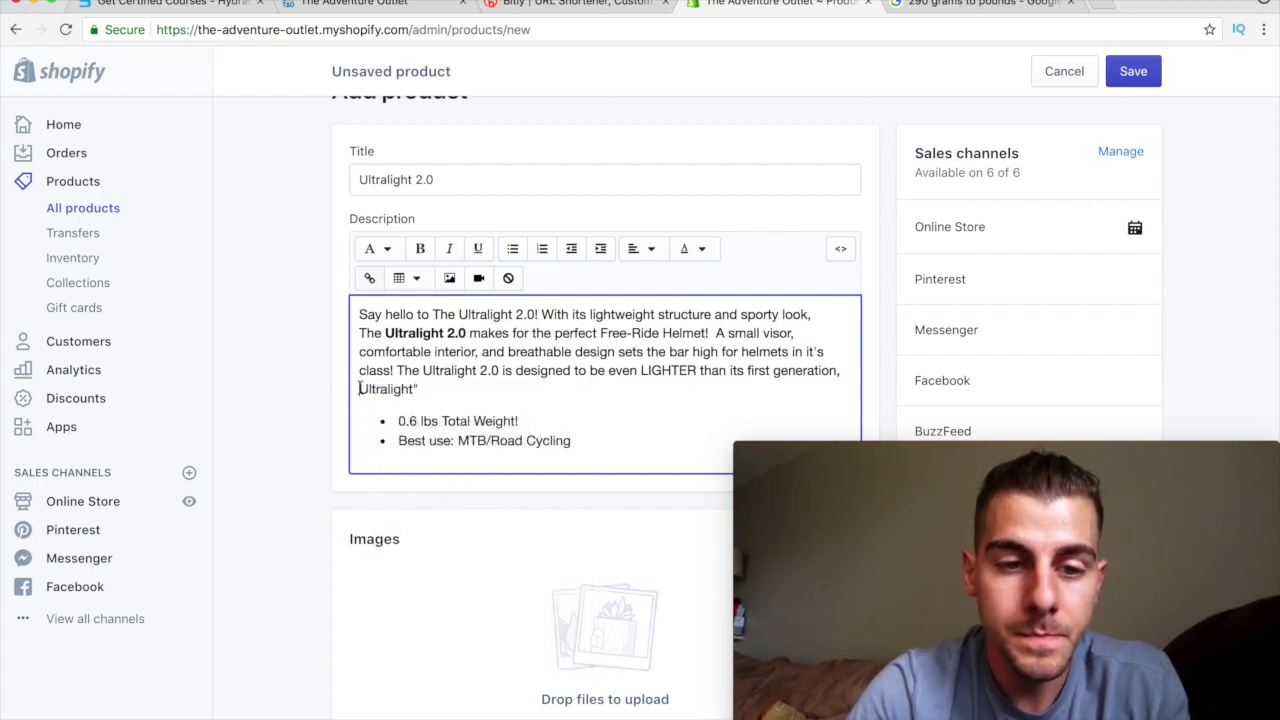
pyautogui.click(359, 389)
pyautogui.write('"')
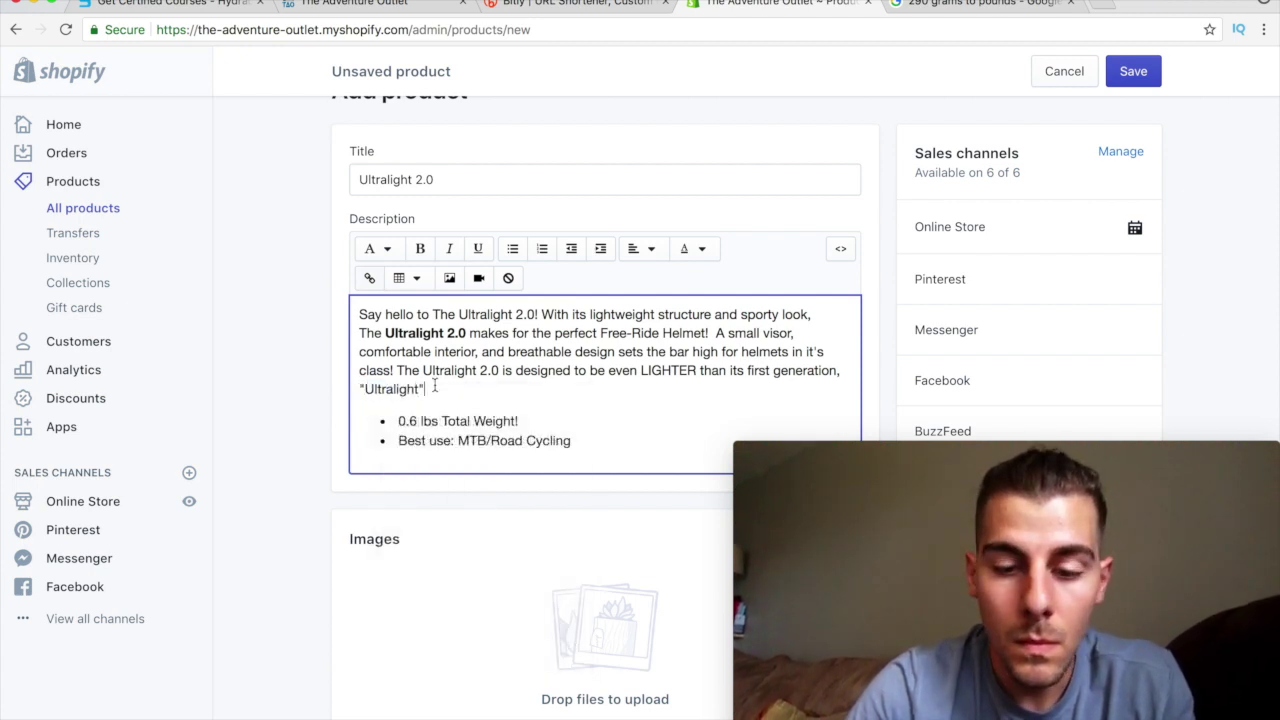
# Change the first bullet's weight from 0.6 to 0.5 lbs
pyautogui.click(417, 421)
pyautogui.press('BackSpace')
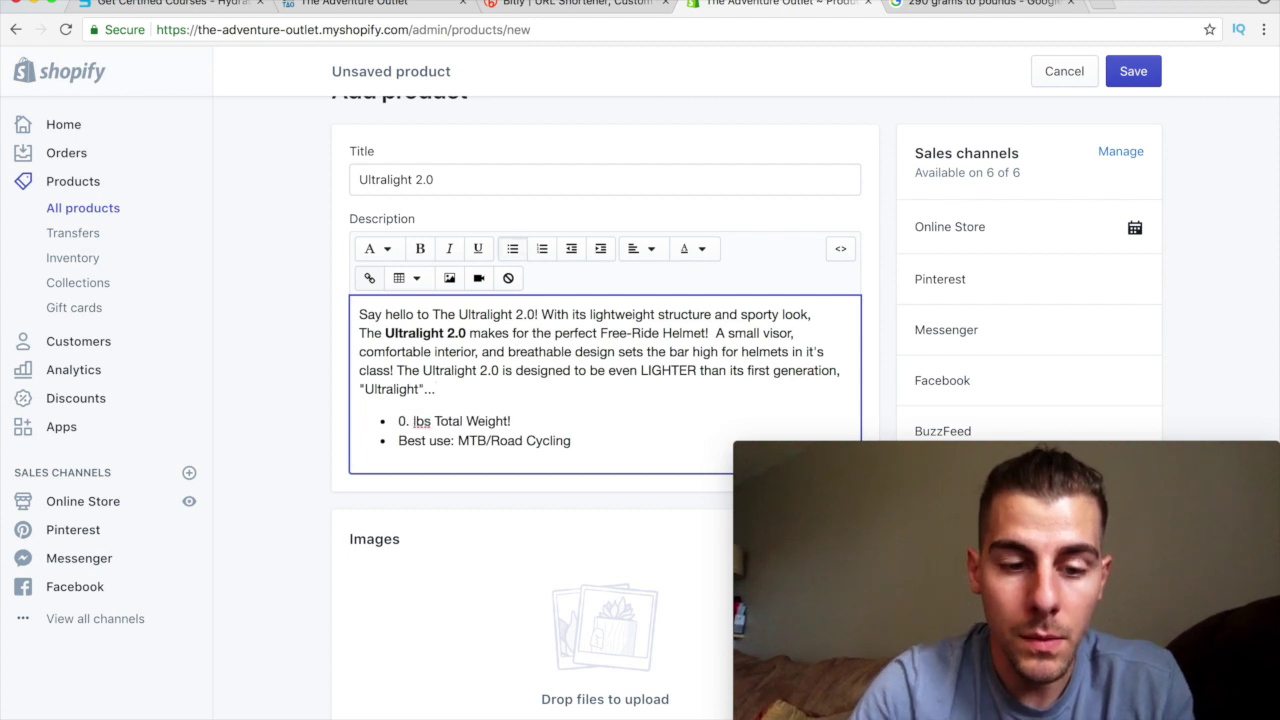
pyautogui.write('5')
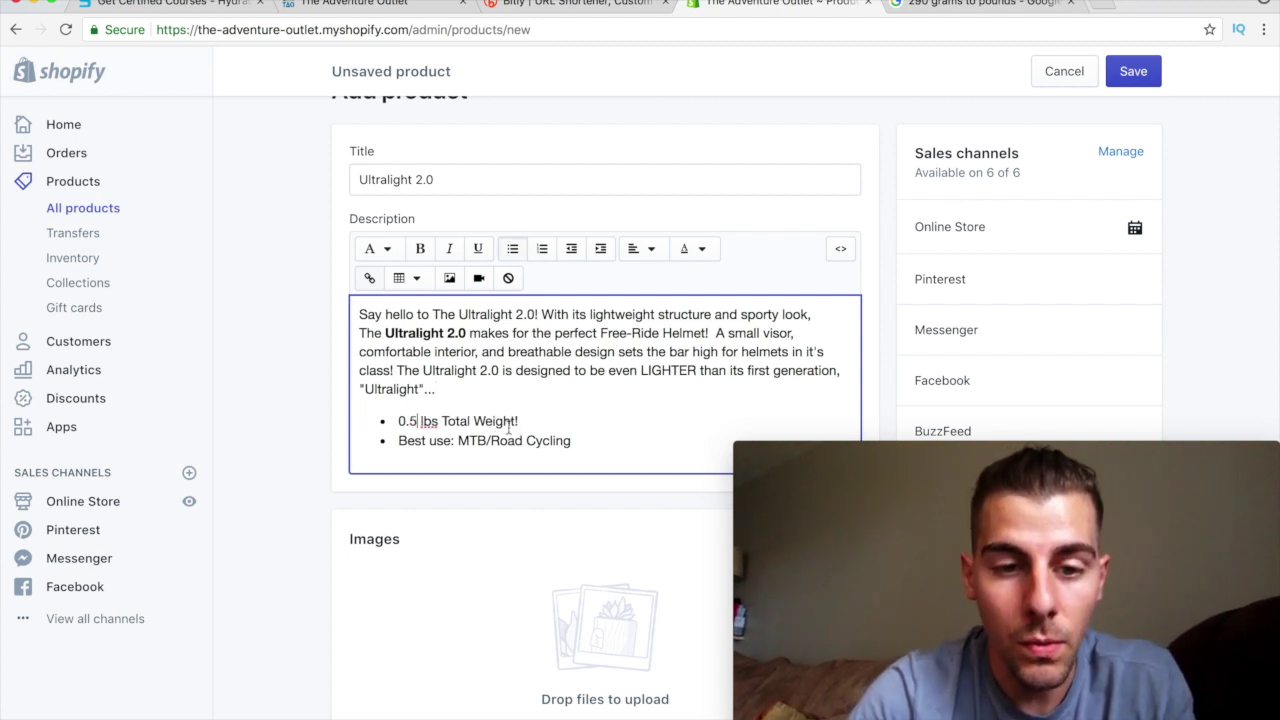
pyautogui.click(272, 410)
# Find the helmet's listed weight, Approx.280g, in the AliExpress item specifics
pyautogui.moveTo(357, 714)
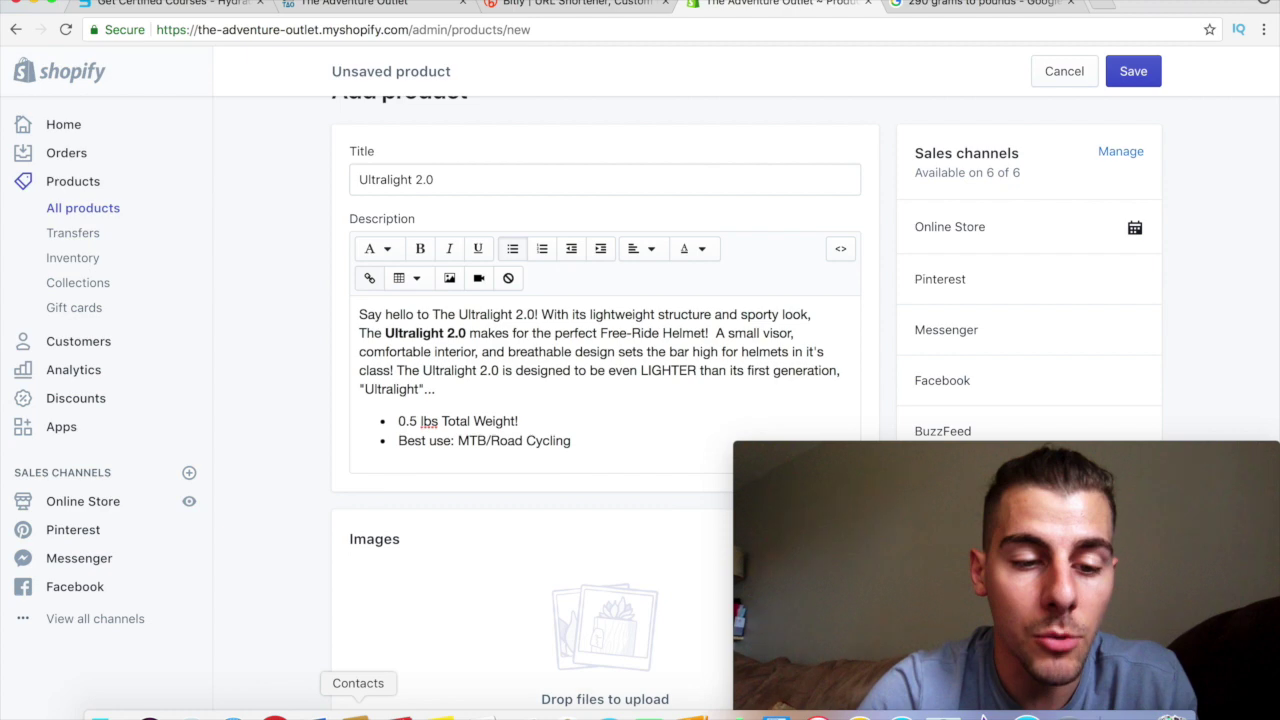
pyautogui.click(232, 715)
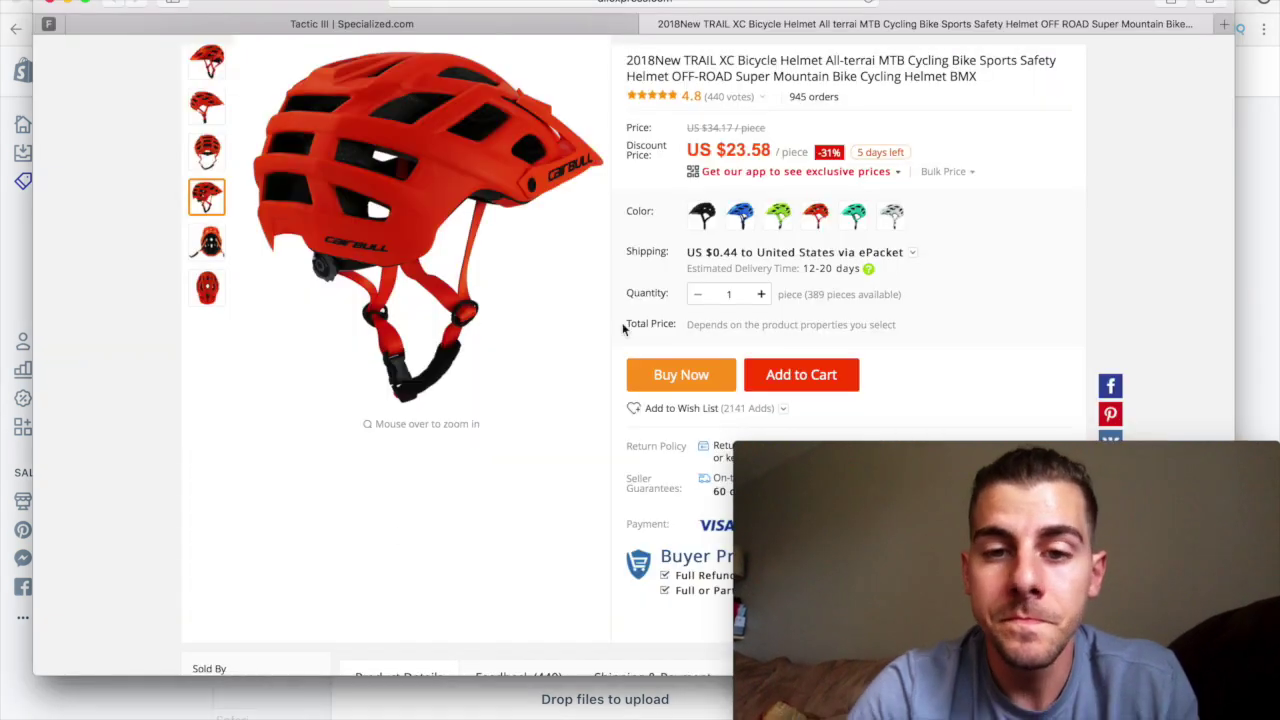
pyautogui.scroll(-10, 813, 265)
pyautogui.scroll(-4, 813, 265)
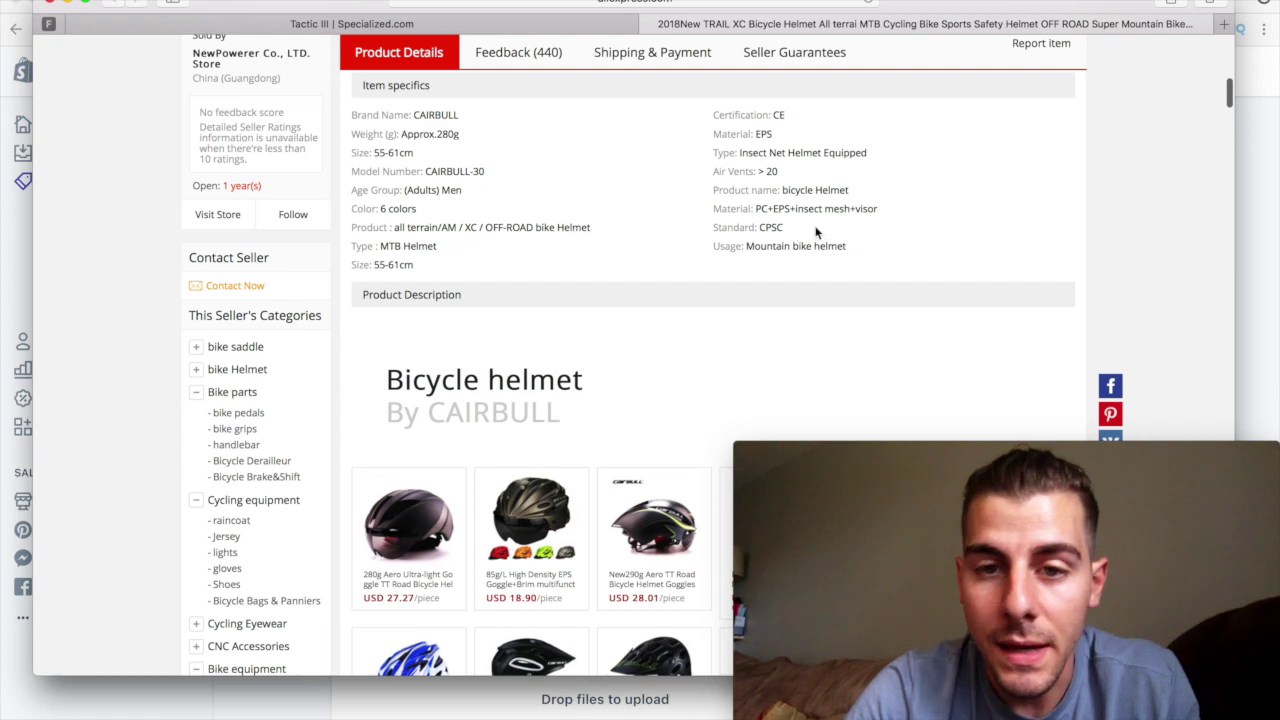
pyautogui.scroll(1, 715, 198)
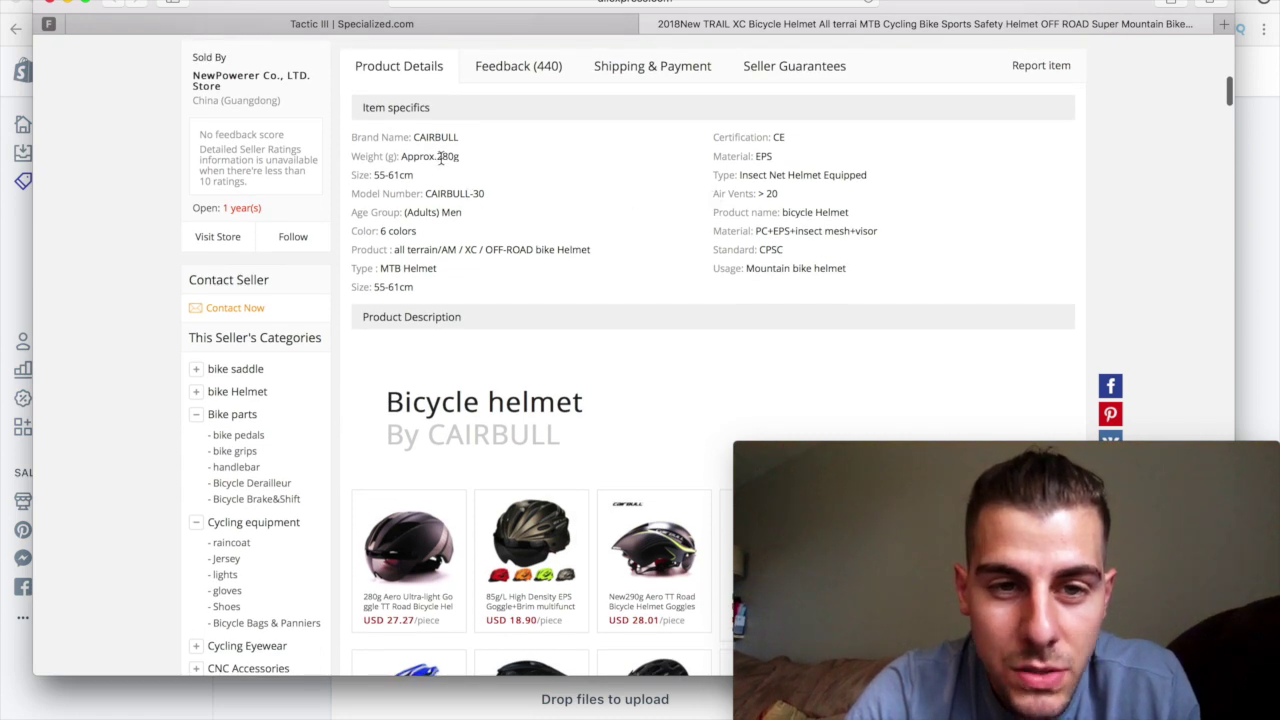
pyautogui.doubleClick(440, 158)
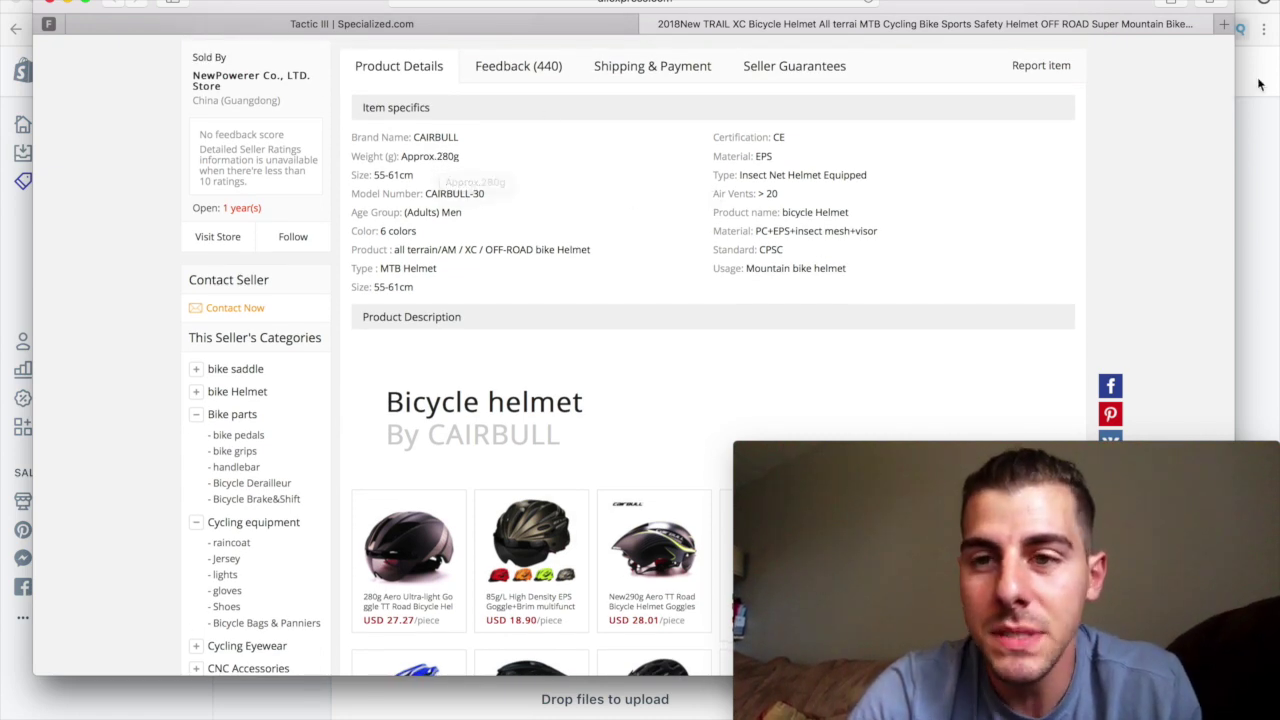
pyautogui.click(1260, 140)
pyautogui.click(955, 4)
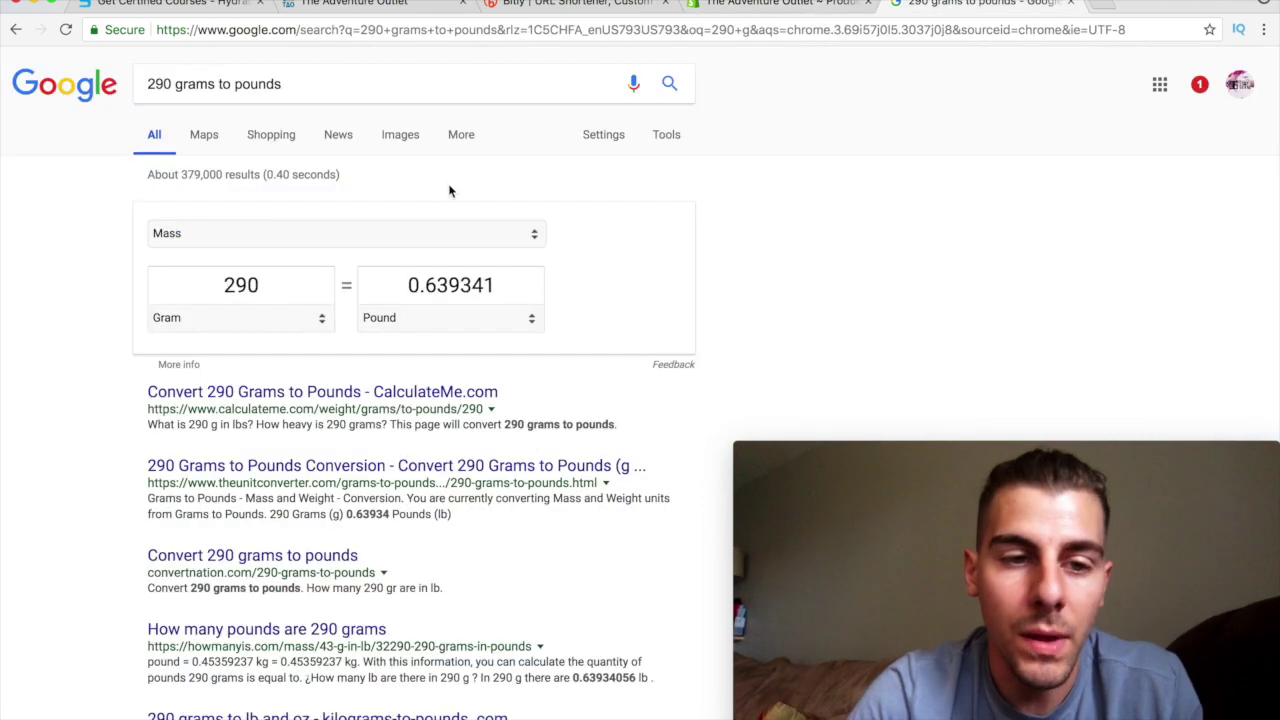
# Enter 280 grams in Google's converter, giving 0.617294 pounds
pyautogui.doubleClick(252, 286)
pyautogui.press('BackSpace')
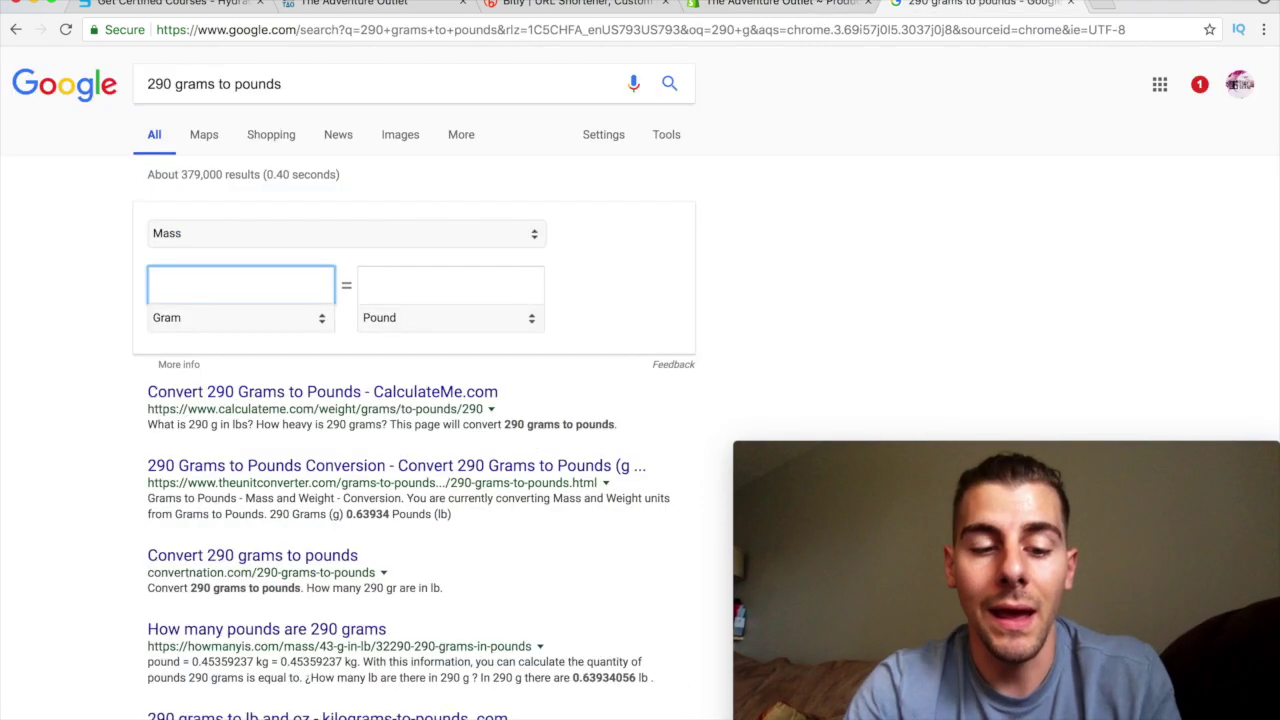
pyautogui.write('280')
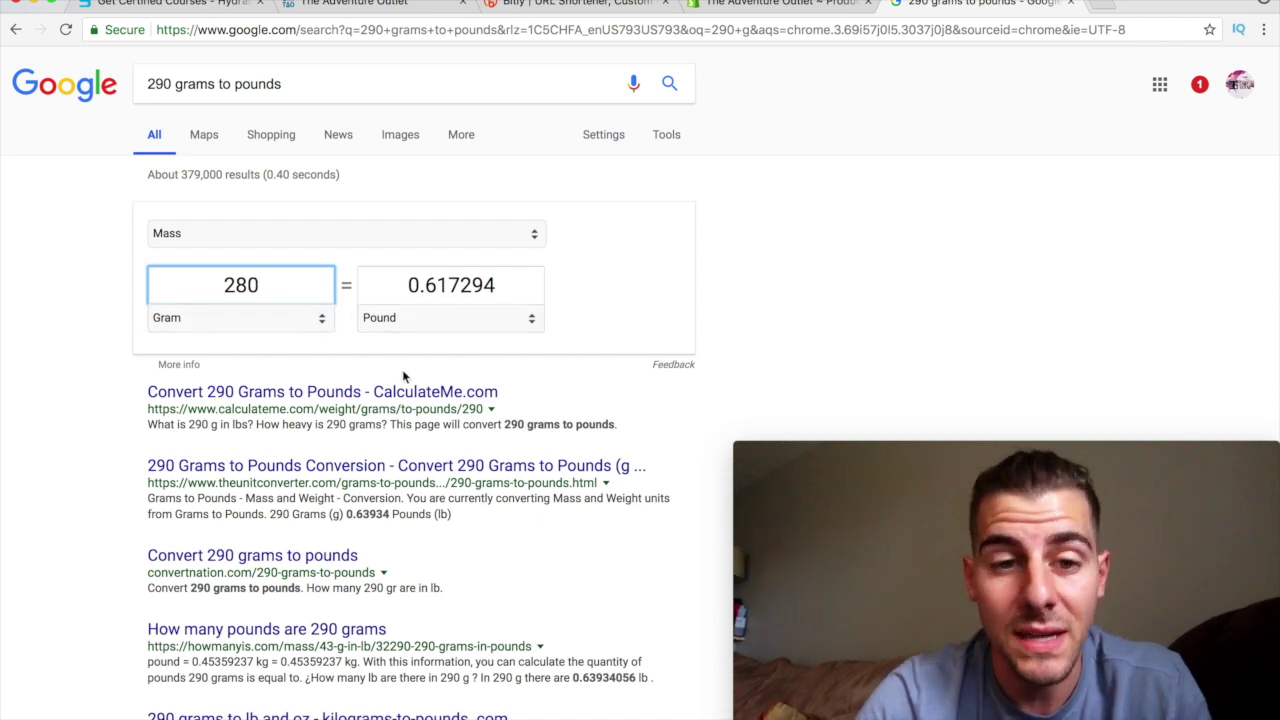
pyautogui.press('BackSpace')
pyautogui.press('BackSpace')
pyautogui.write('90')
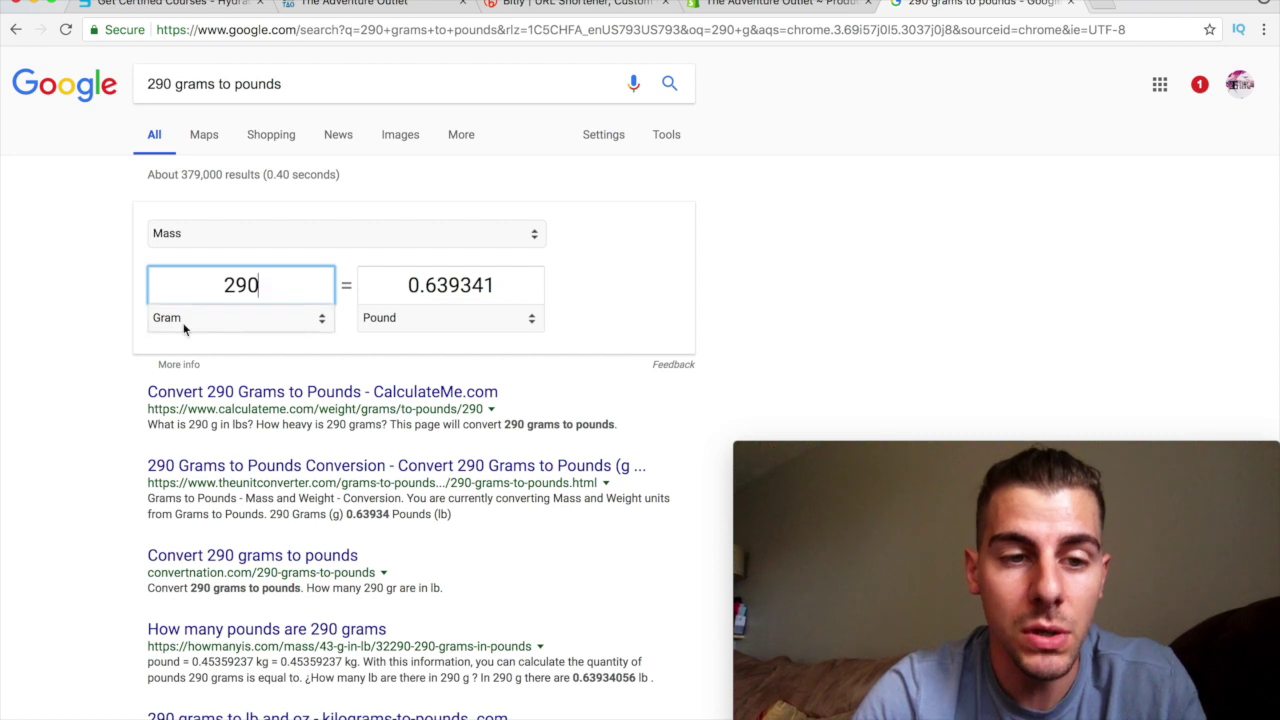
pyautogui.press('BackSpace')
pyautogui.press('BackSpace')
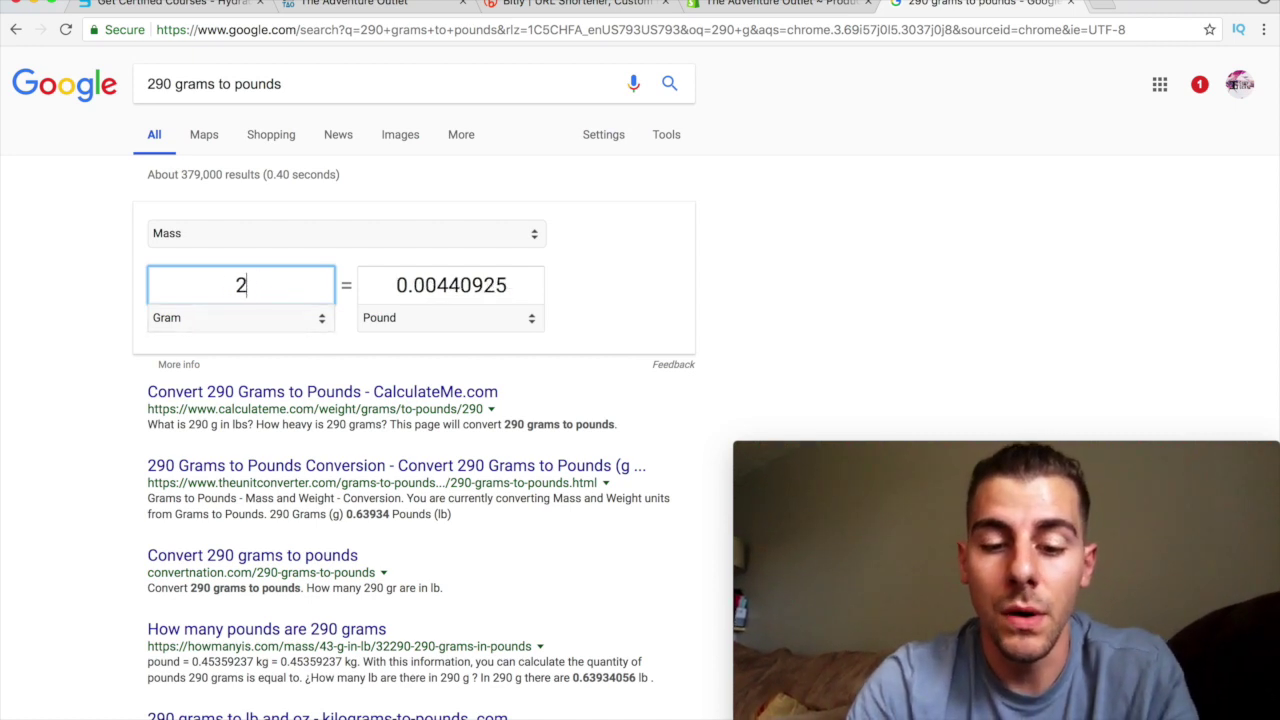
pyautogui.write('80')
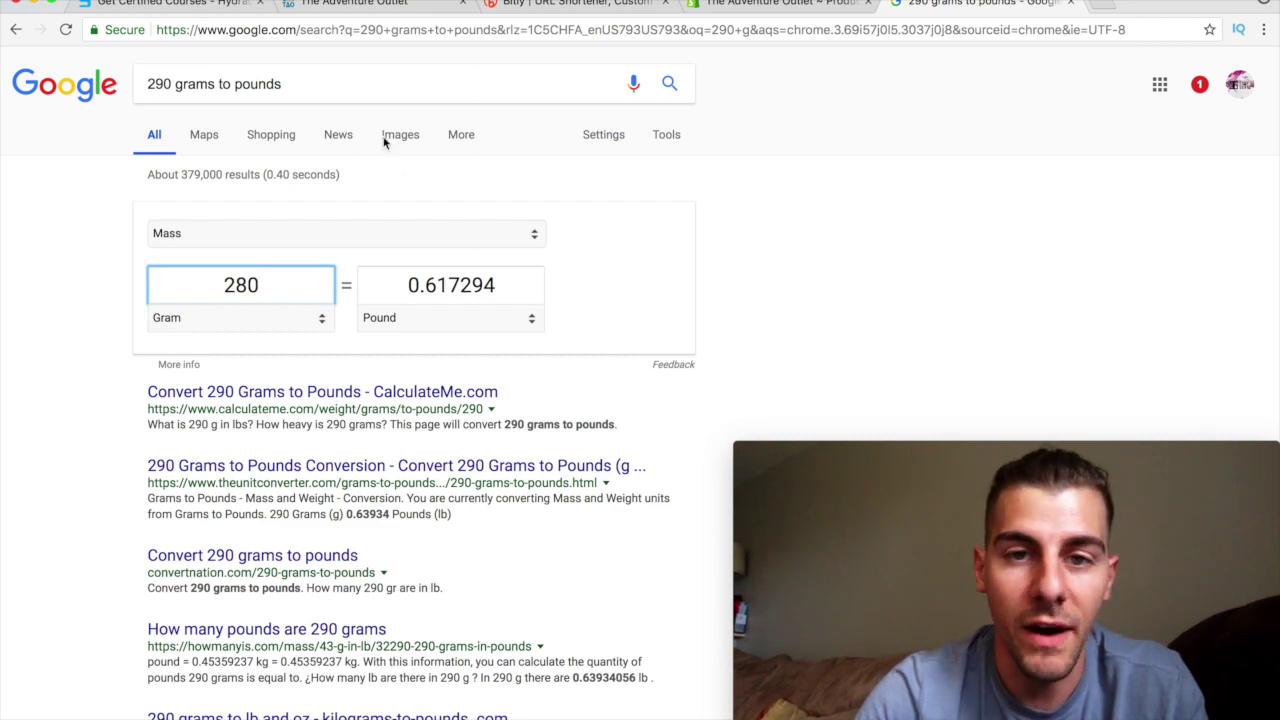
pyautogui.click(775, 3)
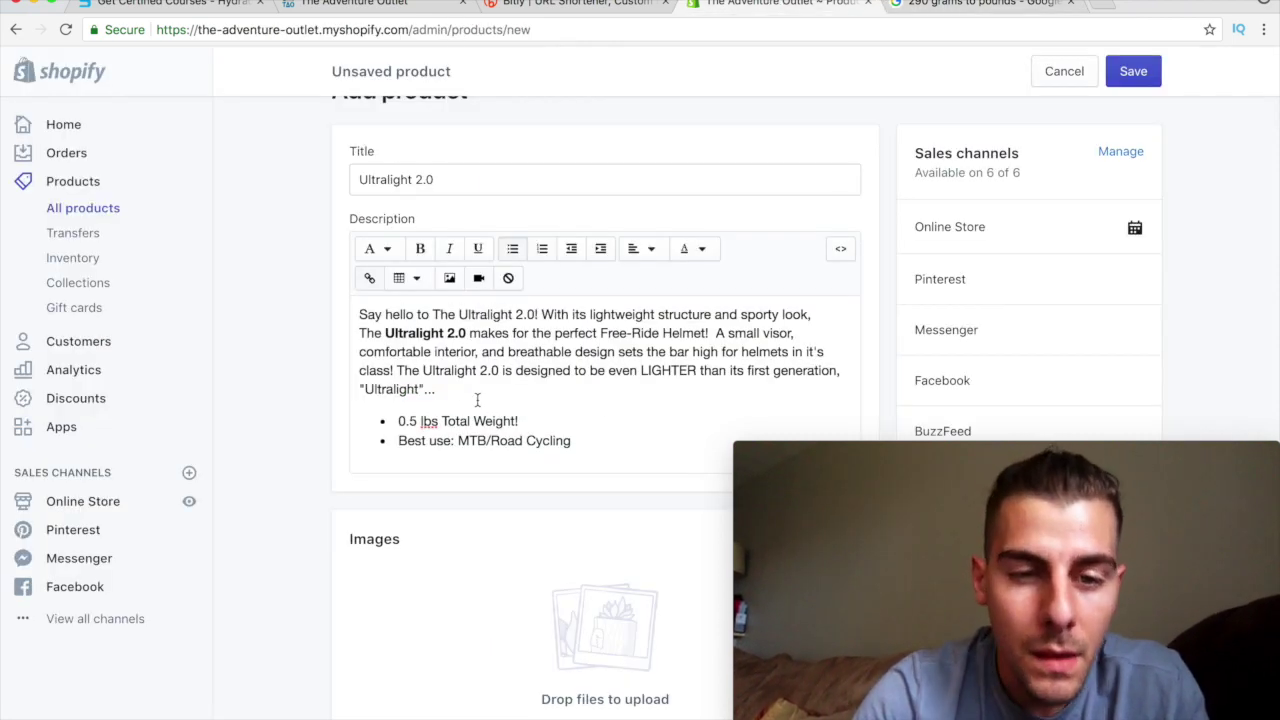
# Edit the weight bullet from 0.5 to 0.61 lbs Total Weight
pyautogui.click(417, 422)
pyautogui.press('BackSpace')
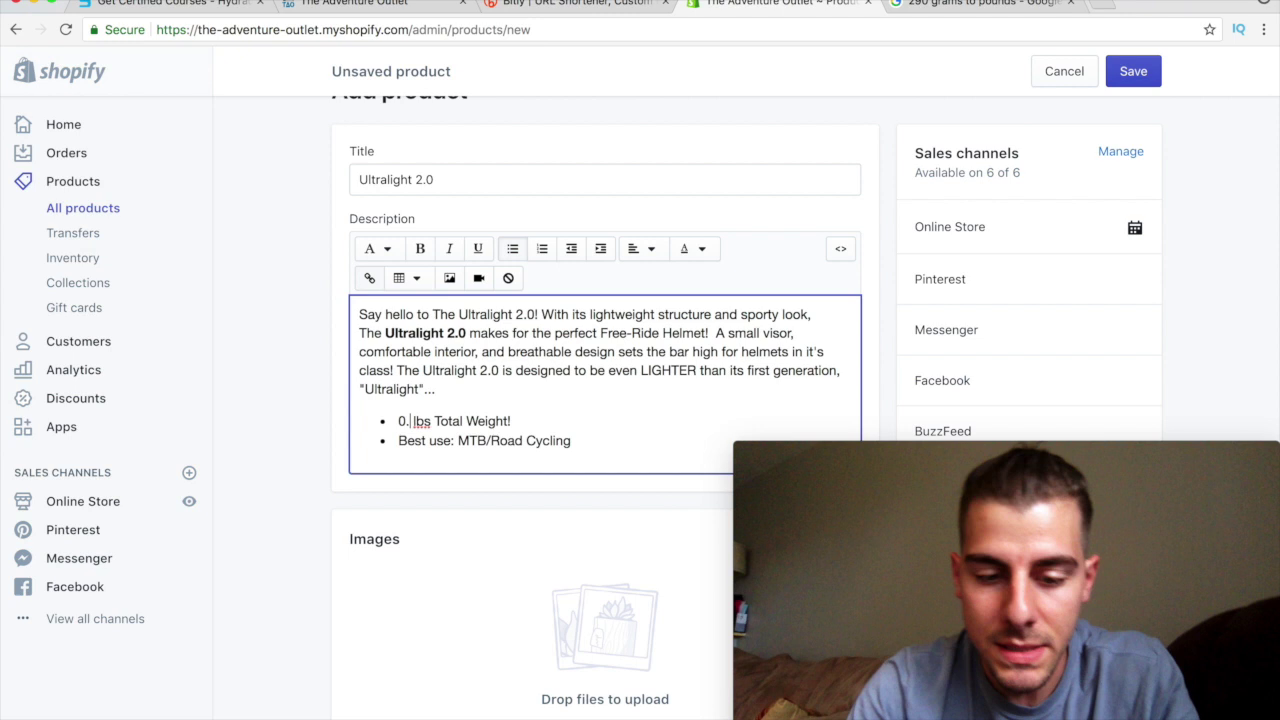
pyautogui.write('61')
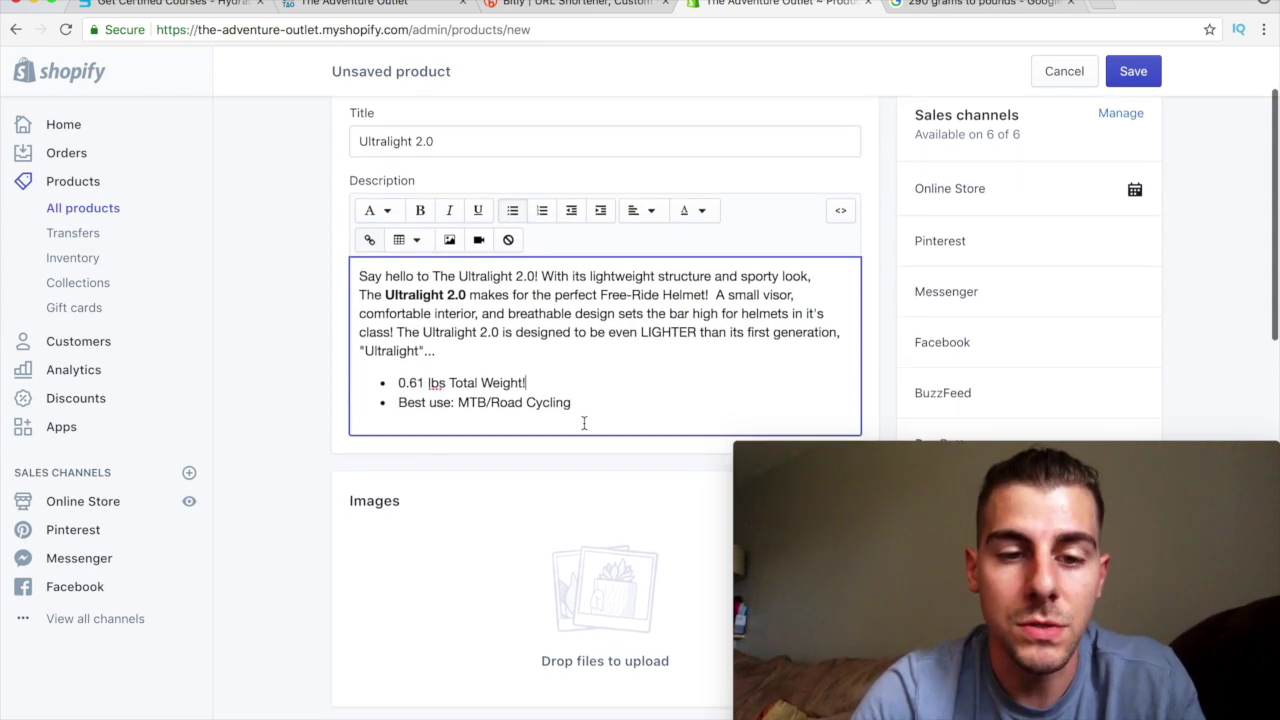
pyautogui.scroll(-3, 586, 420)
pyautogui.scroll(3, 604, 338)
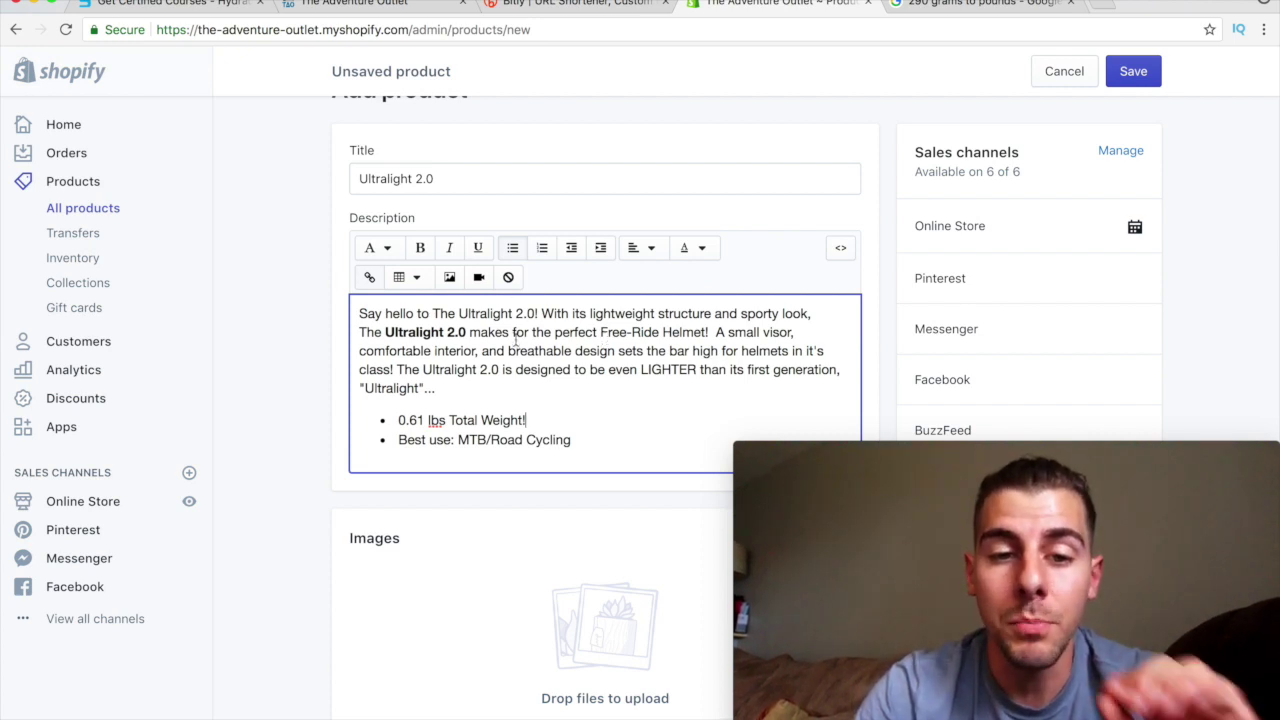
pyautogui.scroll(-3, 500, 379)
pyautogui.scroll(-1, 640, 340)
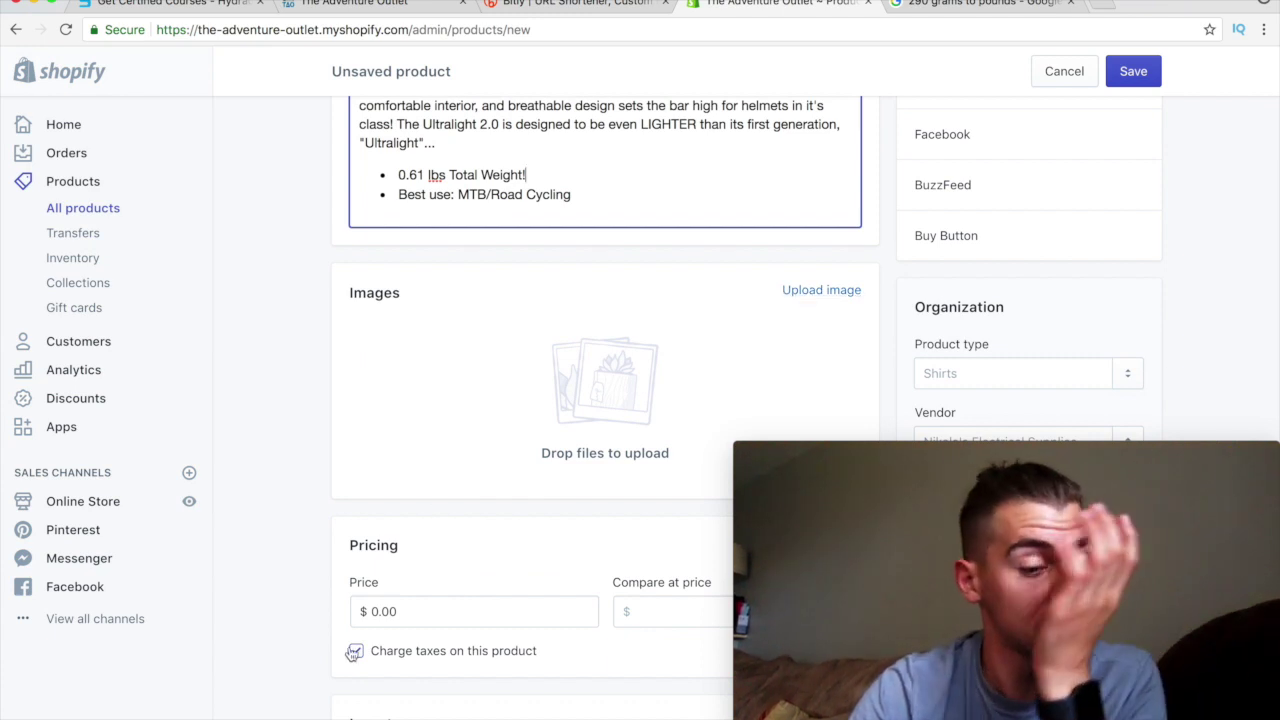
pyautogui.moveTo(316, 716)
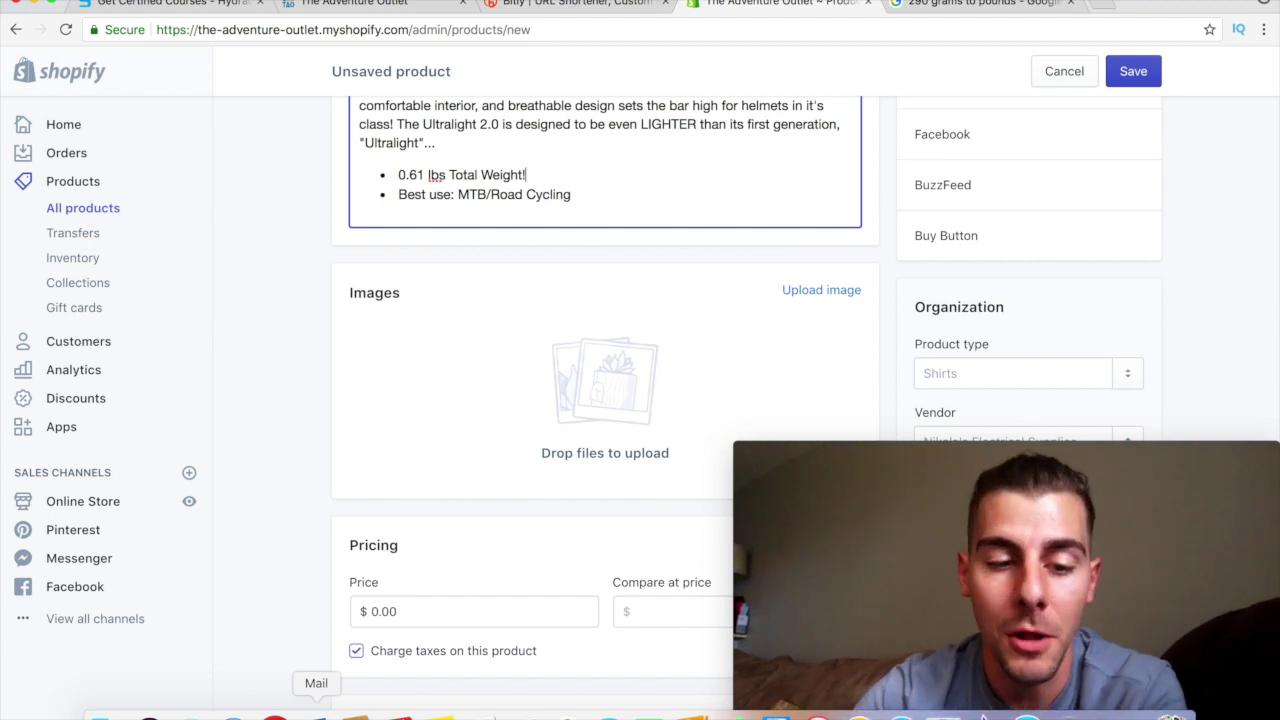
# Bring up the AliExpress helmet listing and view its first two gallery photos
pyautogui.click(229, 712)
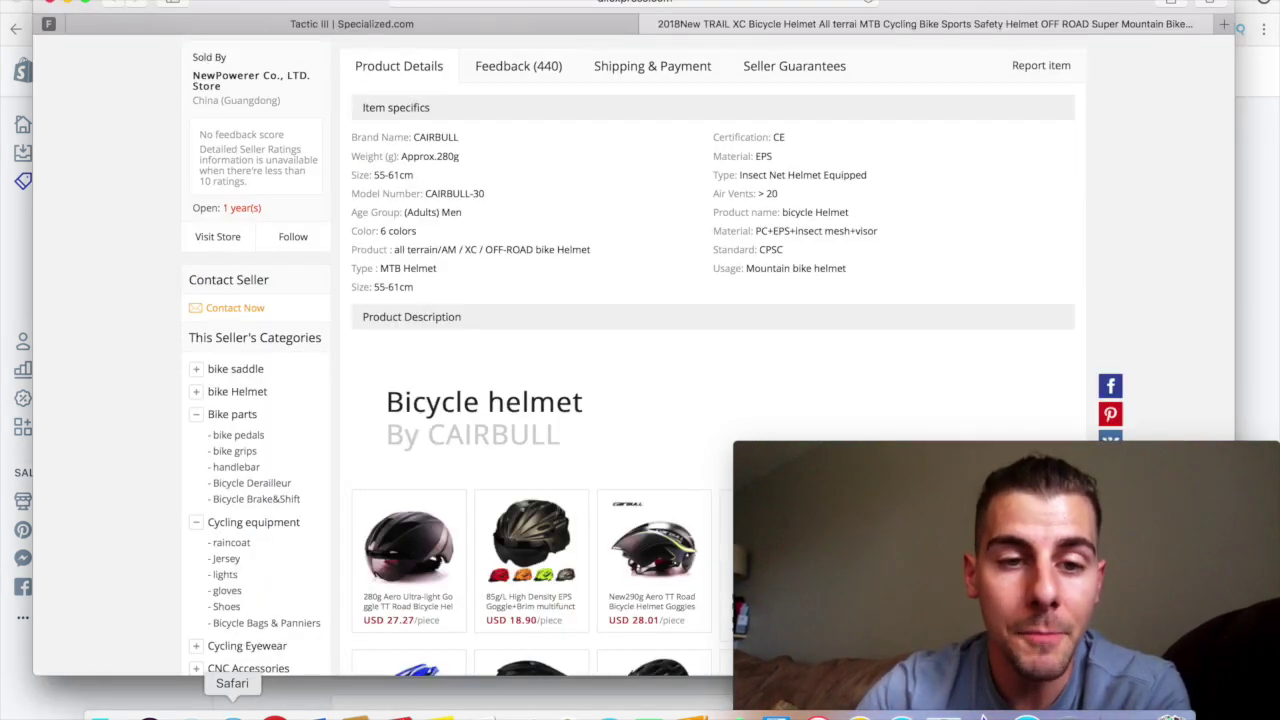
pyautogui.scroll(-5, 597, 470)
pyautogui.scroll(-10, 597, 470)
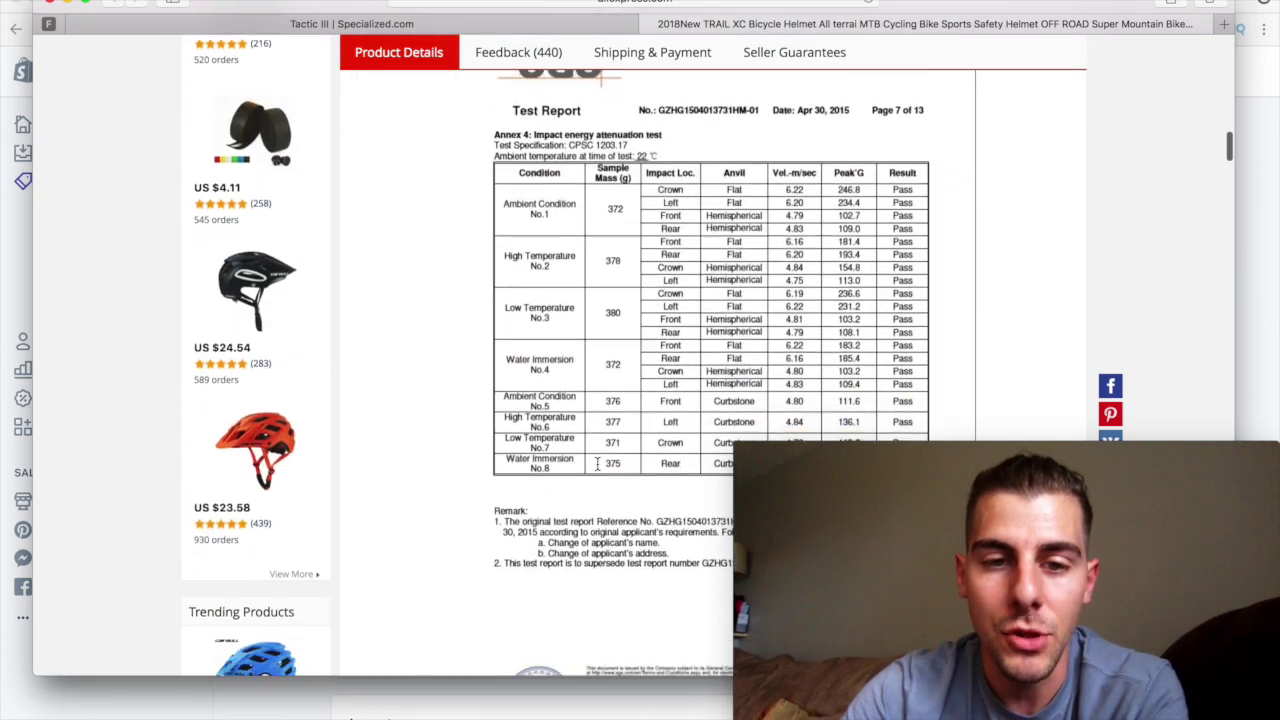
pyautogui.scroll(15, 597, 463)
pyautogui.scroll(10, 597, 463)
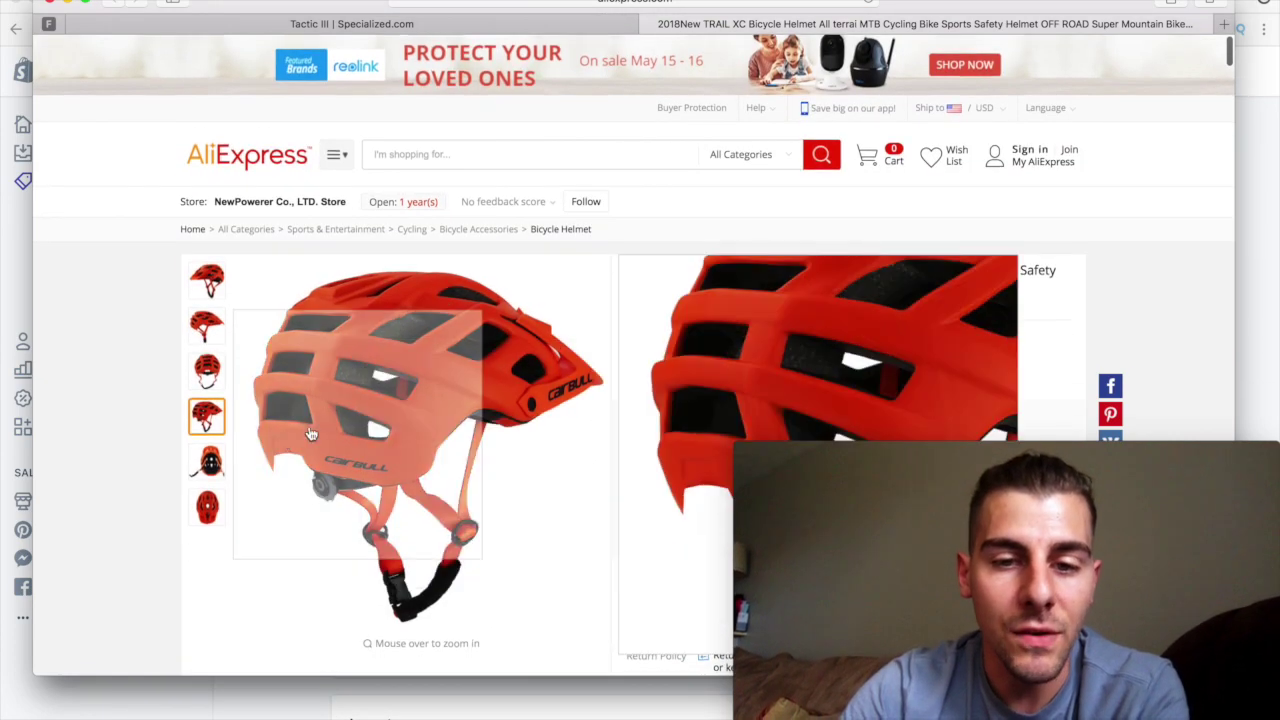
pyautogui.scroll(-3, 537, 420)
pyautogui.click(207, 62)
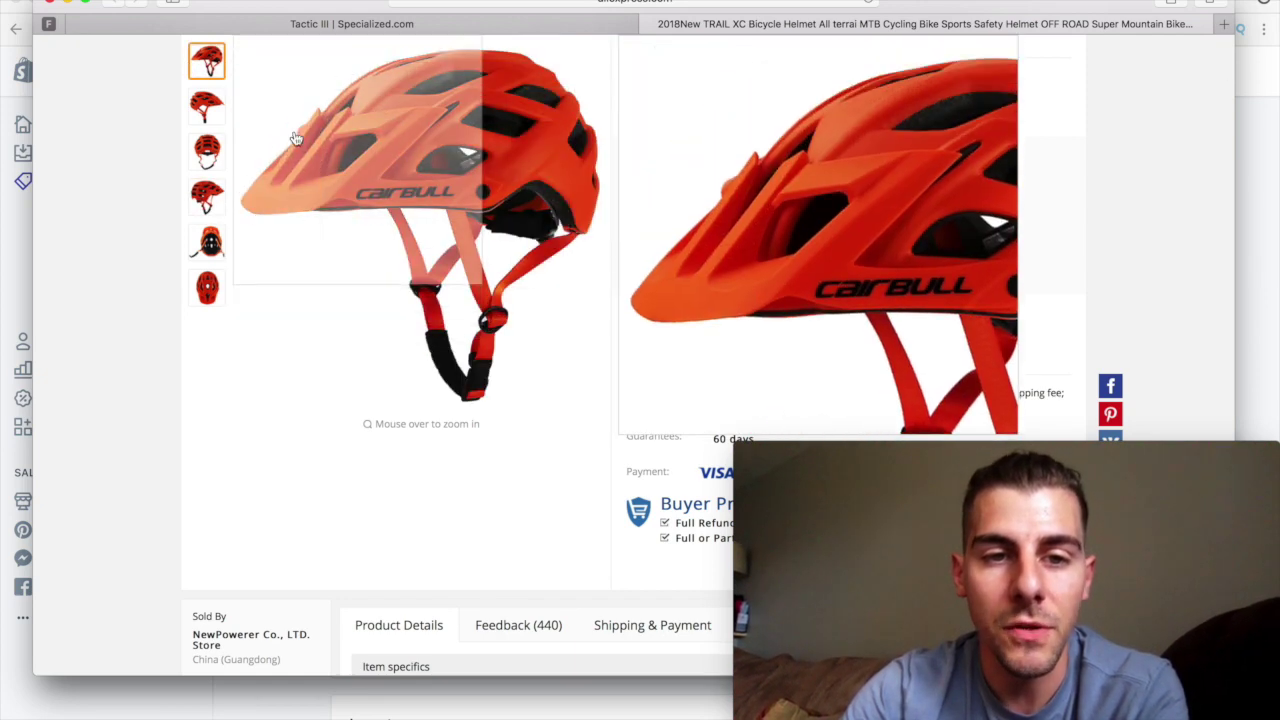
pyautogui.click(198, 117)
# Screenshot the main helmet image in black, blue and teal, then switch to white
pyautogui.moveTo(207, 287)
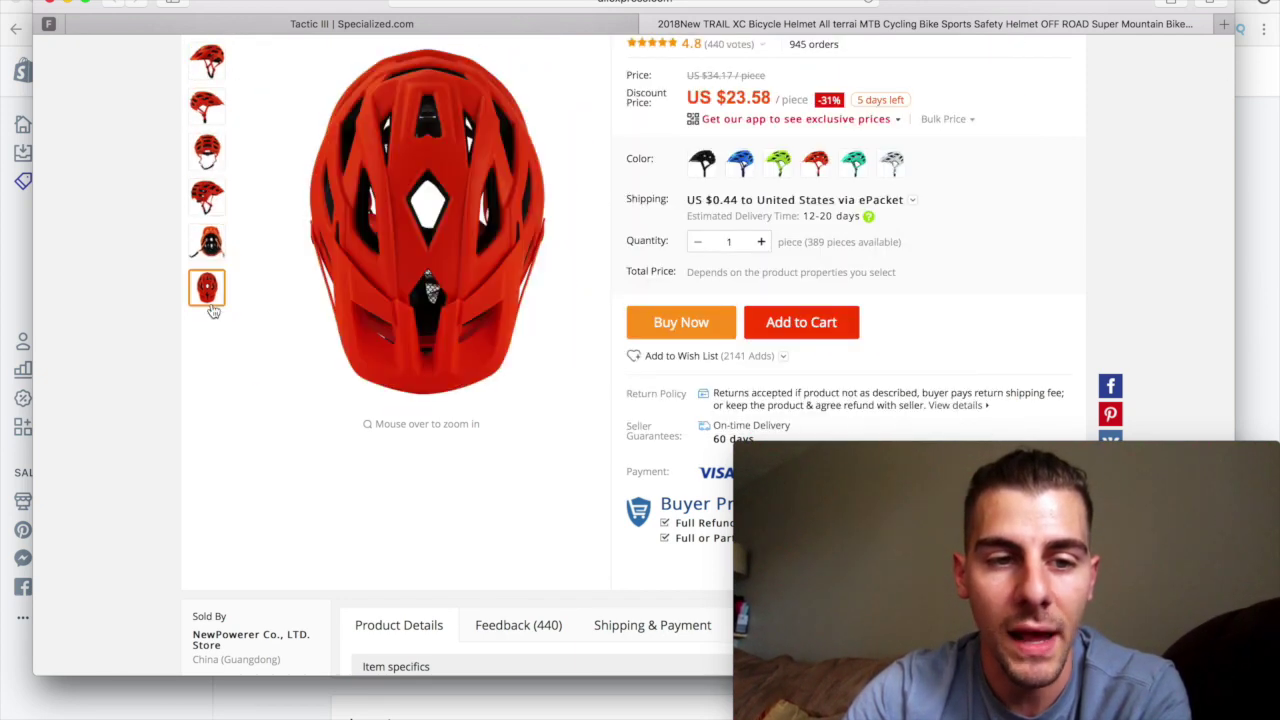
pyautogui.click(697, 166)
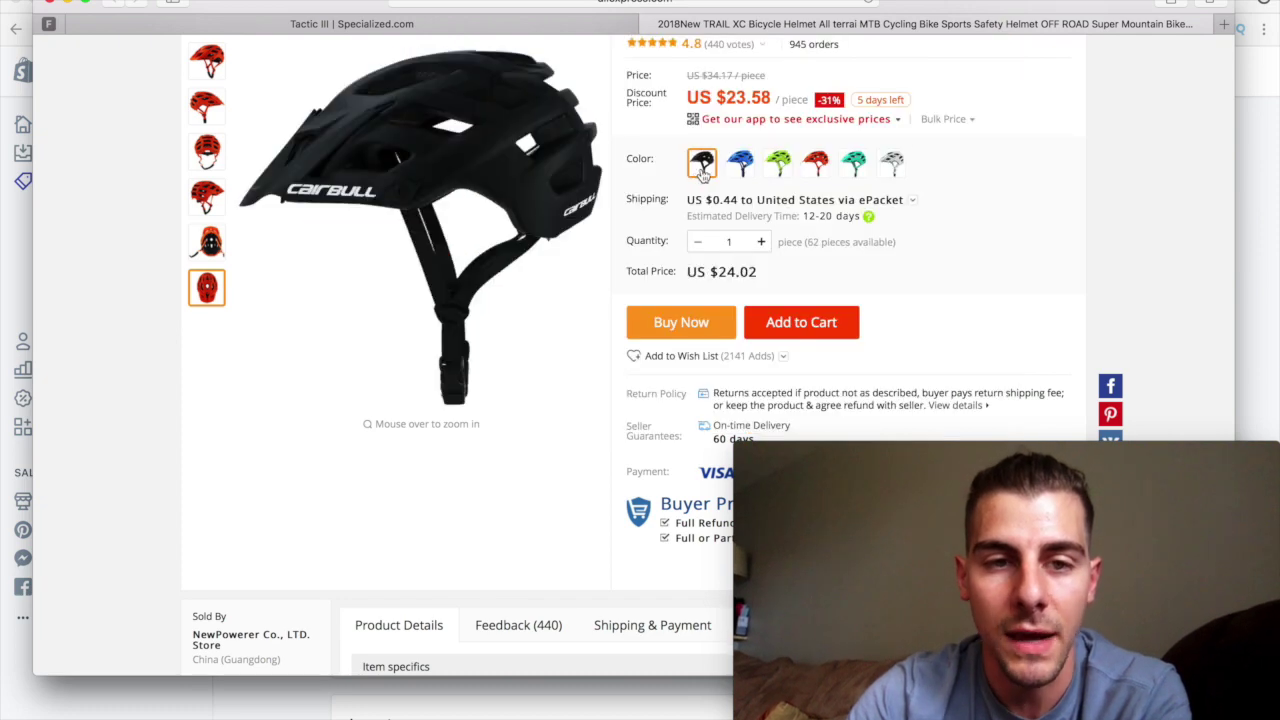
pyautogui.scroll(2, 695, 177)
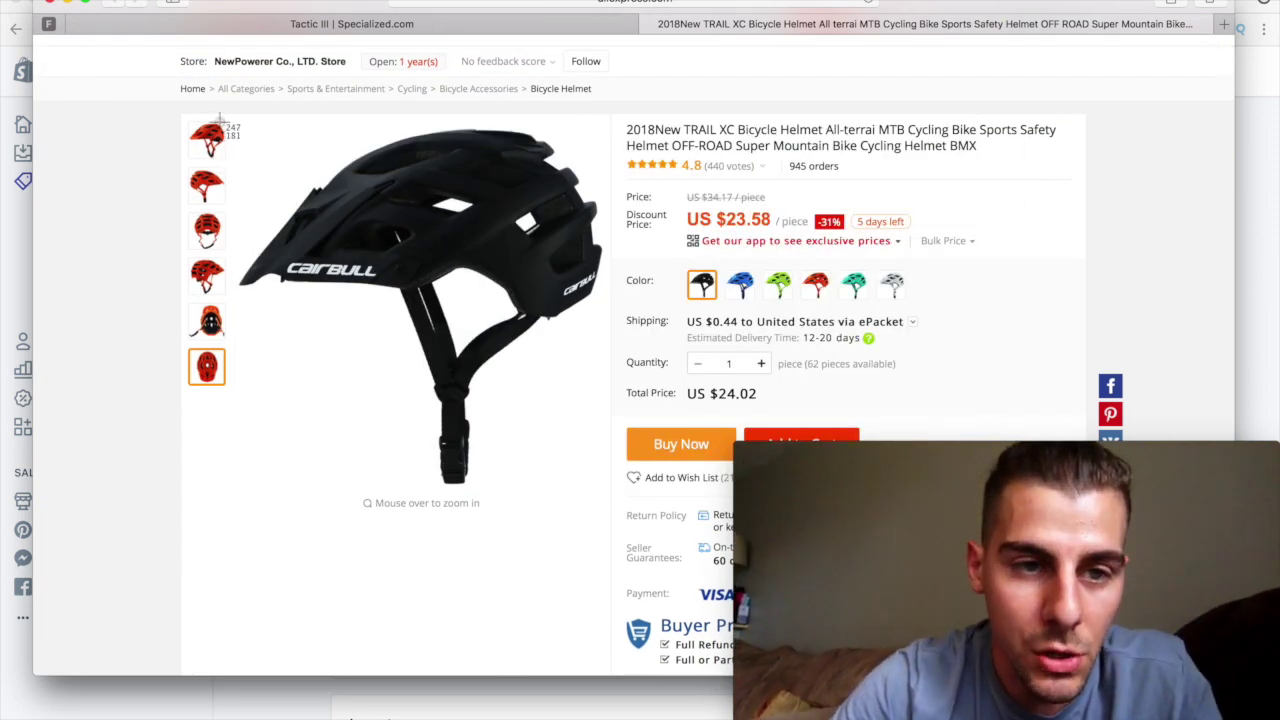
pyautogui.press('super+shift+4')
pyautogui.moveTo(229, 116); pyautogui.dragTo(612, 492)
pyautogui.click(740, 285)
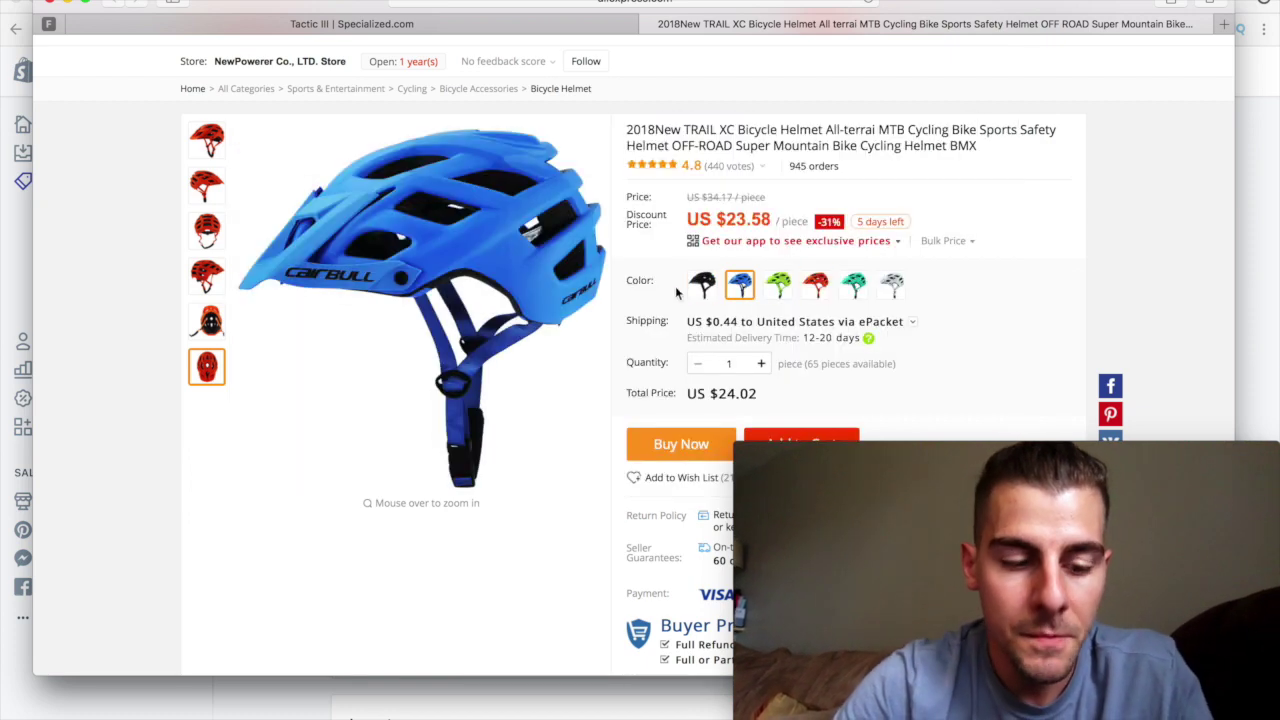
pyautogui.press('super+shift+4')
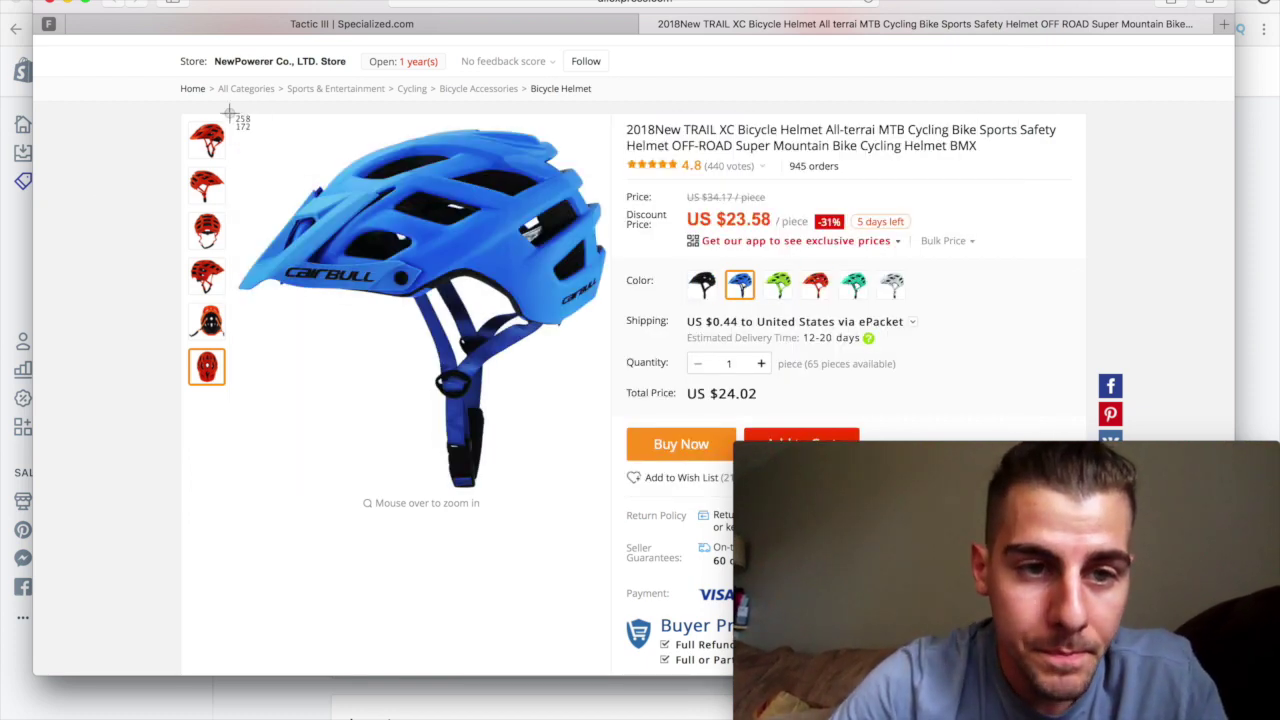
pyautogui.moveTo(229, 116); pyautogui.dragTo(610, 491)
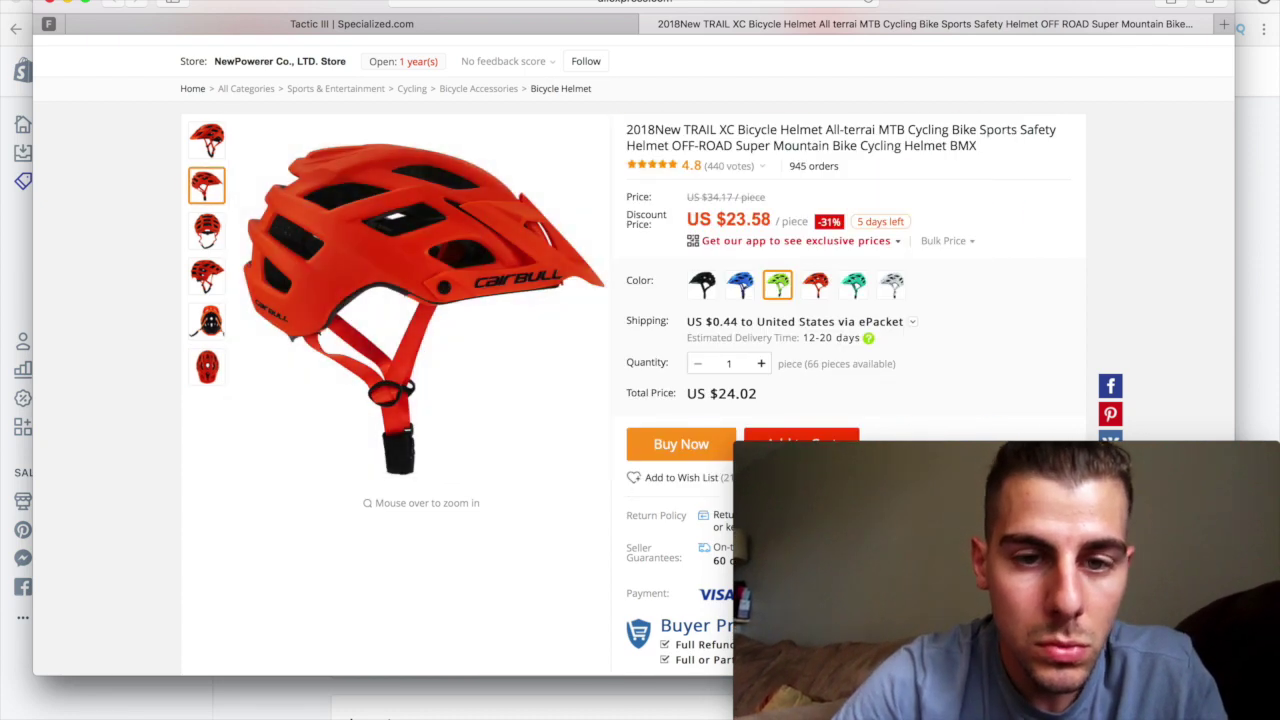
pyautogui.moveTo(229, 116); pyautogui.dragTo(609, 491)
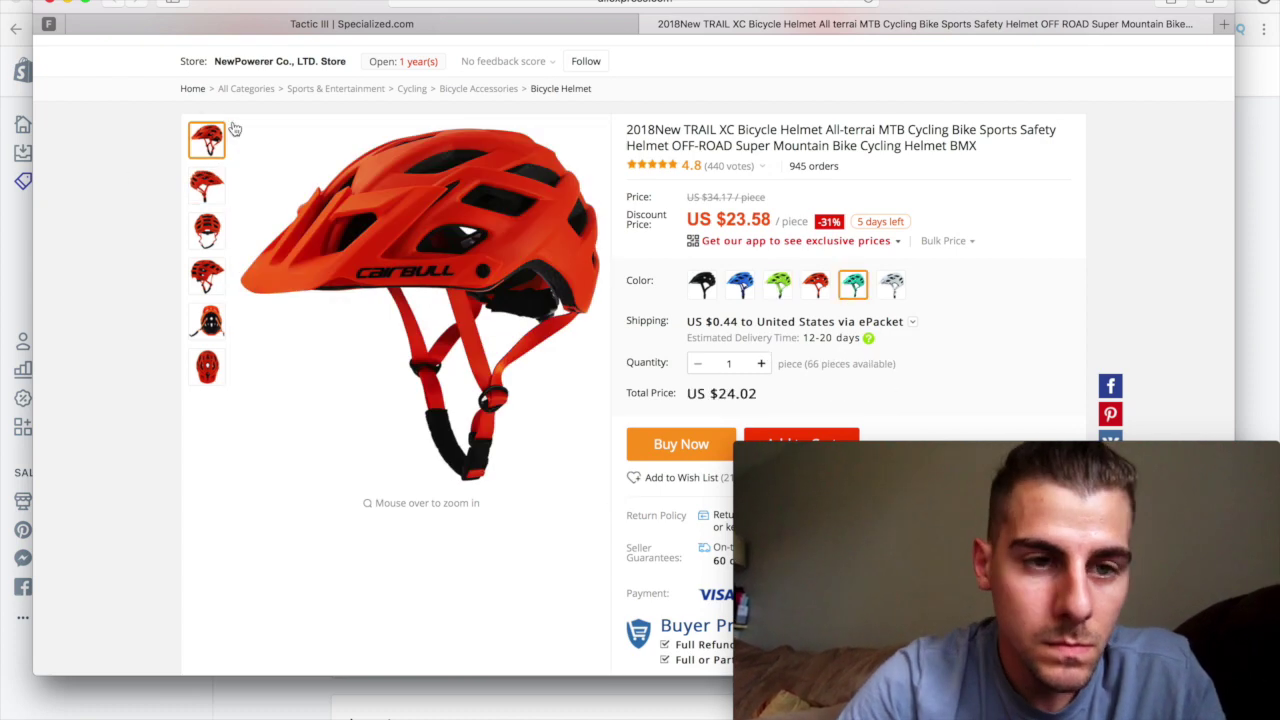
pyautogui.click(853, 284)
pyautogui.moveTo(229, 116); pyautogui.dragTo(610, 505)
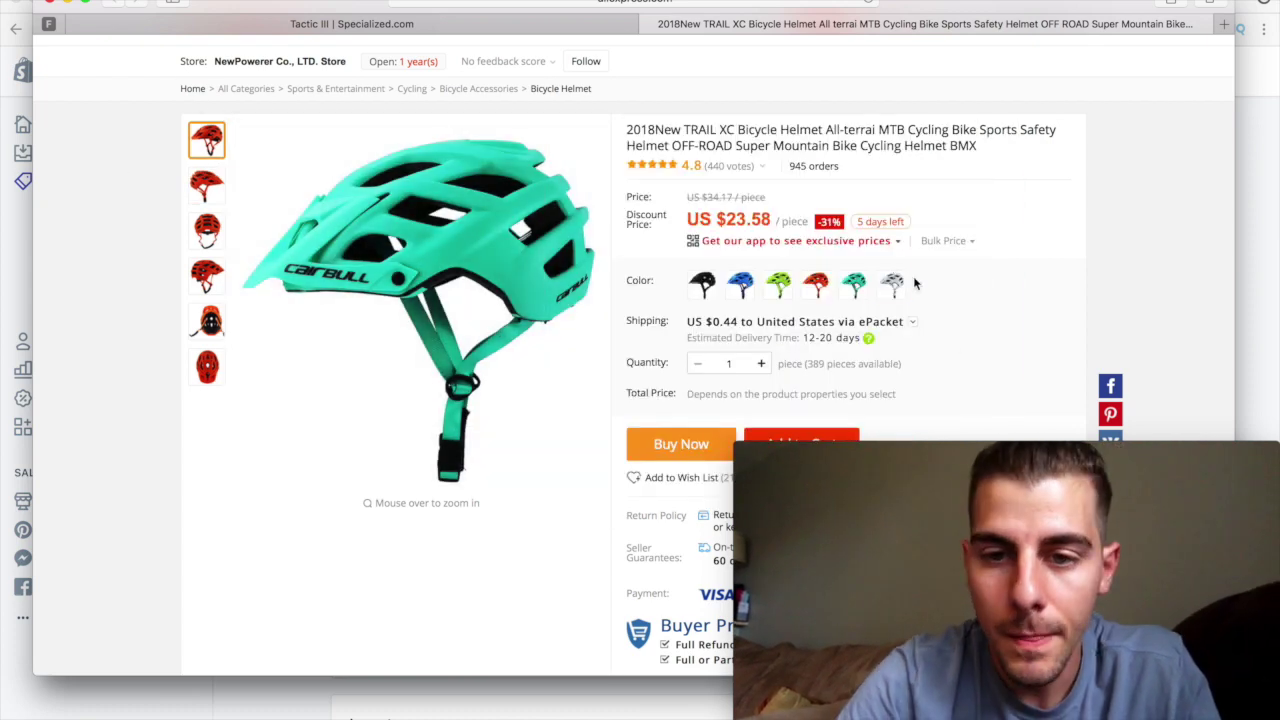
pyautogui.click(893, 284)
pyautogui.press('super+shift+4')
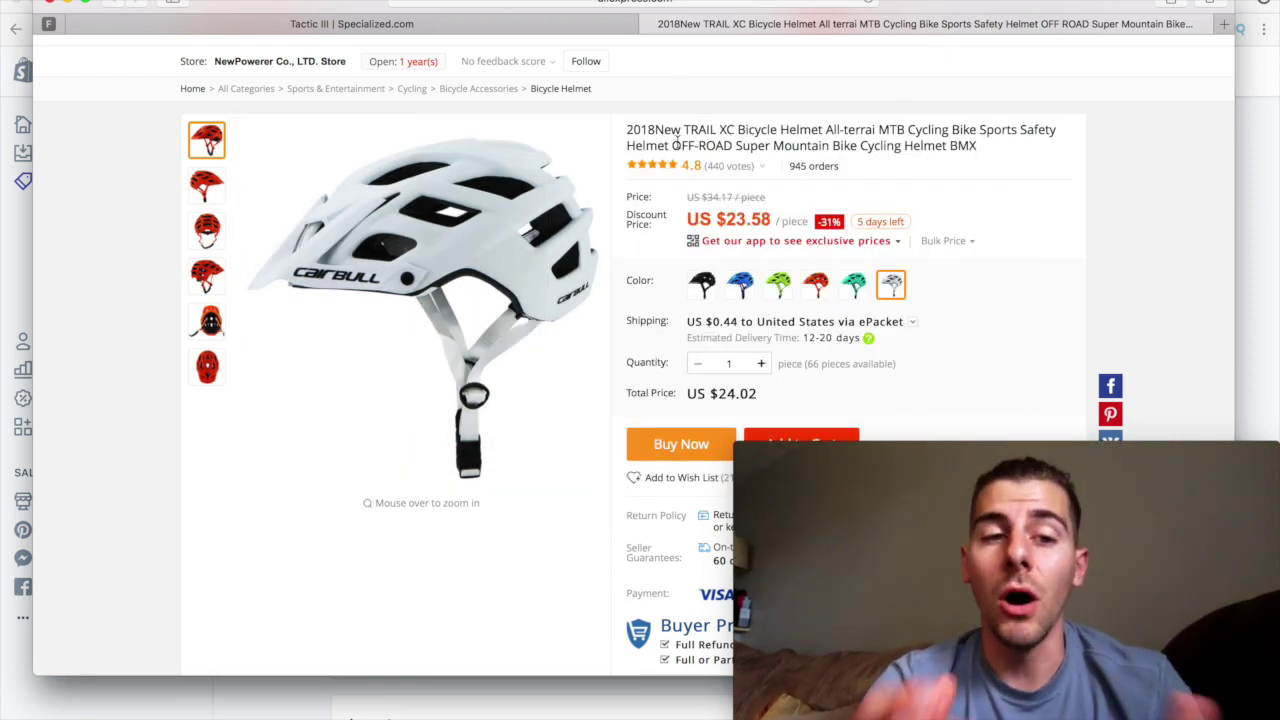
# Screenshot the orange helmet's side and underside gallery views, then return to Shopify
pyautogui.moveTo(205, 229)
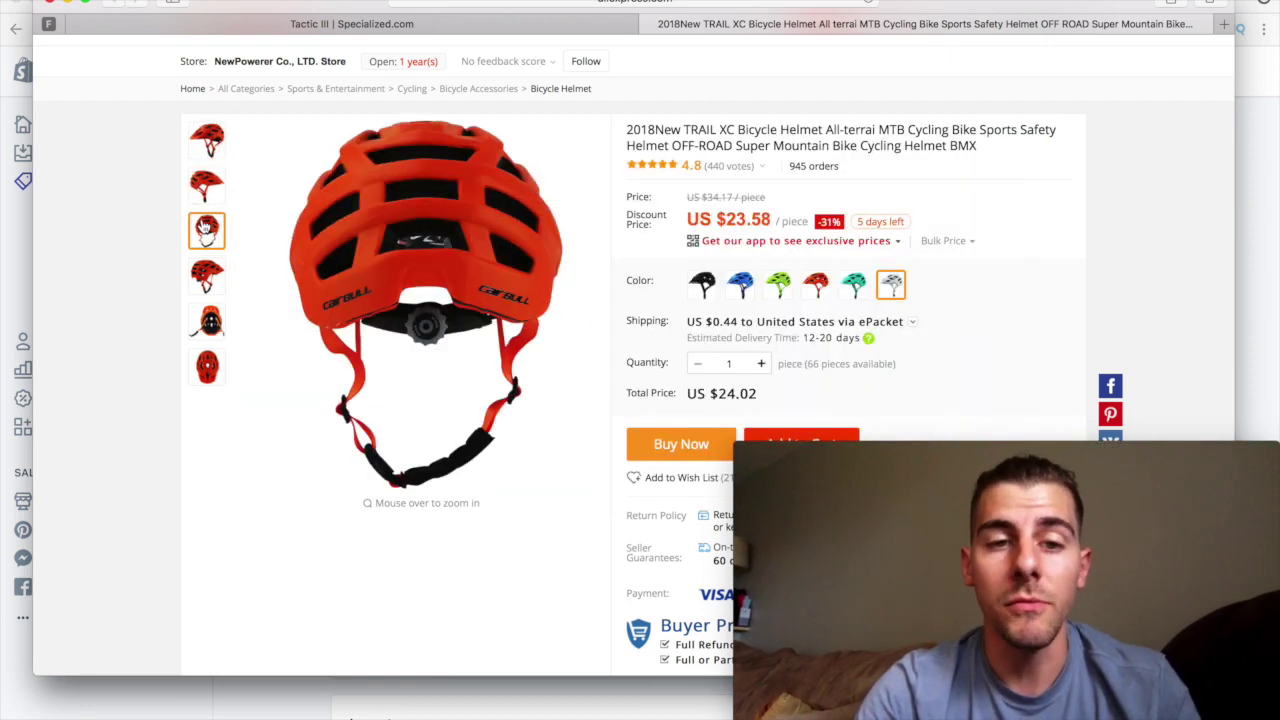
pyautogui.moveTo(212, 192)
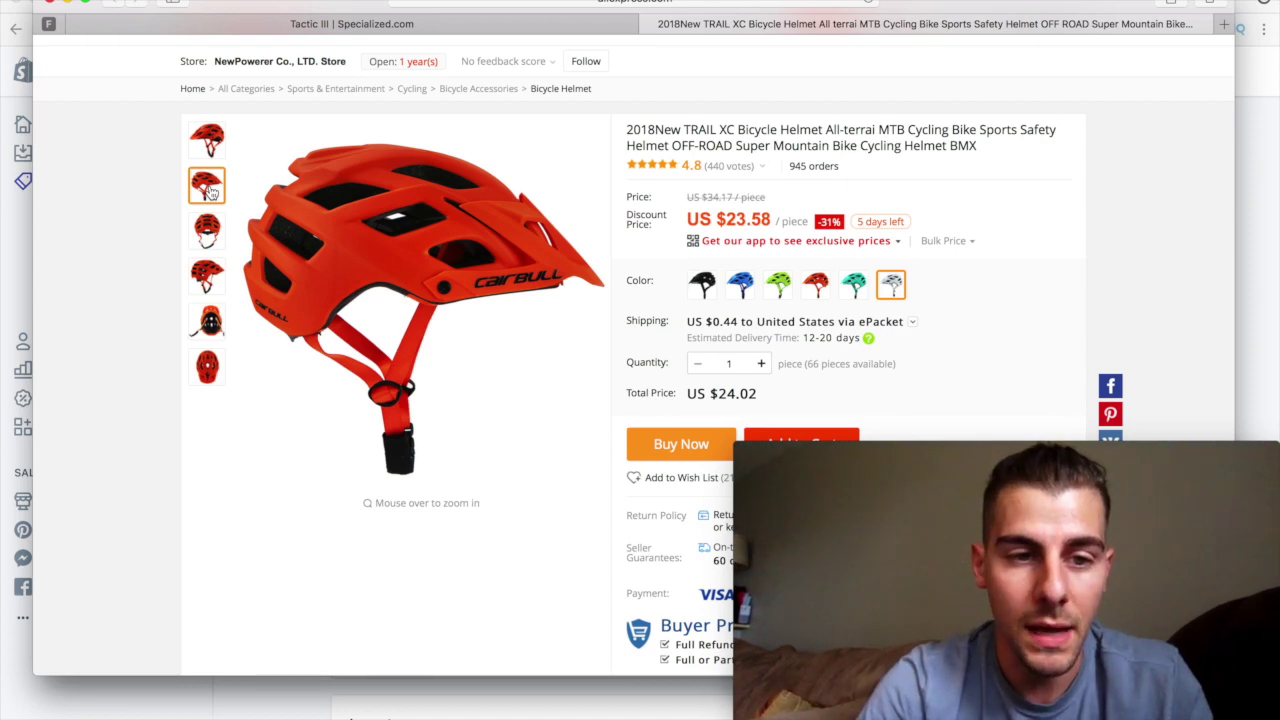
pyautogui.moveTo(210, 286)
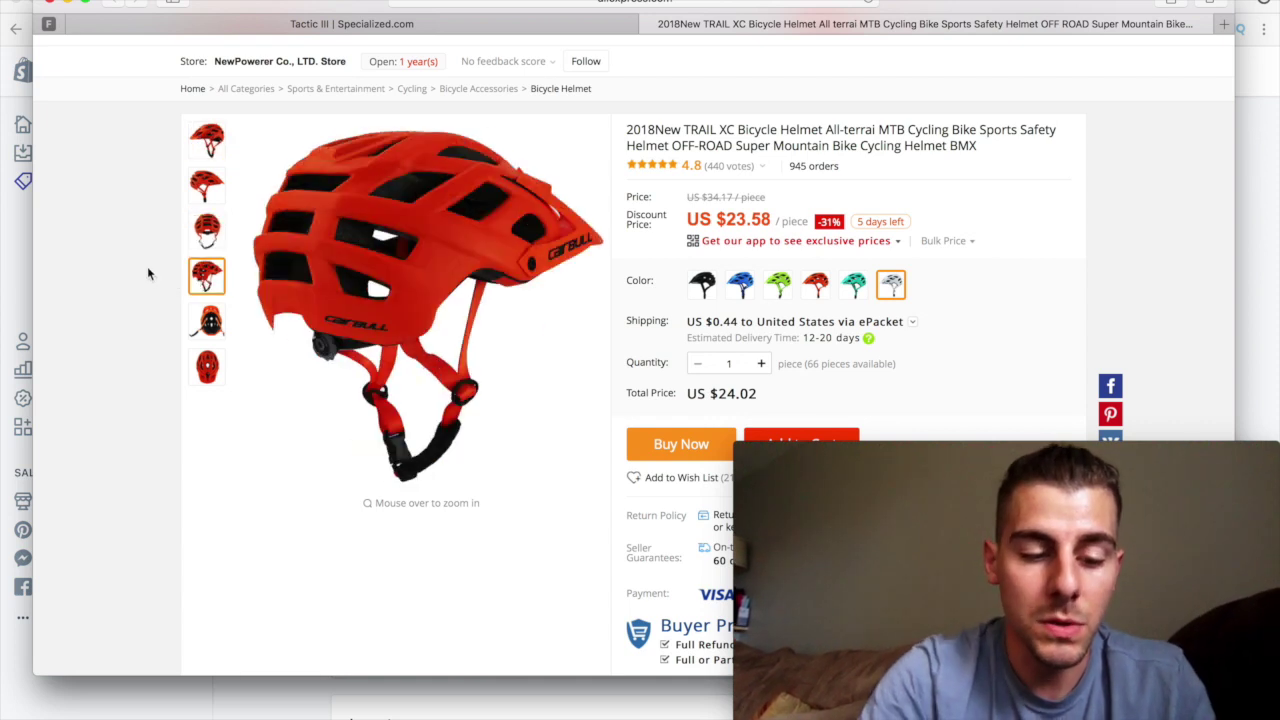
pyautogui.press('super+shift+4')
pyautogui.moveTo(228, 118); pyautogui.dragTo(610, 490)
pyautogui.moveTo(207, 320)
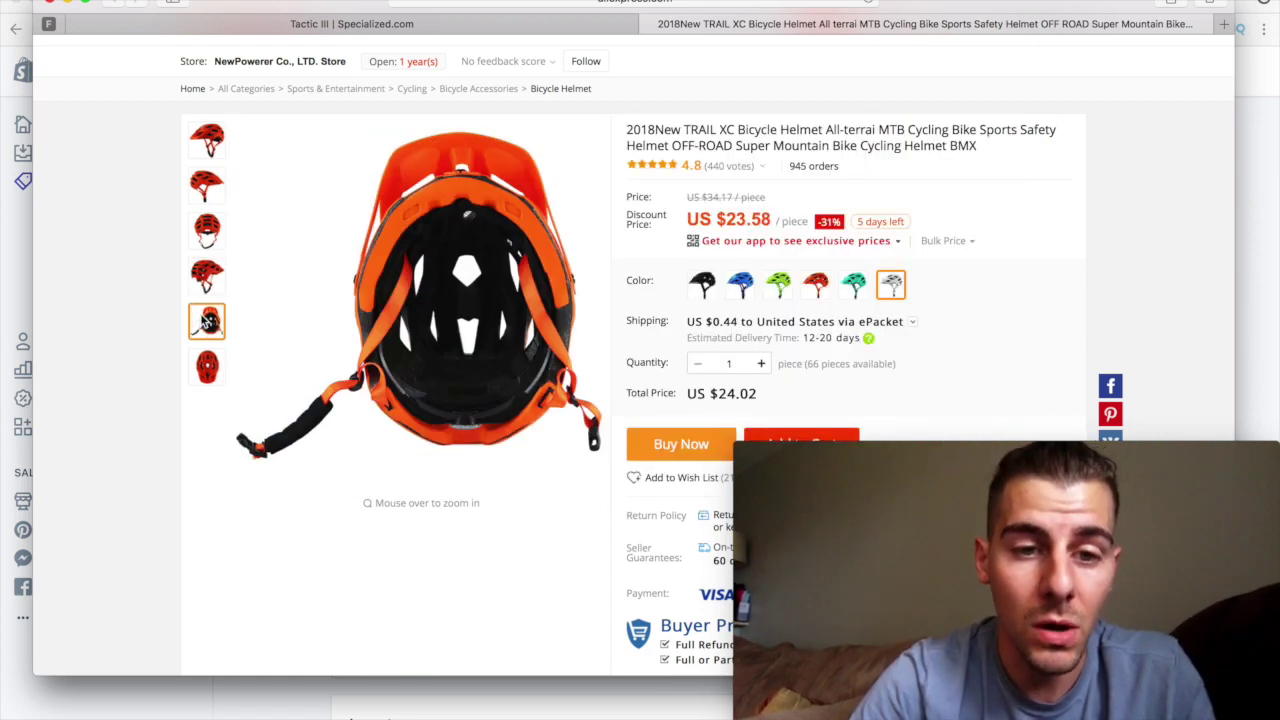
pyautogui.press('super+shift+4')
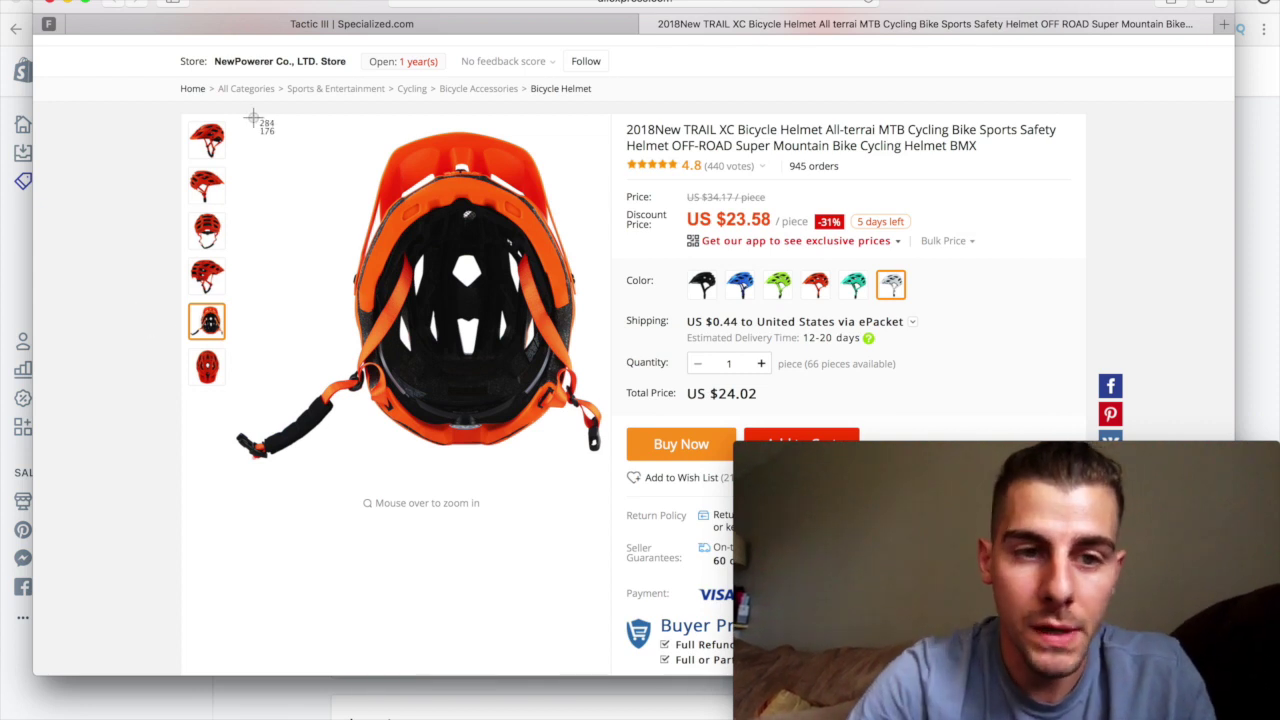
pyautogui.moveTo(228, 118); pyautogui.dragTo(608, 495)
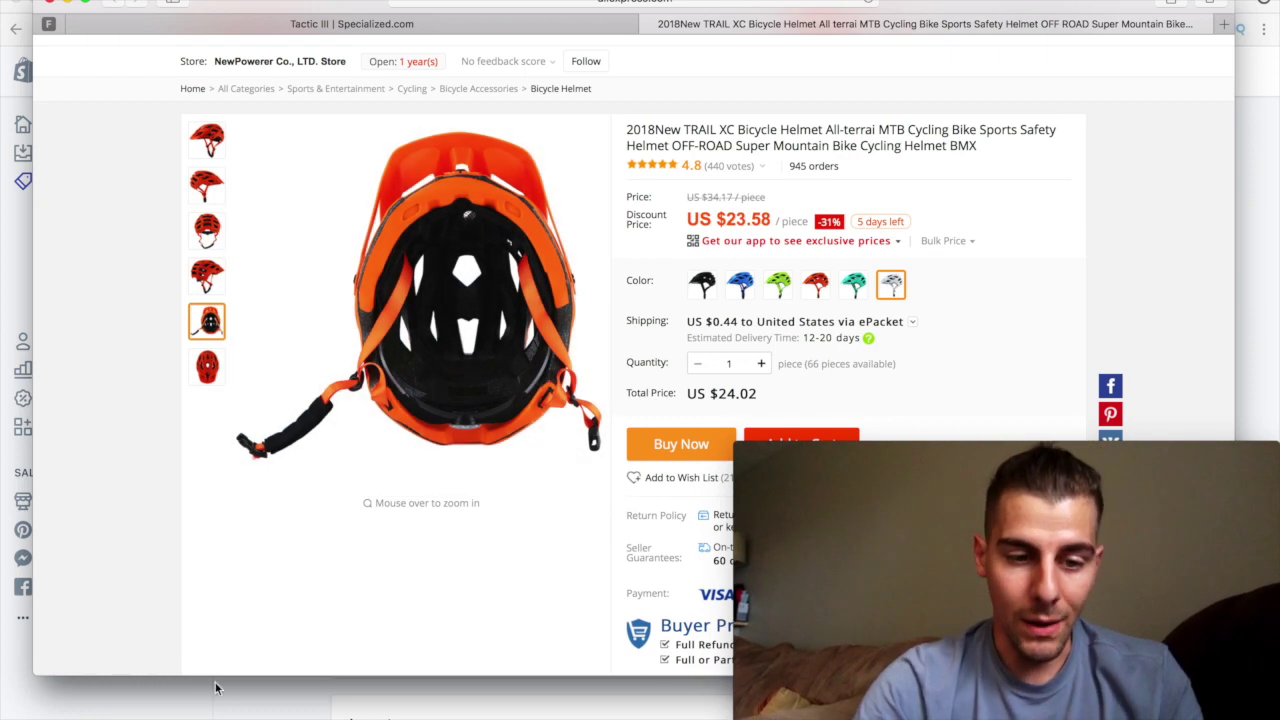
pyautogui.click(240, 704)
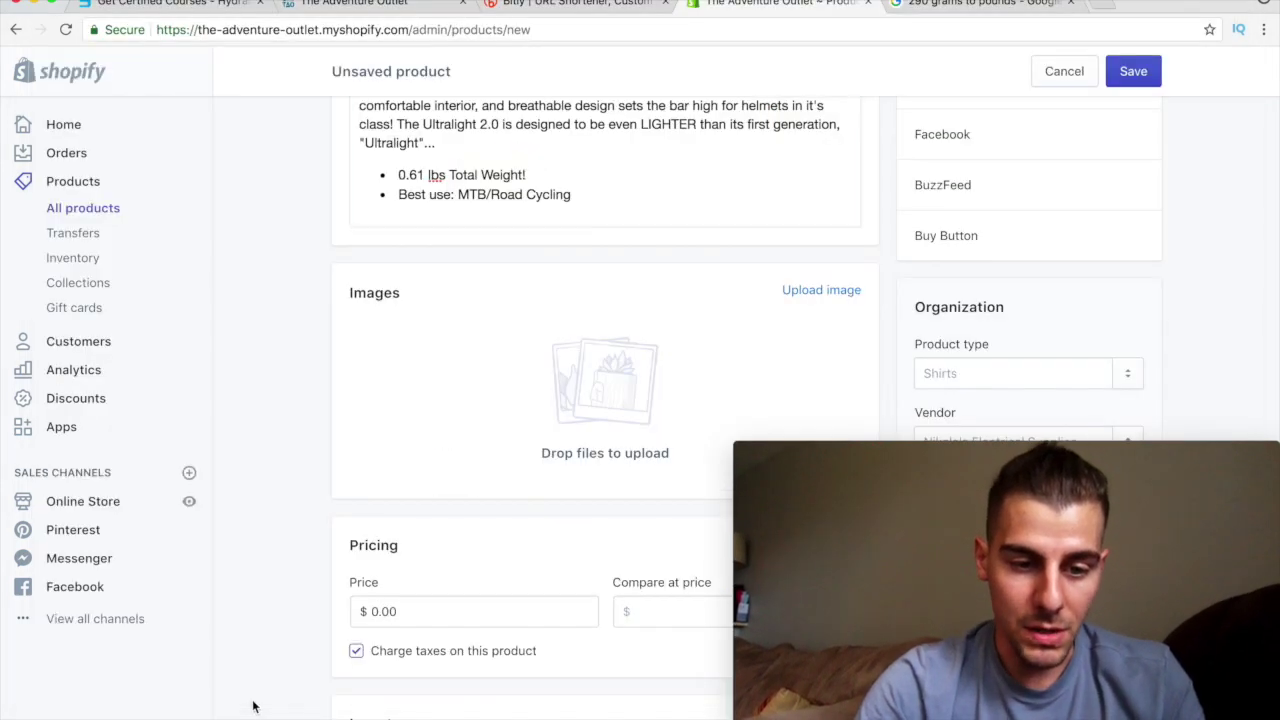
# Upload six helmet screenshots, then the green and teal helmet screenshots, as product images
pyautogui.click(806, 290)
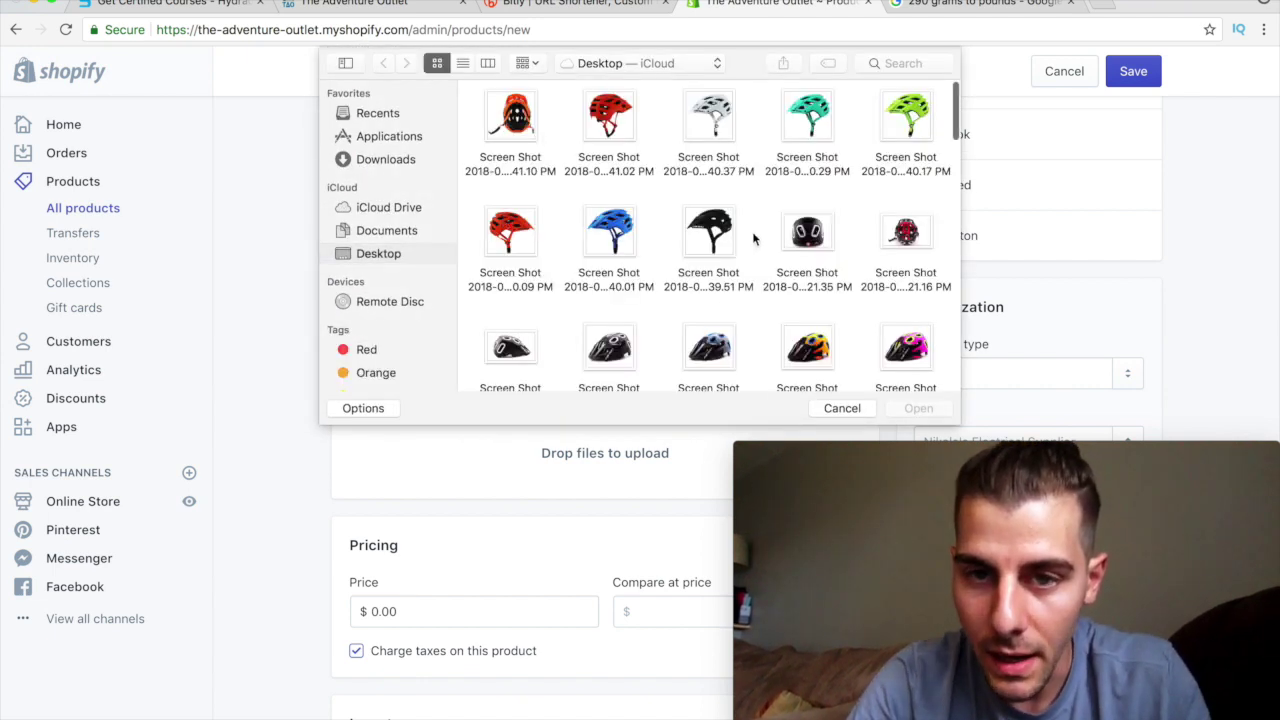
pyautogui.moveTo(758, 240); pyautogui.dragTo(545, 148)
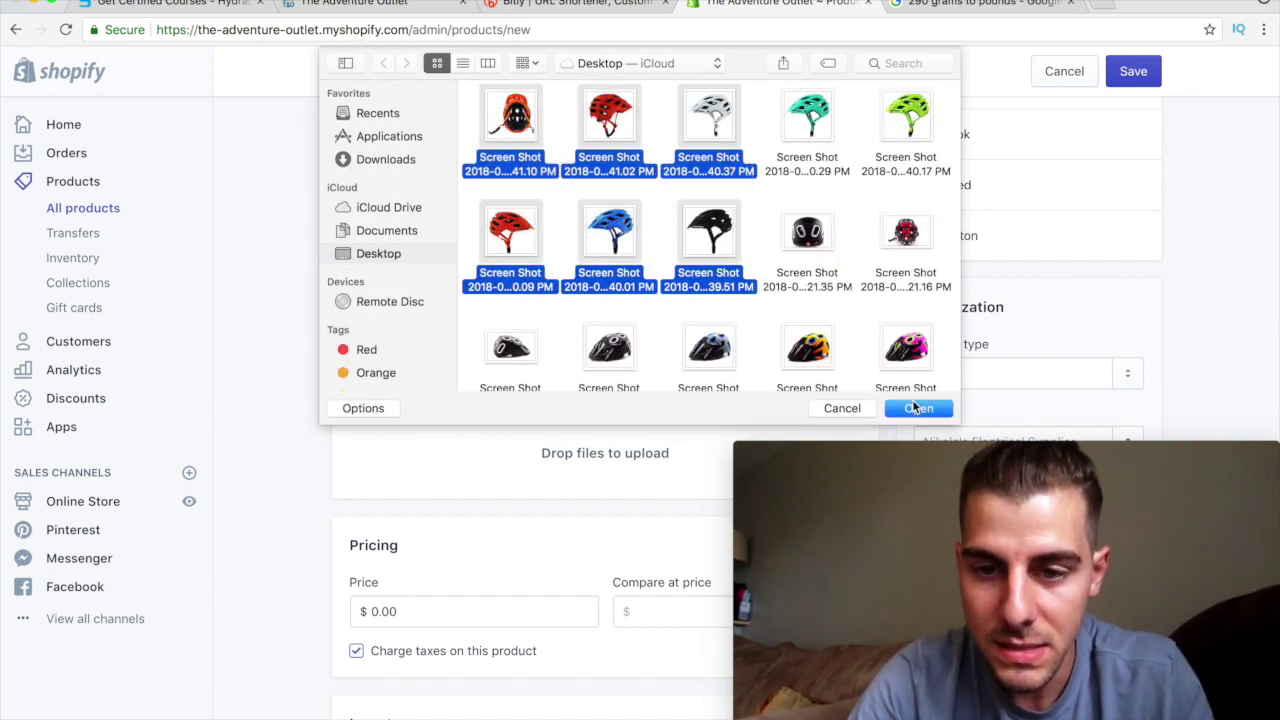
pyautogui.click(912, 401)
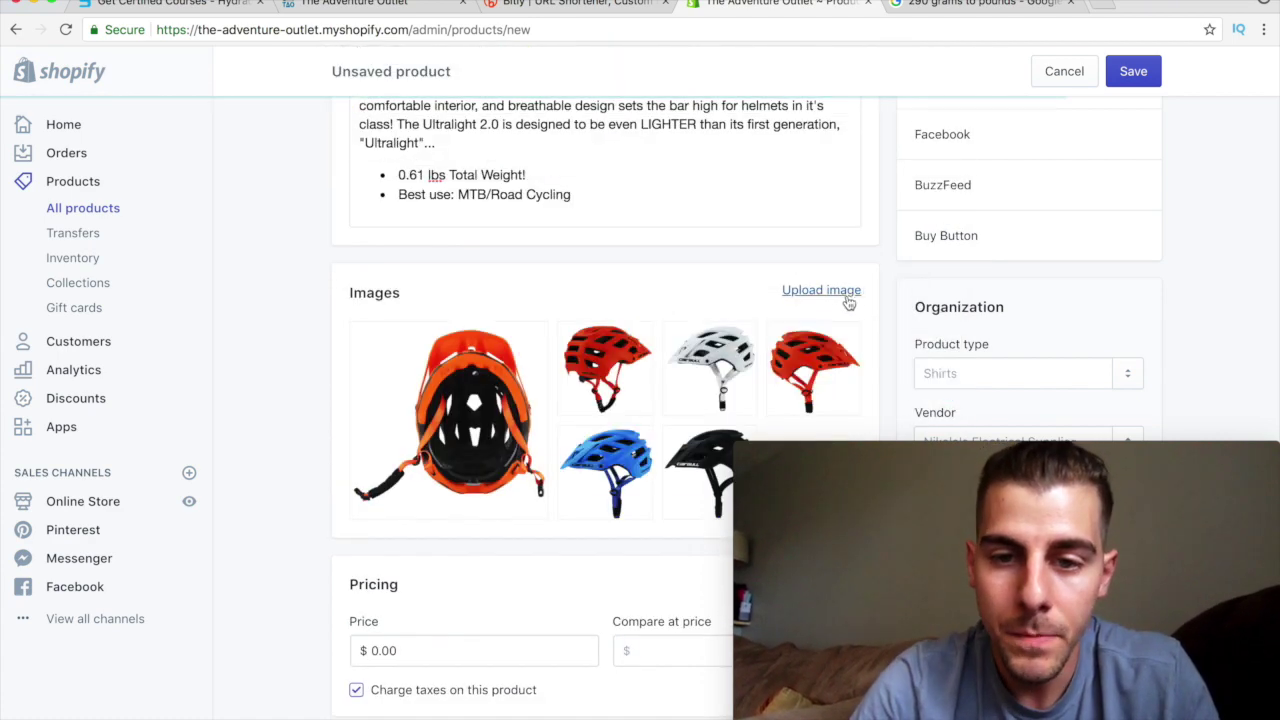
pyautogui.click(849, 292)
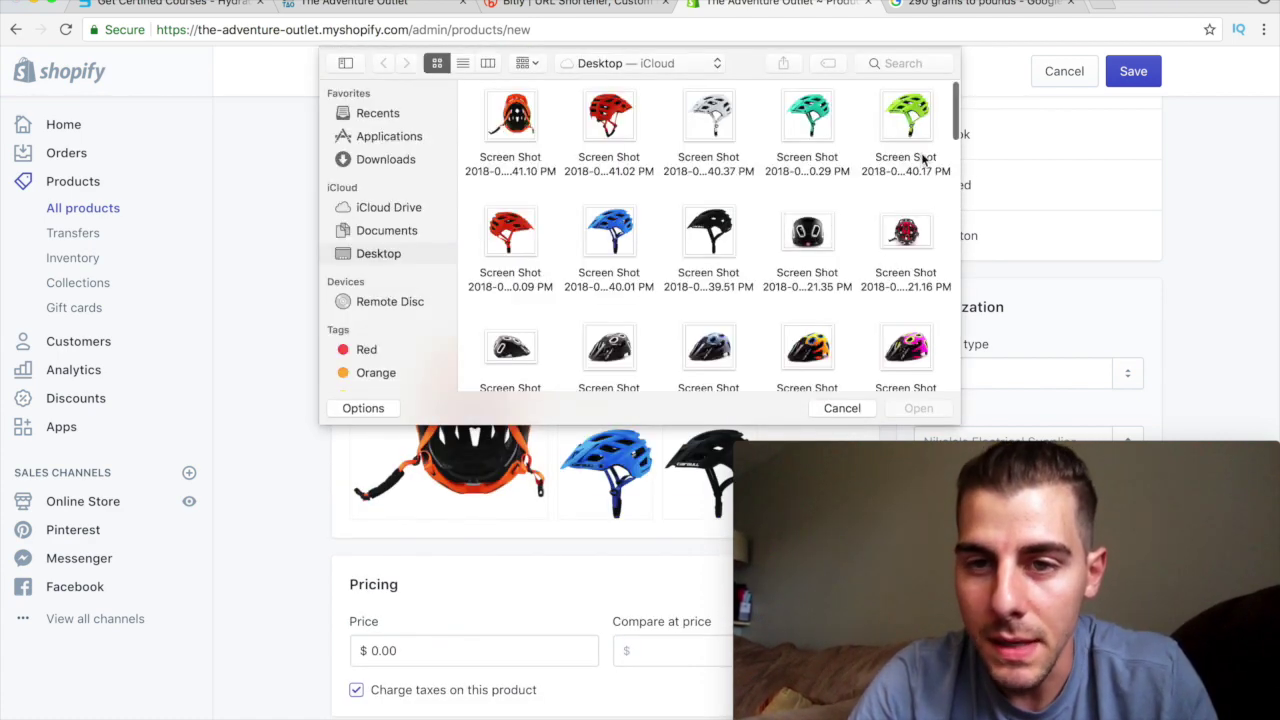
pyautogui.click(909, 120)
pyautogui.keyDown('super'); pyautogui.click(807, 115); pyautogui.keyUp('super')
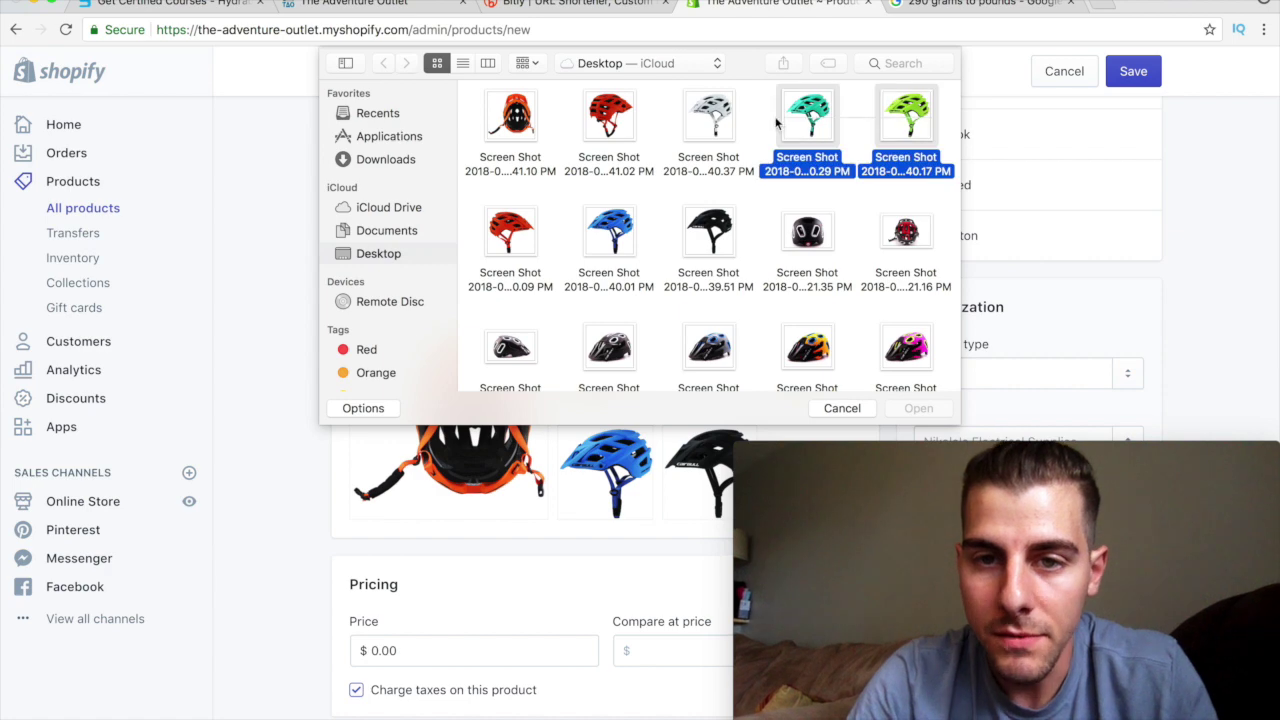
pyautogui.click(908, 408)
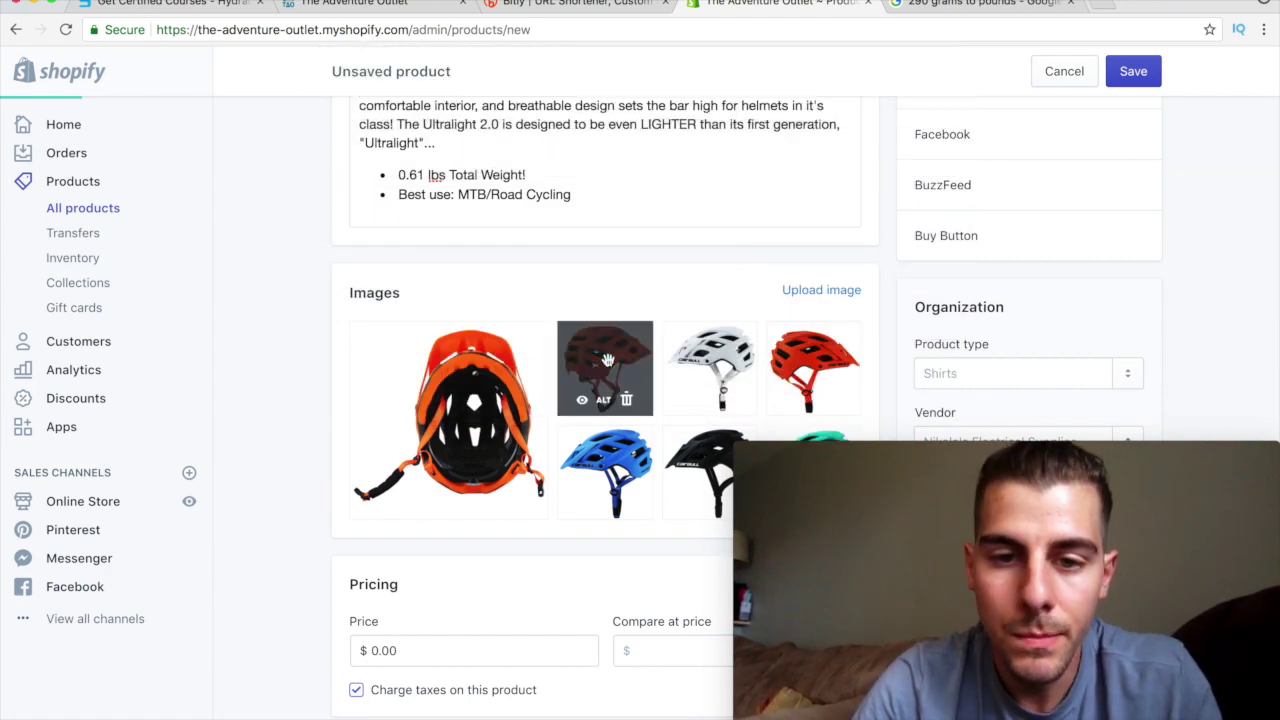
# Drag the helmet images into order: white first, then blue, black, teal, green and red
pyautogui.scroll(-3, 700, 477)
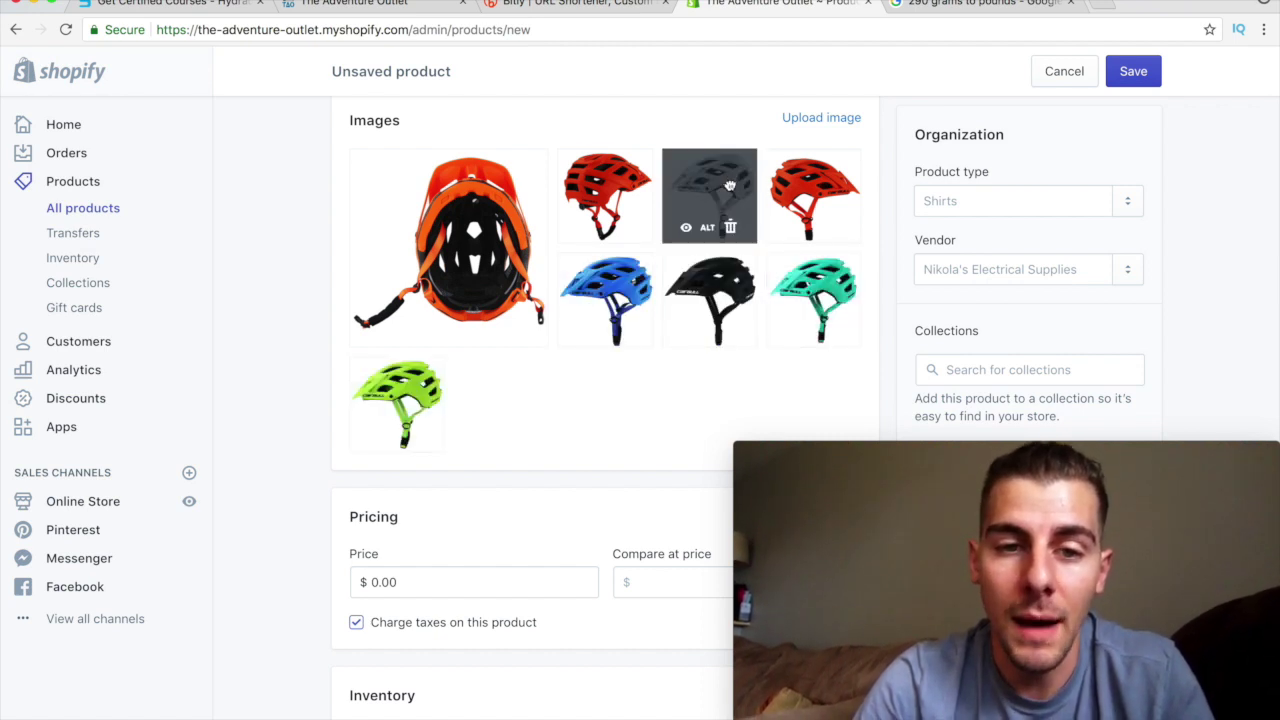
pyautogui.moveTo(705, 200); pyautogui.dragTo(450, 245)
pyautogui.moveTo(605, 273); pyautogui.dragTo(607, 195)
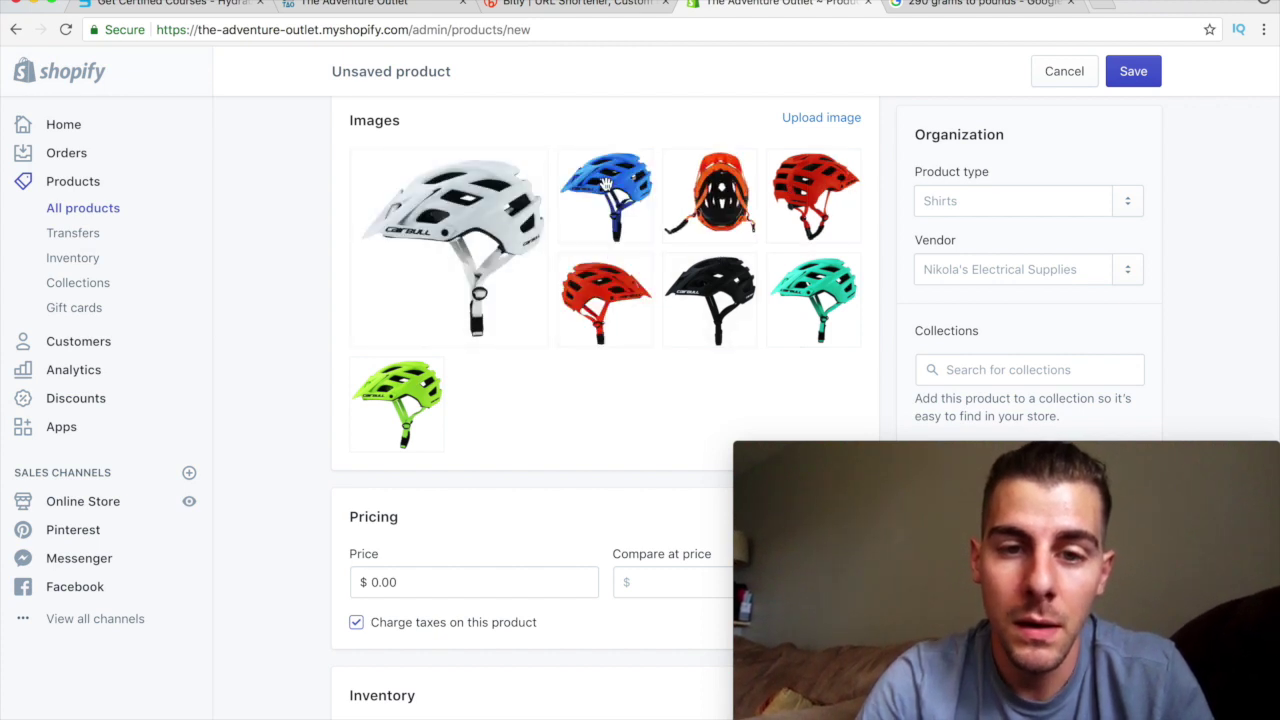
pyautogui.moveTo(712, 285); pyautogui.dragTo(710, 195)
pyautogui.moveTo(836, 281); pyautogui.dragTo(814, 200)
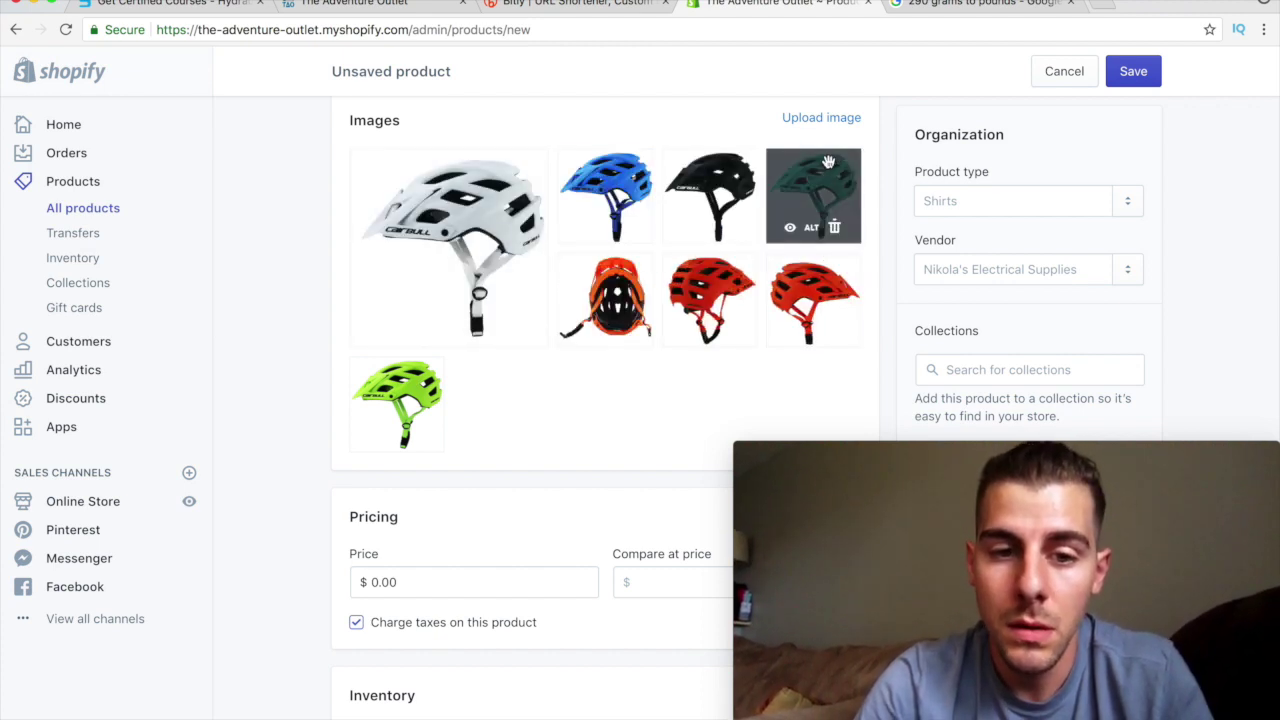
pyautogui.moveTo(400, 400); pyautogui.dragTo(620, 312)
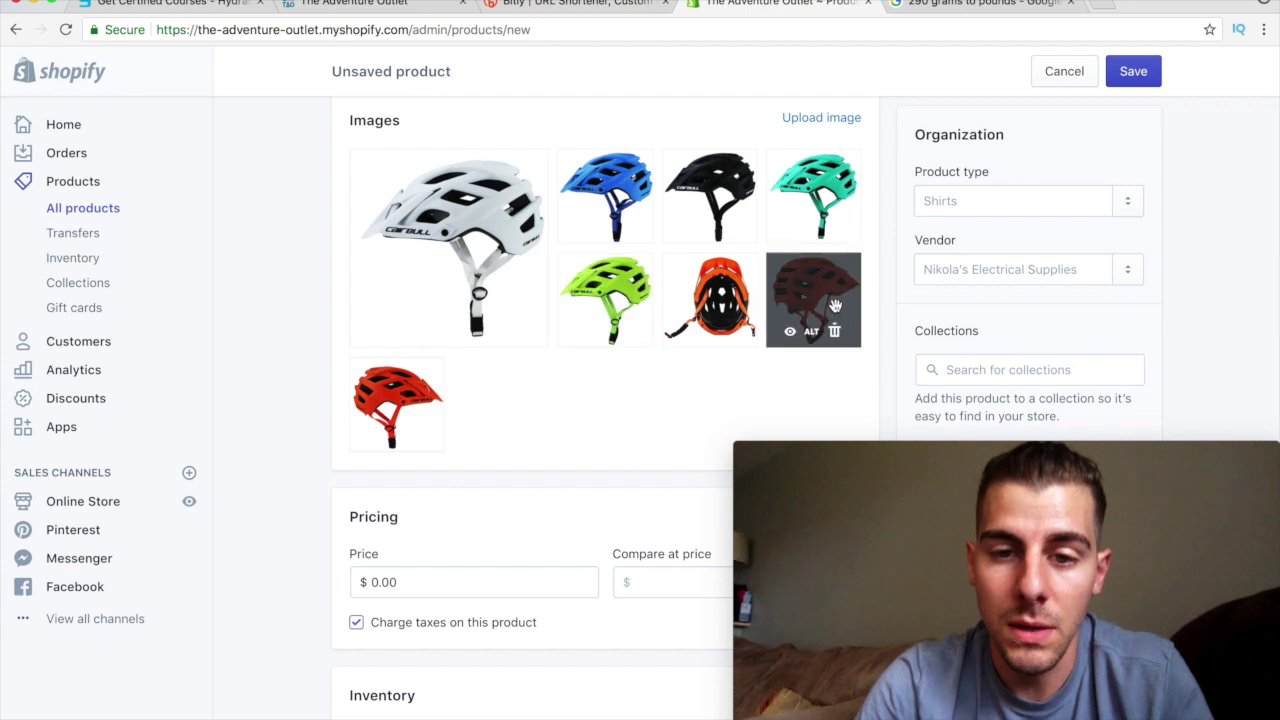
pyautogui.moveTo(390, 400); pyautogui.dragTo(715, 300)
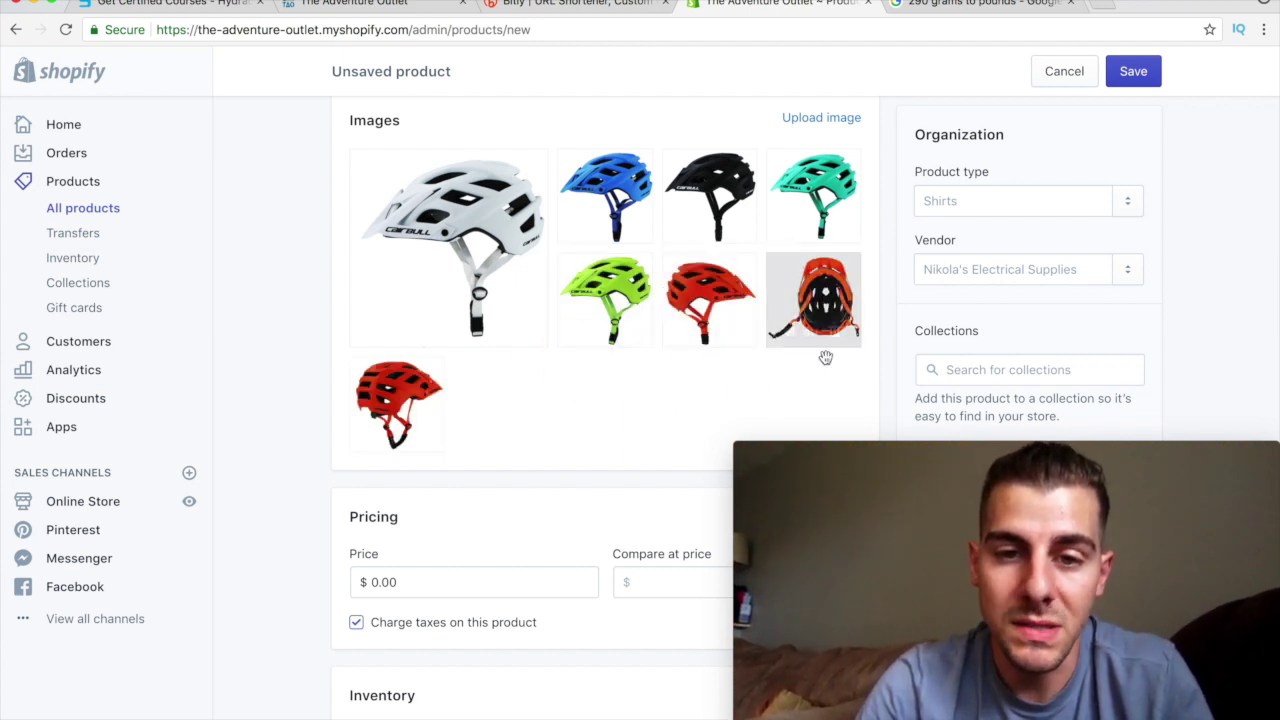
pyautogui.scroll(-3, 546, 427)
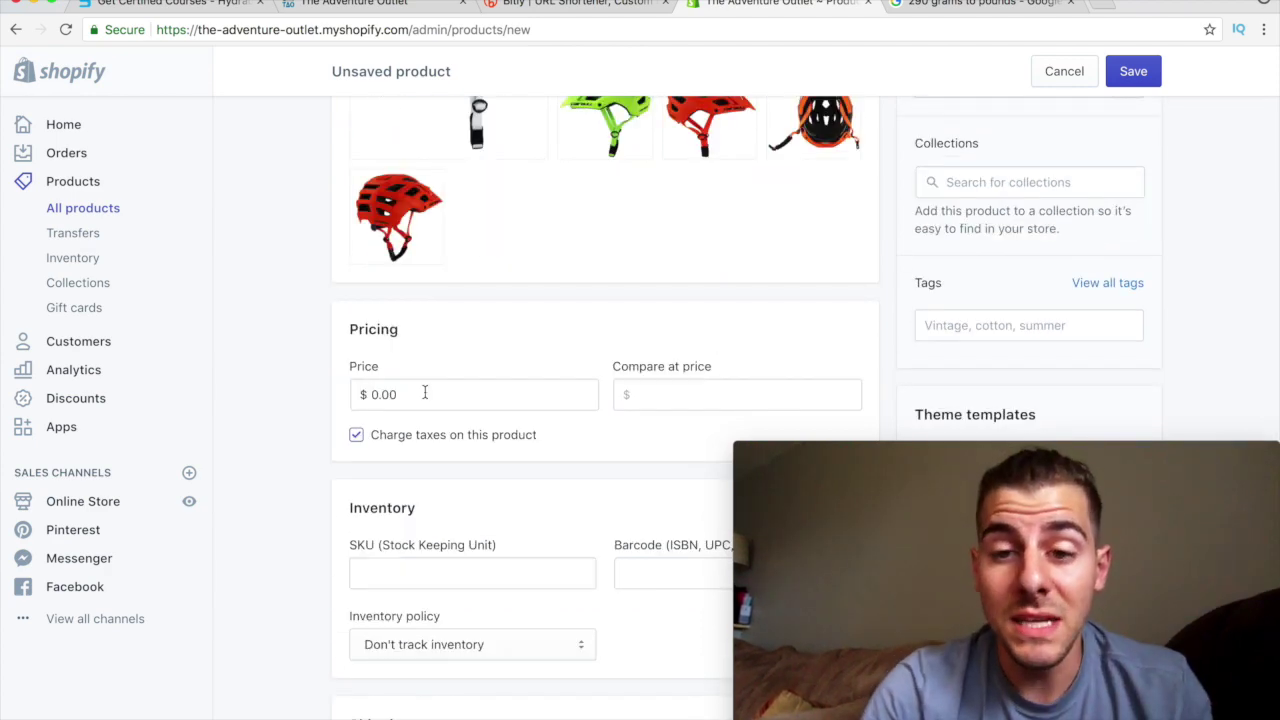
pyautogui.scroll(10, 424, 392)
pyautogui.scroll(-14, 424, 392)
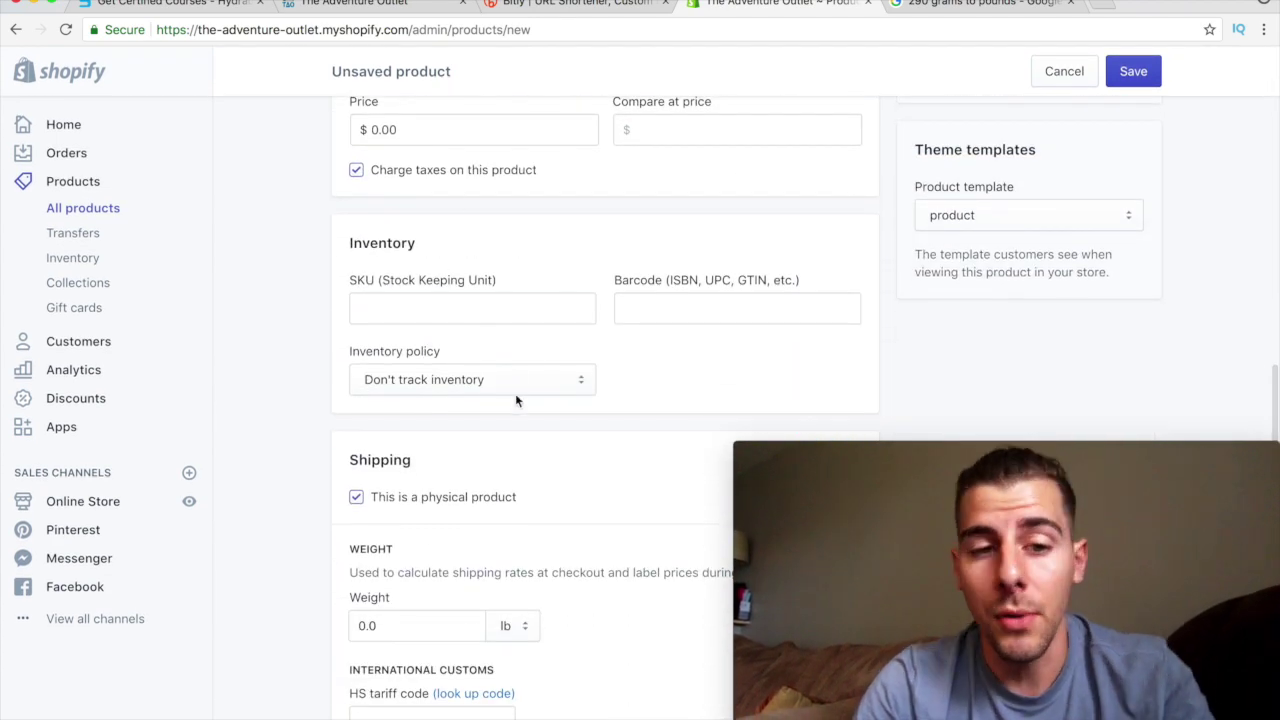
pyautogui.scroll(-7, 516, 400)
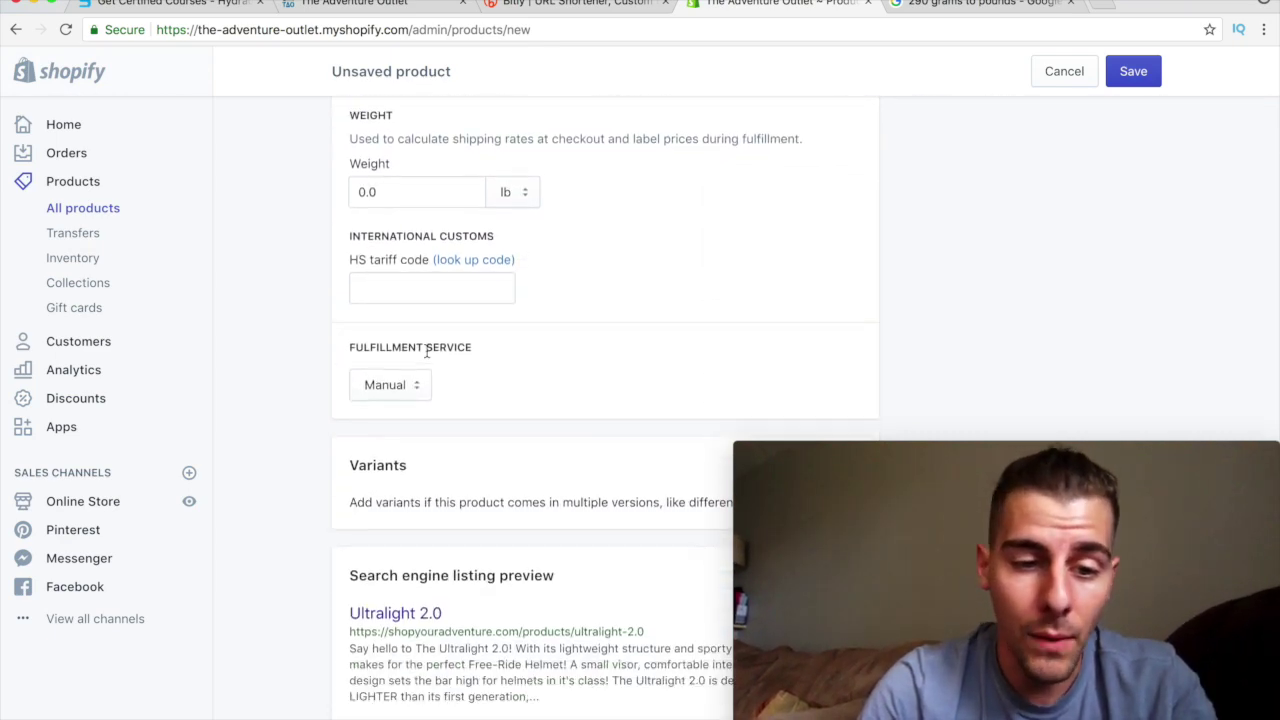
pyautogui.scroll(10, 658, 426)
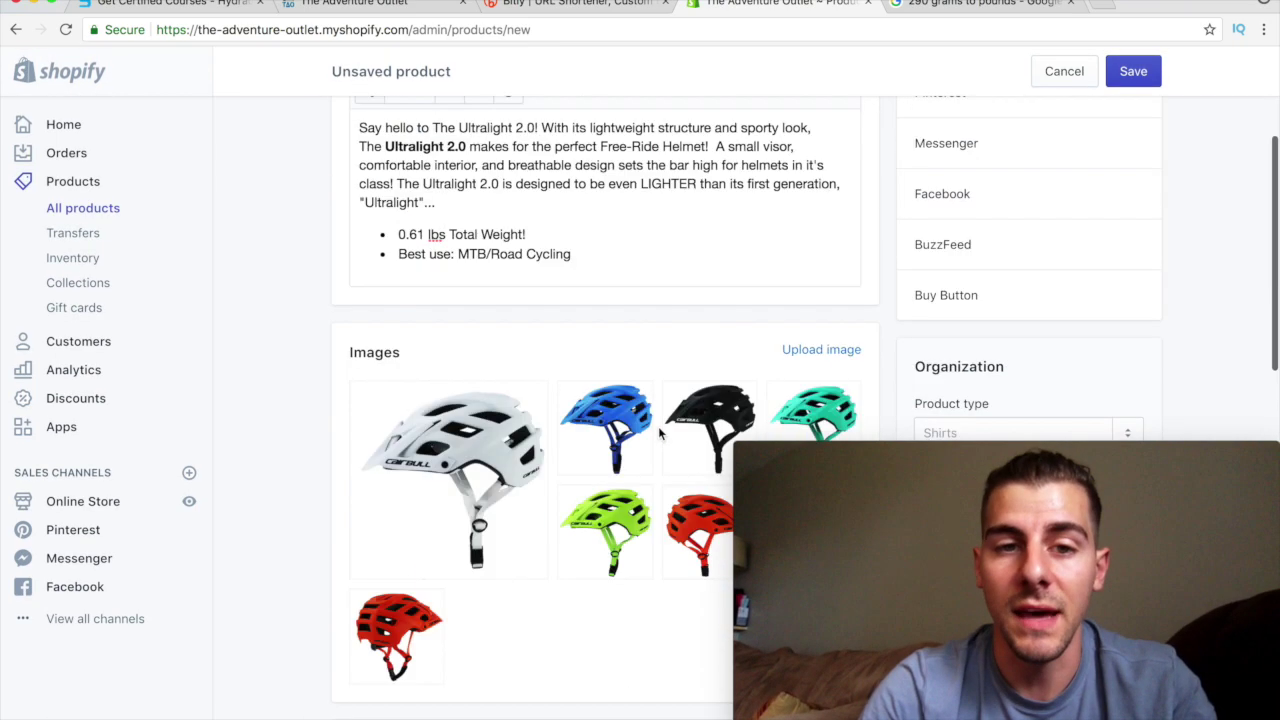
pyautogui.scroll(5, 658, 426)
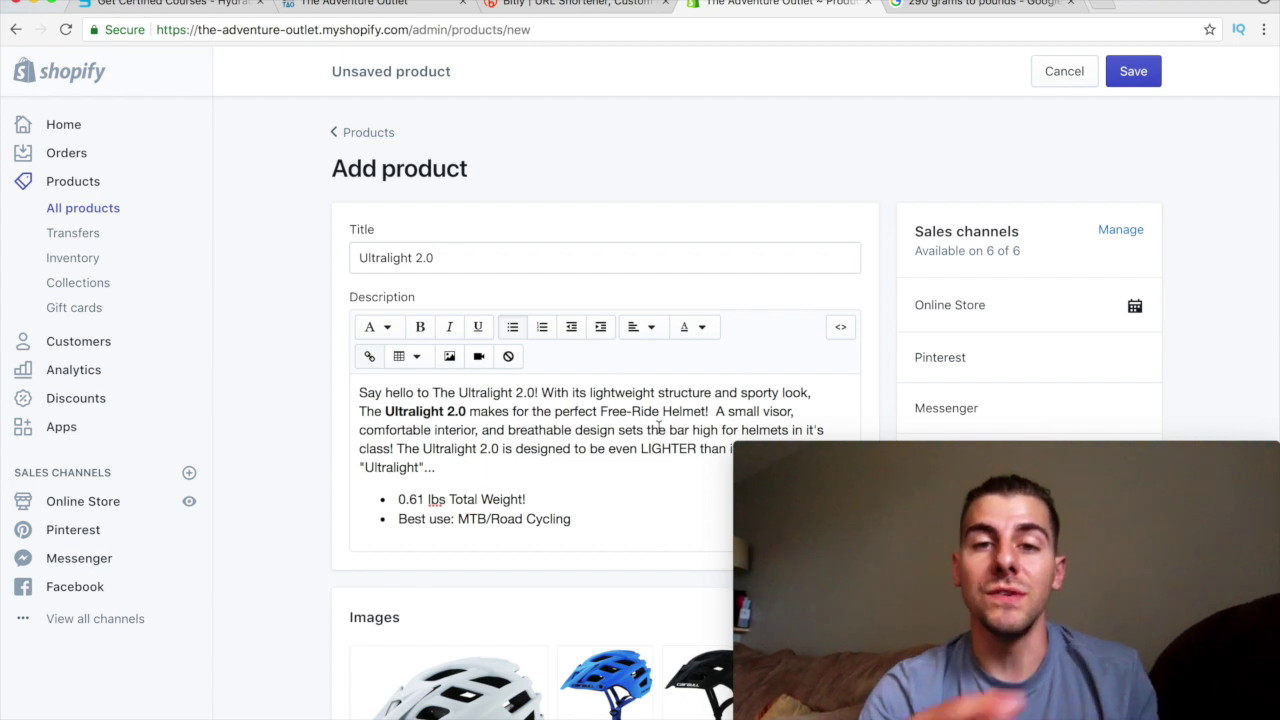
pyautogui.moveTo(232, 712)
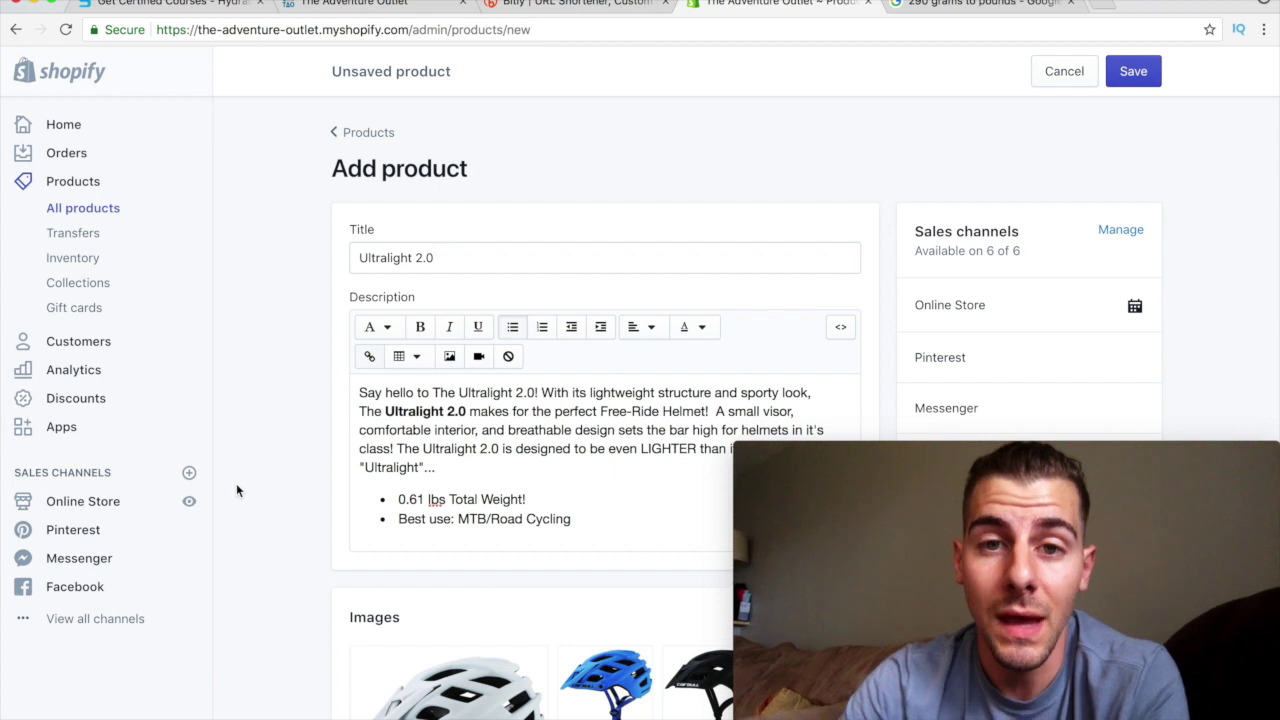
pyautogui.scroll(-2, 237, 490)
pyautogui.scroll(1, 237, 490)
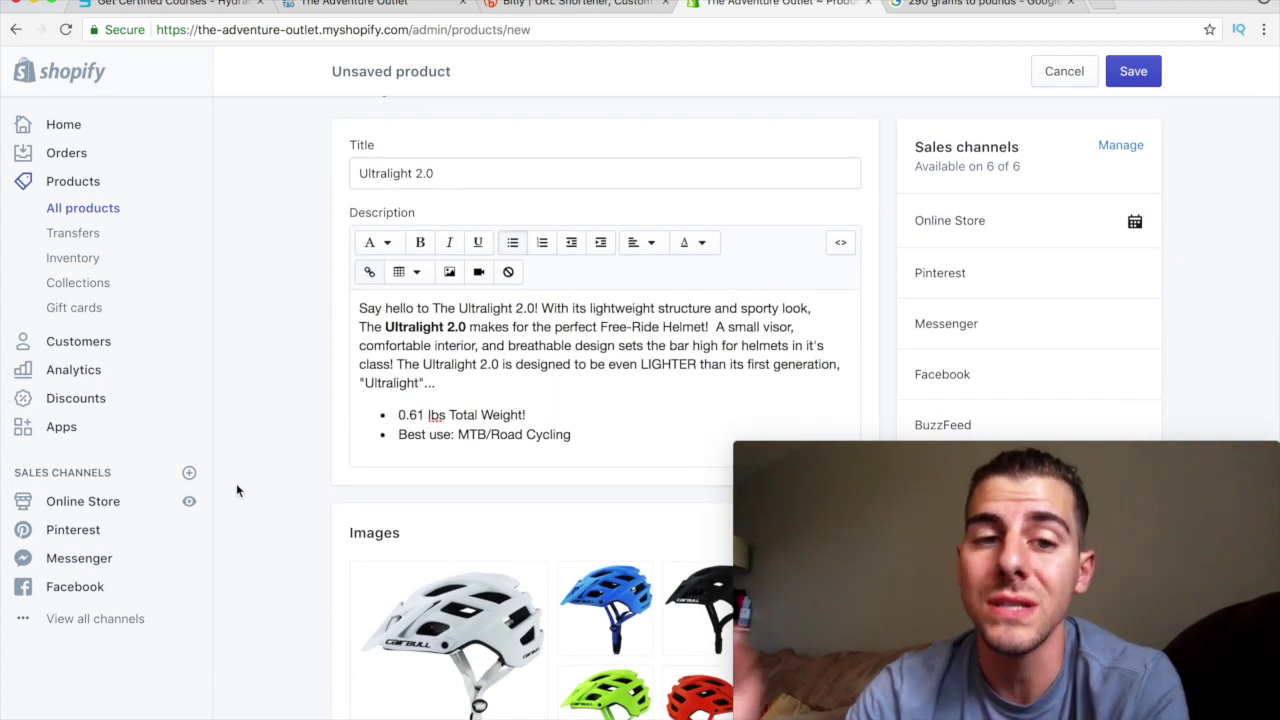